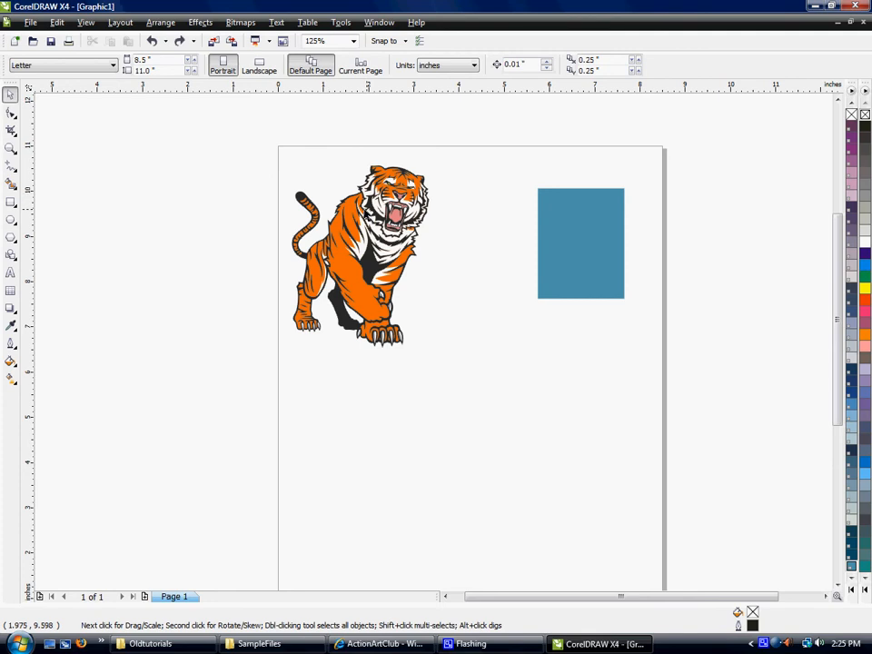
Move the tiger group down to about x 1.84, y 8.18 inches and scale it proportionally to about 2.82 by 3.74 inches.
{"action": "left_click", "coordinate": [351, 209]}
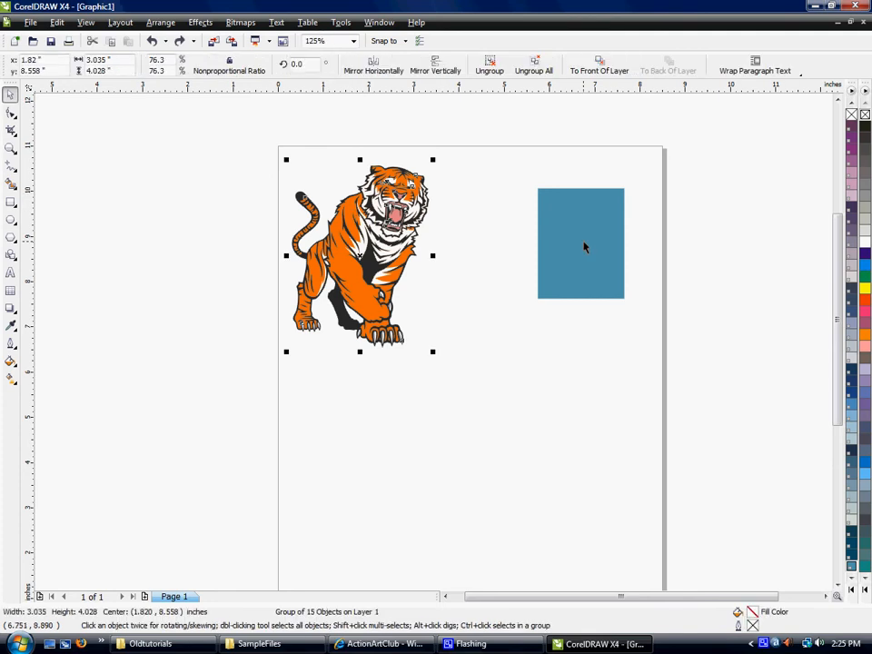
{"action": "left_click_drag", "start_coordinate": [362, 223], "coordinate": [383, 245]}
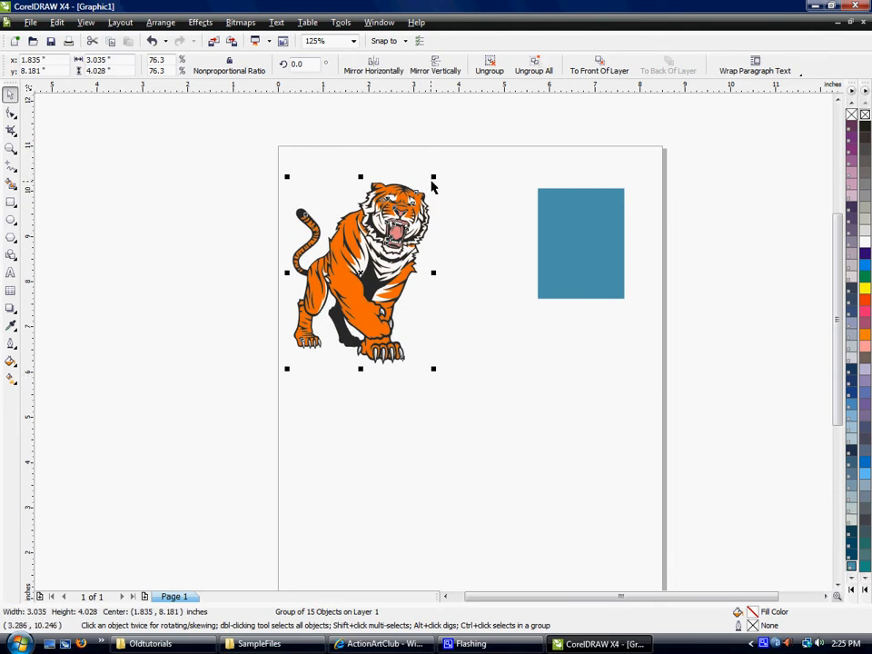
{"action": "mouse_move", "coordinate": [434, 178]}
{"action": "left_mouse_down"}
{"action": "mouse_move", "coordinate": [480, 132]}
{"action": "mouse_move", "coordinate": [455, 132]}
{"action": "mouse_move", "coordinate": [408, 211]}
{"action": "mouse_move", "coordinate": [424, 190]}
{"action": "left_mouse_up"}
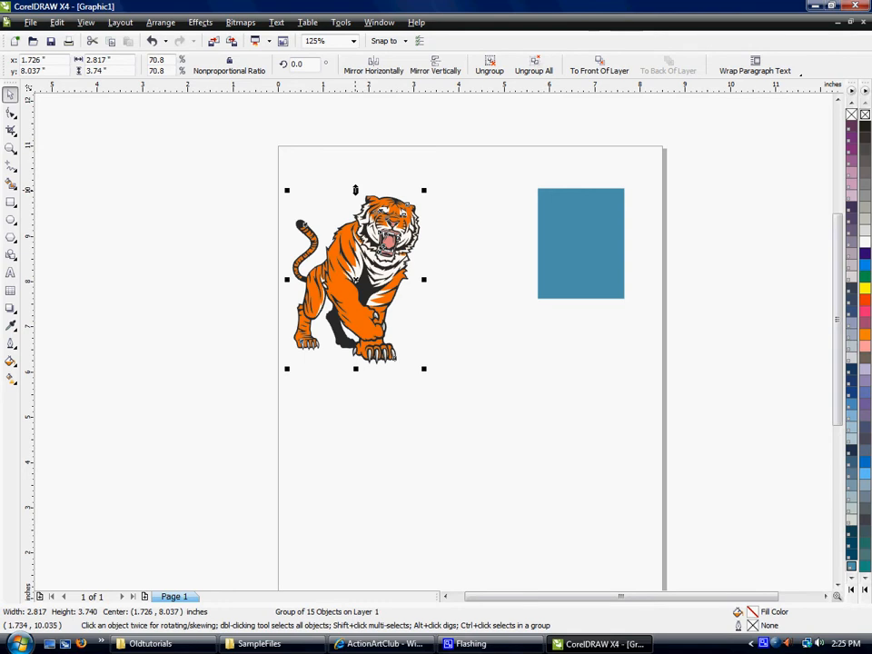
Try stretching the tiger to about 4.56 inches tall, undo that, and widen it to about 4.35 inches.
{"action": "left_click_drag", "start_coordinate": [355, 190], "coordinate": [361, 153]}
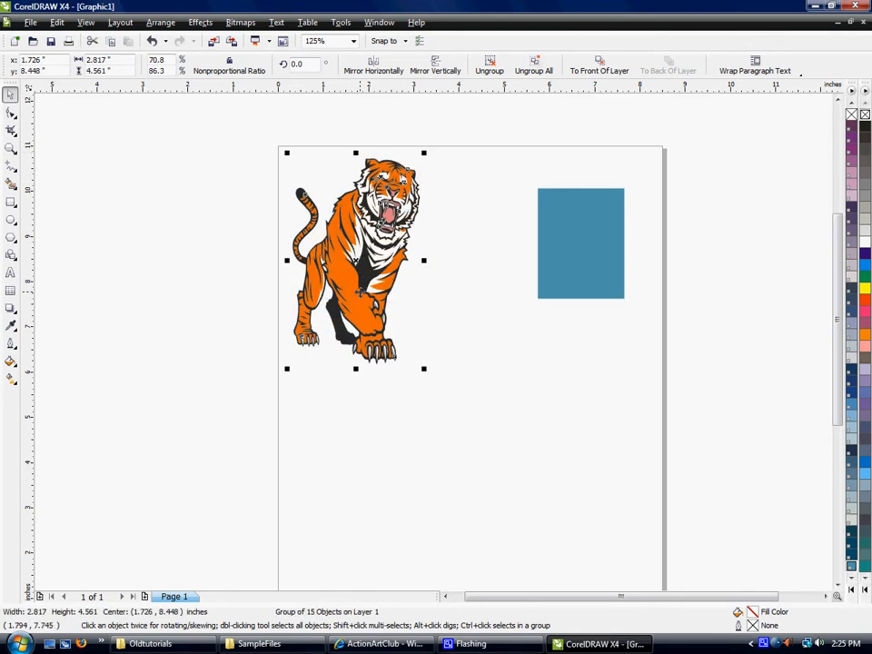
{"action": "key", "text": "ctrl+z"}
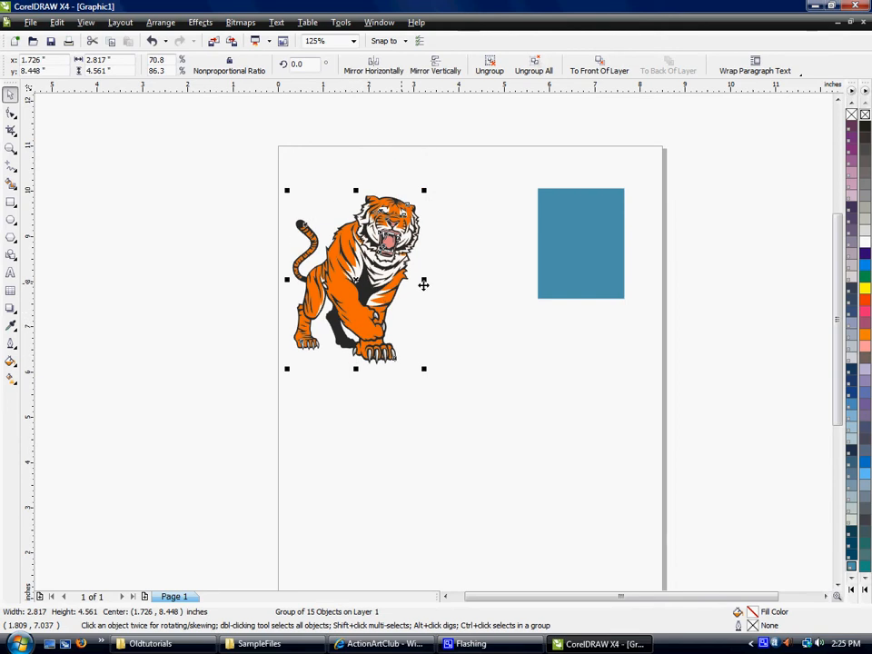
{"action": "left_click_drag", "start_coordinate": [424, 280], "coordinate": [494, 271]}
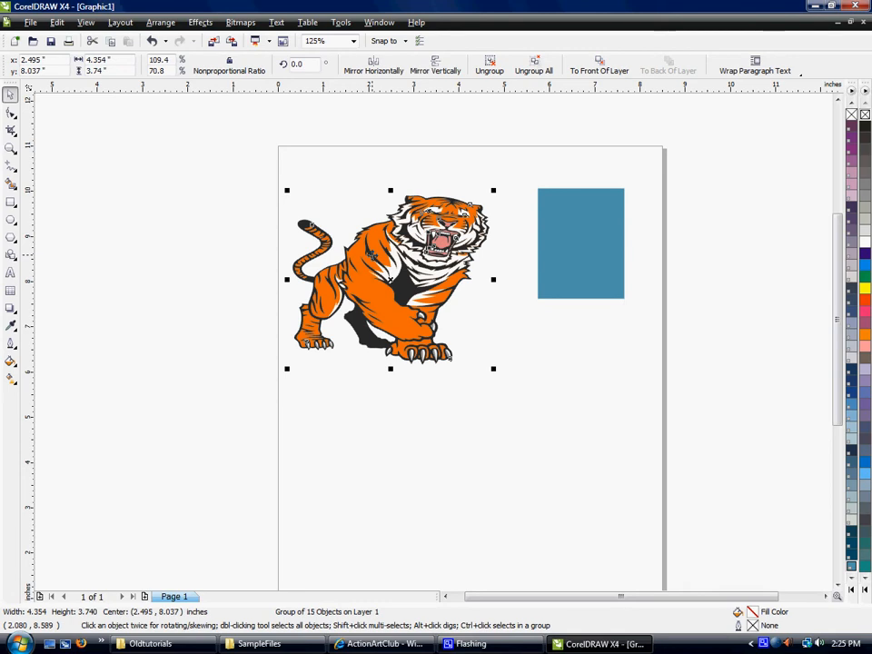
Try rotating the tiger freehand to about 351.8 degrees and skewing it vertically from its left side.
{"action": "left_click", "coordinate": [370, 256]}
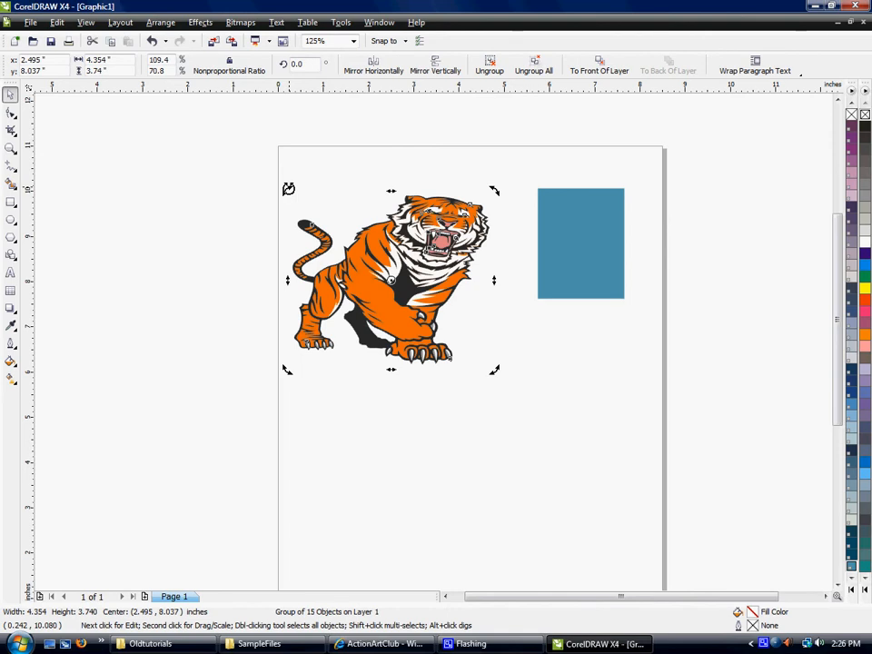
{"action": "left_click_drag", "start_coordinate": [288, 188], "coordinate": [272, 225]}
{"action": "left_click_drag", "start_coordinate": [280, 175], "coordinate": [323, 136]}
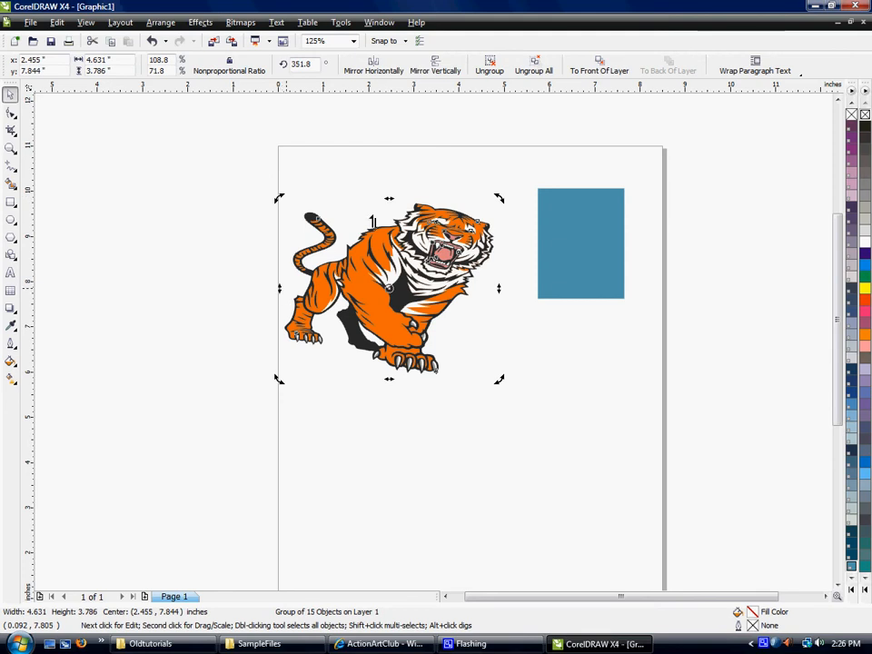
{"action": "left_click_drag", "start_coordinate": [280, 289], "coordinate": [275, 348]}
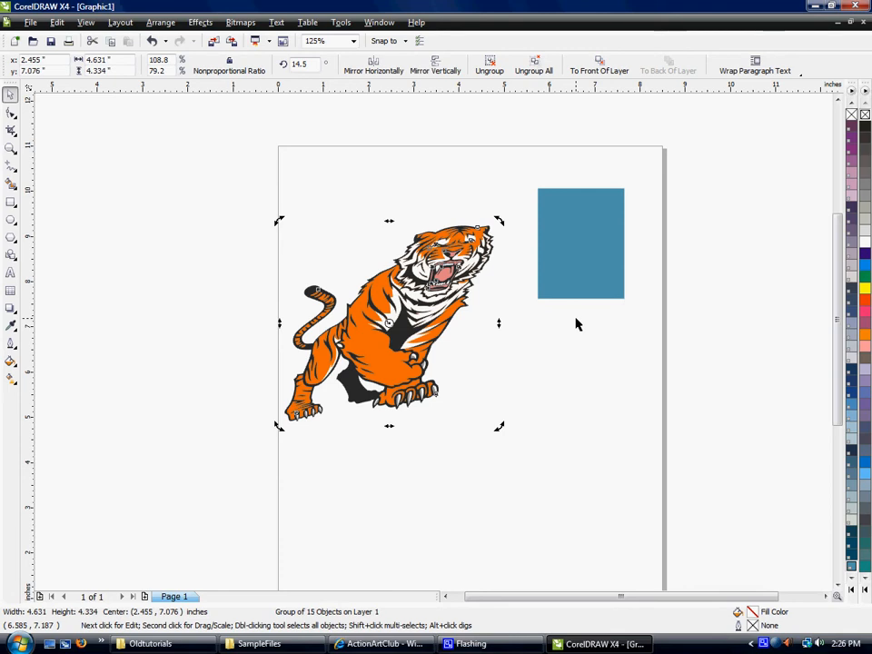
Undo the tiger's skew, rotations, horizontal stretch and last proportional resize.
{"action": "key", "text": "ctrl+z"}
{"action": "key", "text": "ctrl+z"}
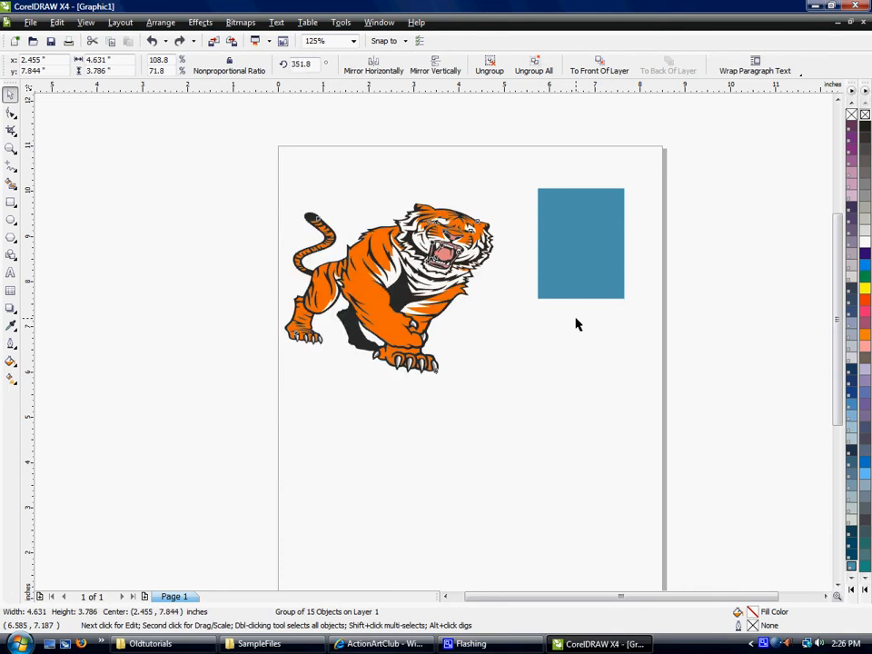
{"action": "key", "text": "ctrl+z"}
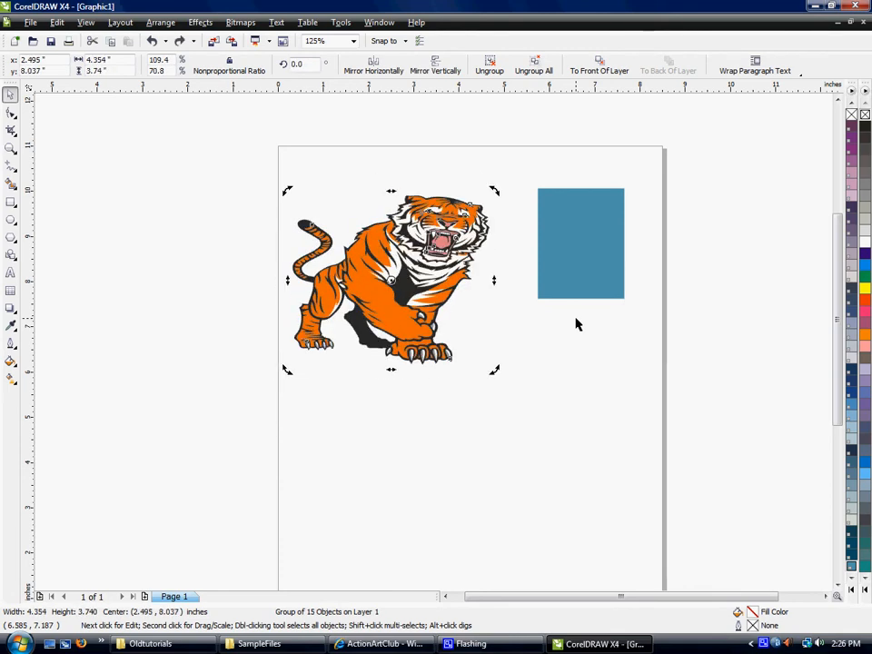
{"action": "key", "text": "ctrl+z"}
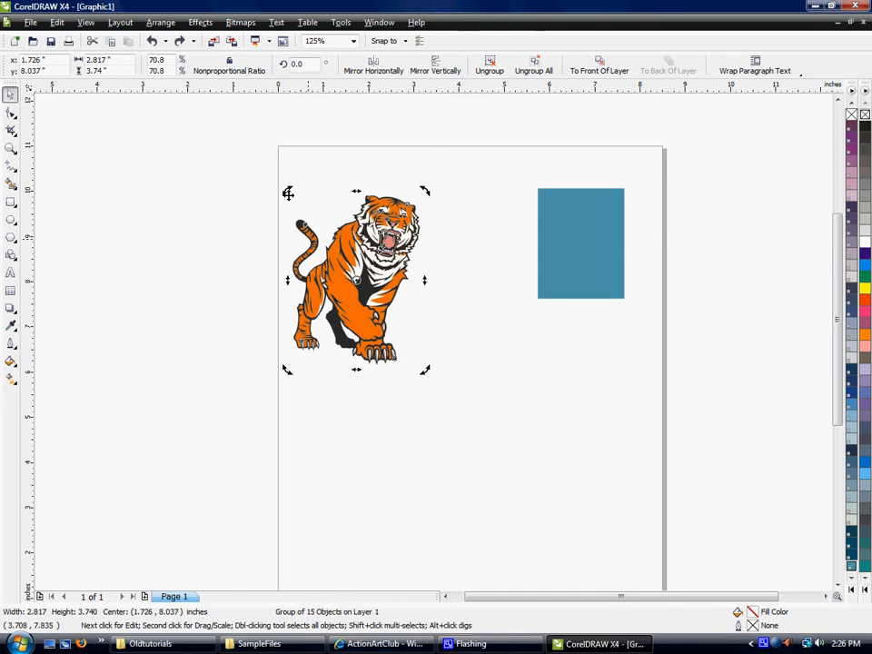
{"action": "left_click", "coordinate": [60, 23]}
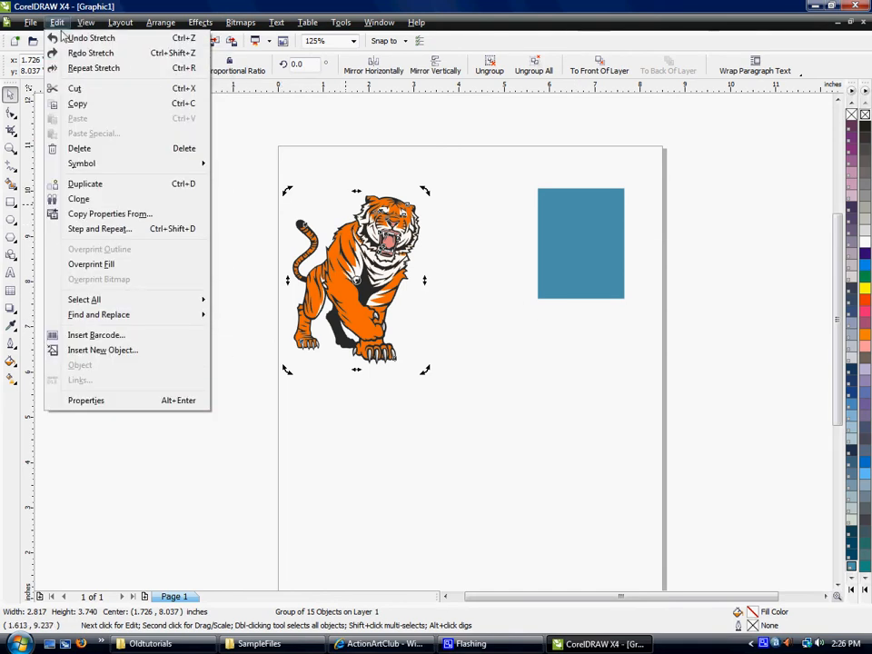
{"action": "left_click", "coordinate": [67, 40]}
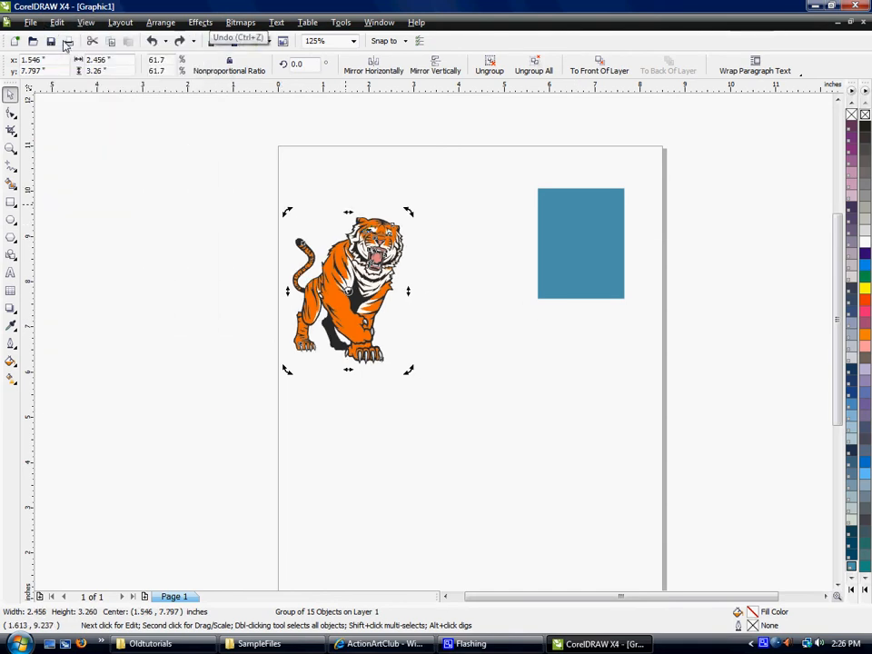
Scale the tiger group proportionally from its upper-right corner to about 2.73 by 3.63 inches, and deselect it.
{"action": "left_click", "coordinate": [257, 190]}
{"action": "left_click", "coordinate": [408, 223]}
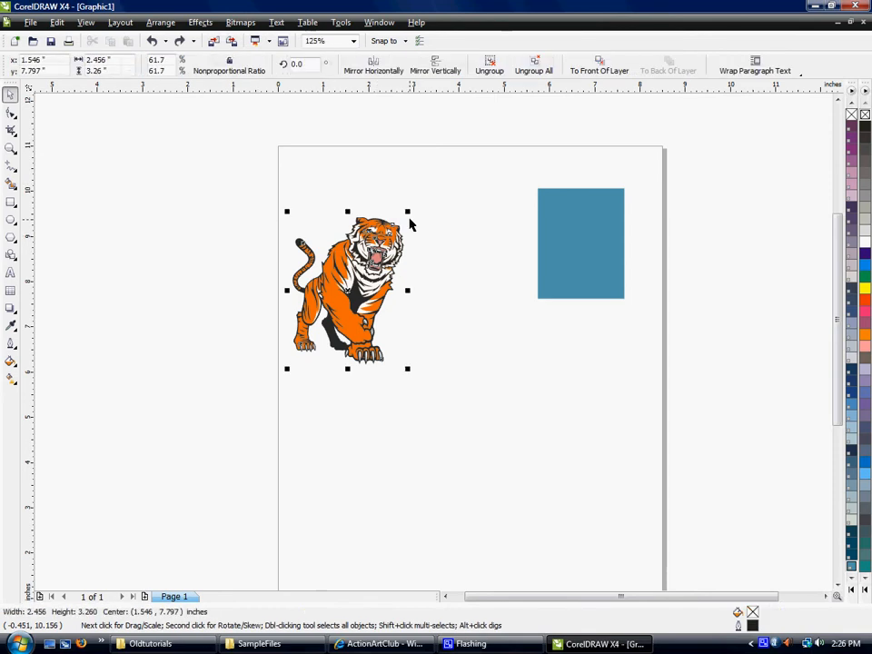
{"action": "left_click_drag", "start_coordinate": [407, 211], "coordinate": [419, 196]}
{"action": "left_click", "coordinate": [86, 136]}
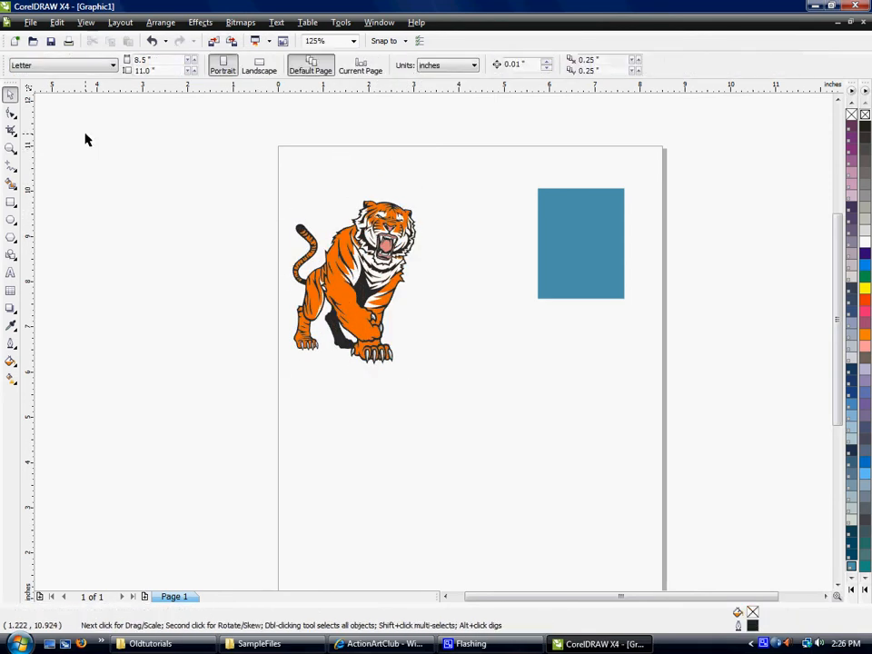
Reshape the blue rectangle with the Shape tool by moving its two upper corner nodes and pulling its lower-left corner outward.
{"action": "left_click", "coordinate": [11, 114]}
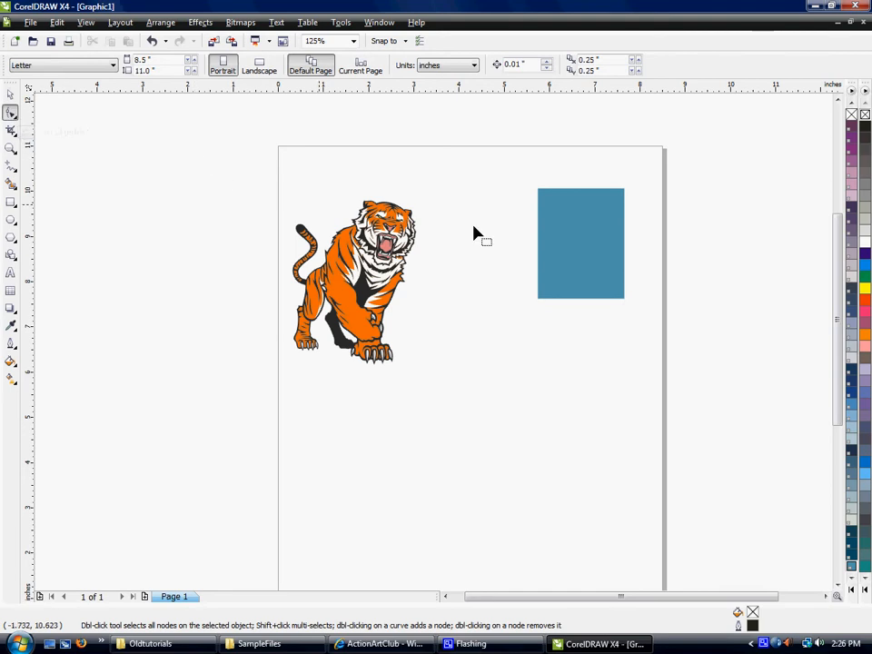
{"action": "left_click", "coordinate": [564, 202]}
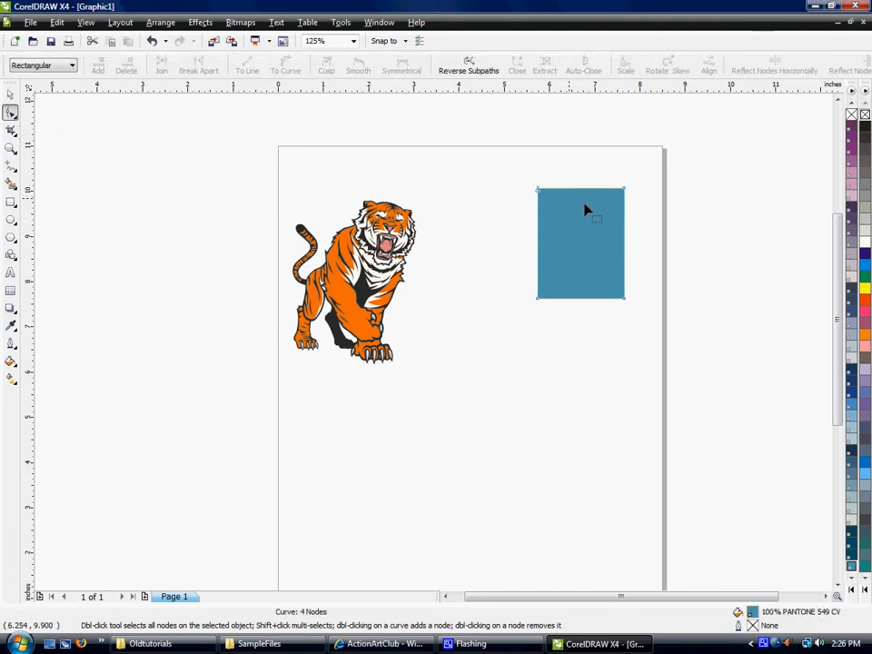
{"action": "scroll", "coordinate": [624, 230], "scroll_direction": "up", "scroll_amount": 1}
{"action": "left_click_drag", "start_coordinate": [452, 314], "coordinate": [453, 334]}
{"action": "left_click_drag", "start_coordinate": [279, 302], "coordinate": [245, 299]}
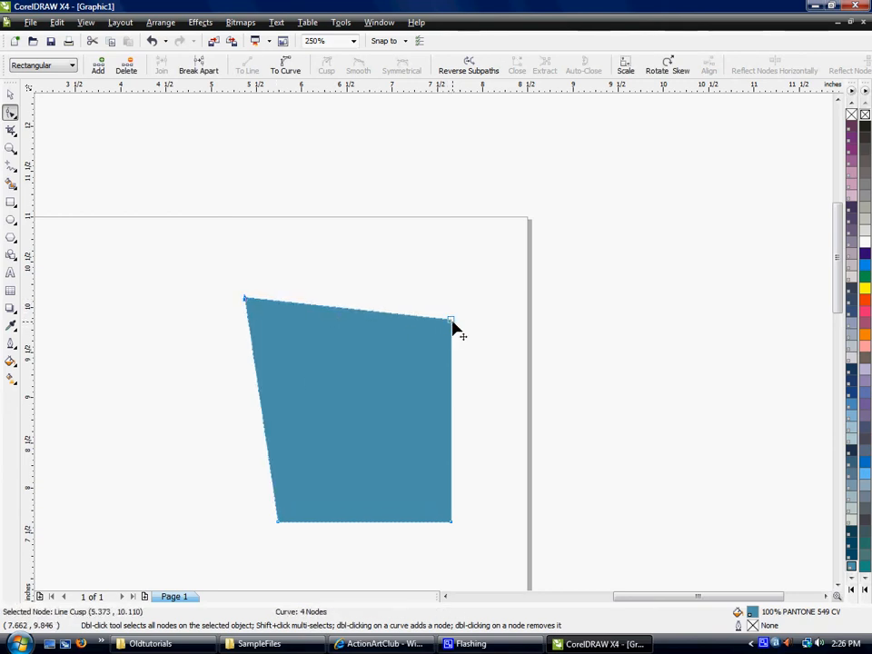
{"action": "left_click_drag", "start_coordinate": [453, 329], "coordinate": [438, 264]}
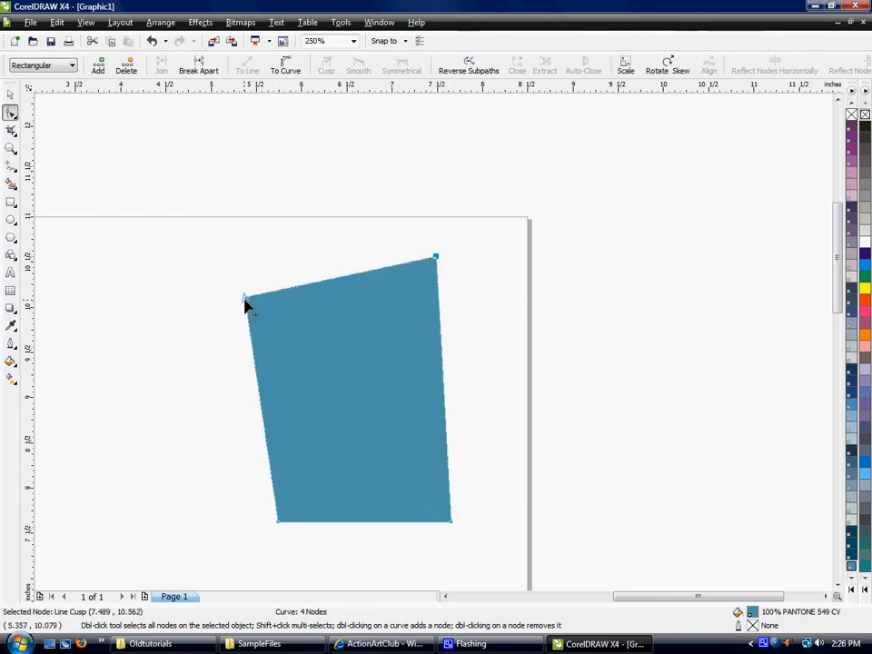
{"action": "left_click_drag", "start_coordinate": [247, 299], "coordinate": [295, 302]}
{"action": "left_click_drag", "start_coordinate": [279, 523], "coordinate": [241, 485]}
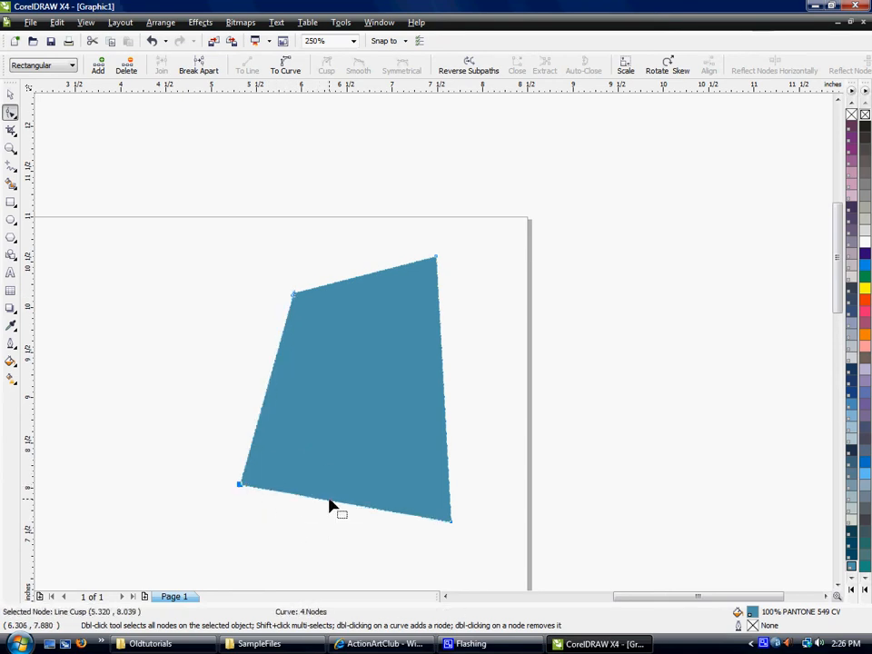
Raise the blue shape's lower-right corner slightly, and add a node on its right edge, pull it outward and delete it.
{"action": "left_click_drag", "start_coordinate": [452, 522], "coordinate": [488, 445]}
{"action": "double_click", "coordinate": [450, 450]}
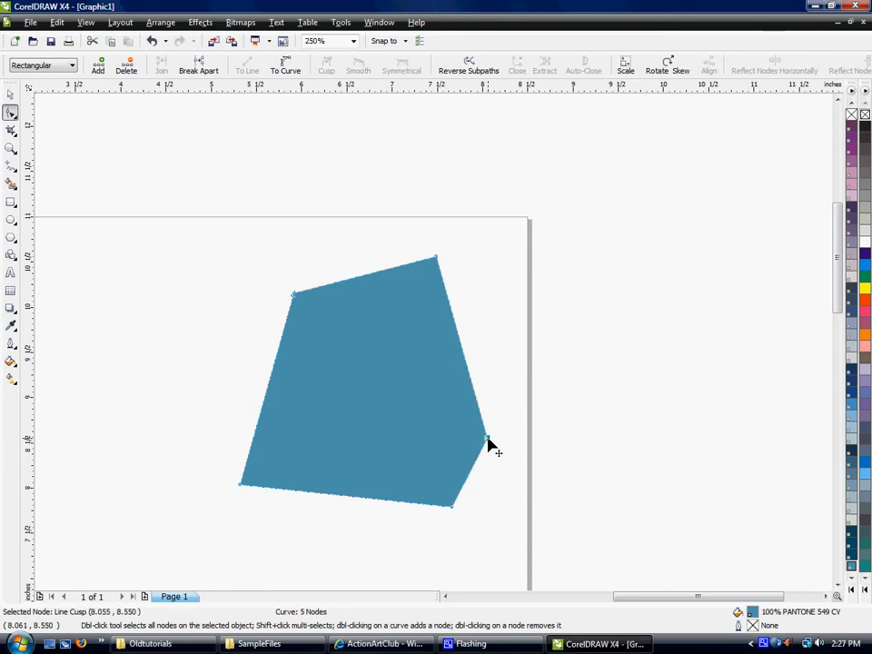
{"action": "double_click", "coordinate": [488, 445]}
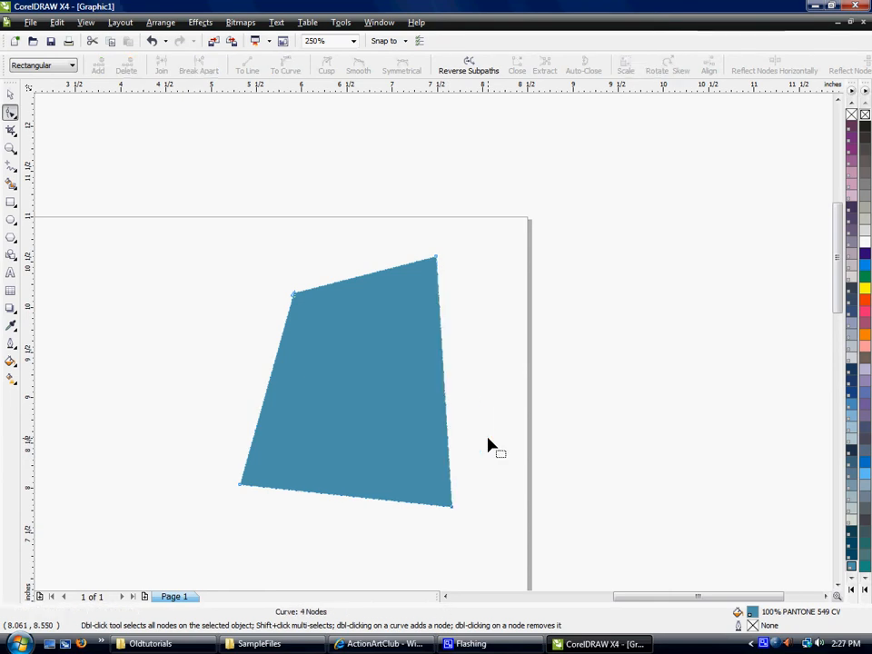
Move the blue shape's upper-right corner node to about (7.60, 10.36) inches and deselect the shape.
{"action": "left_click_drag", "start_coordinate": [439, 261], "coordinate": [450, 288]}
{"action": "key", "text": "F3"}
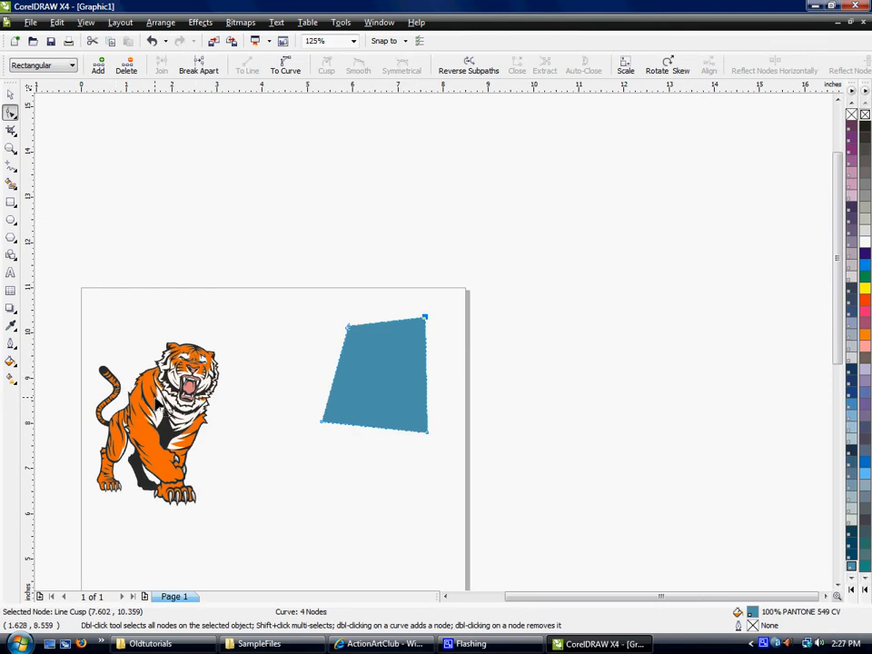
{"action": "key", "text": "Escape"}
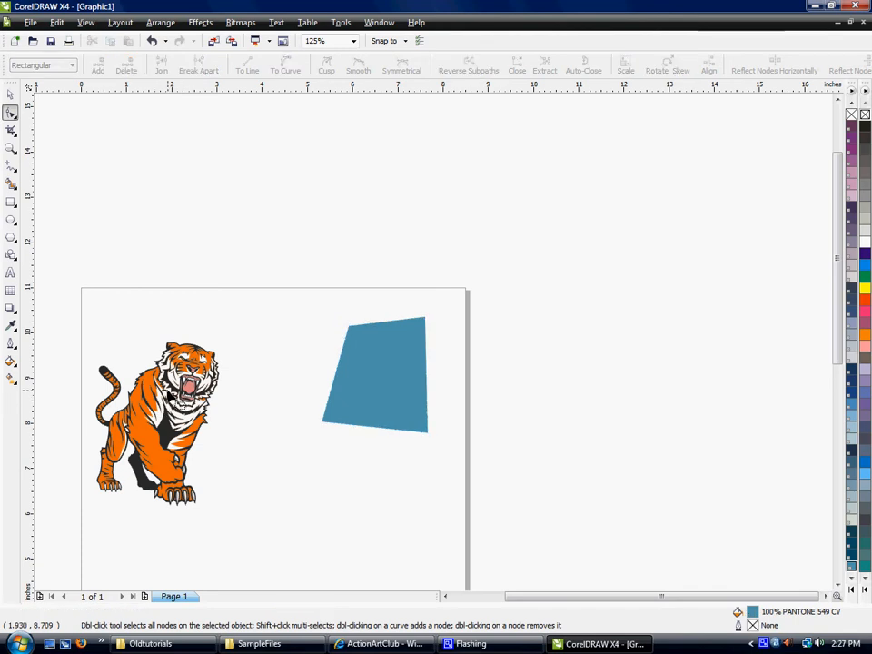
Ungroup the tiger artwork into its separate objects and deselect them.
{"action": "left_click", "coordinate": [10, 93]}
{"action": "left_click", "coordinate": [105, 371]}
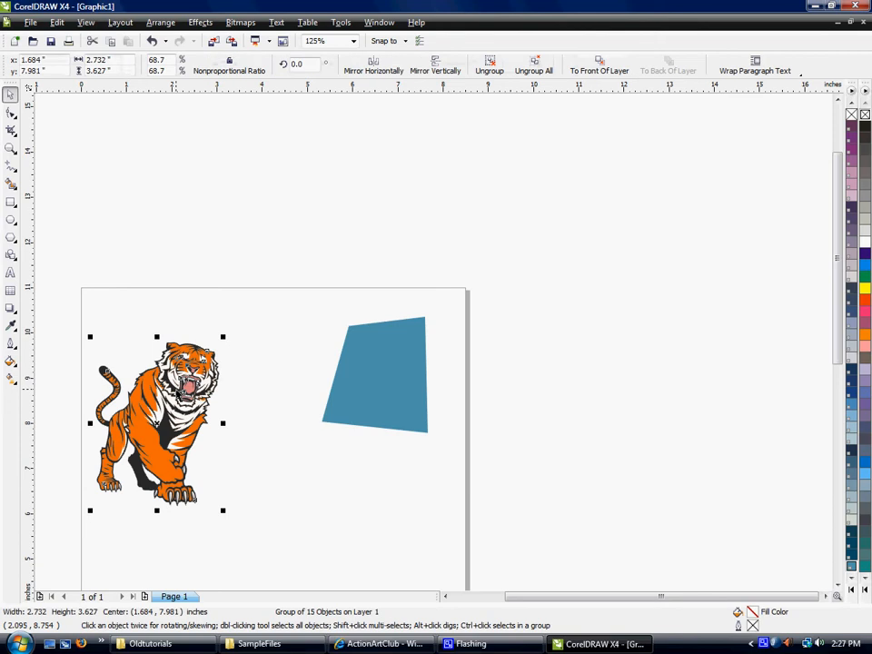
{"action": "left_click", "coordinate": [493, 70]}
{"action": "left_click", "coordinate": [324, 190]}
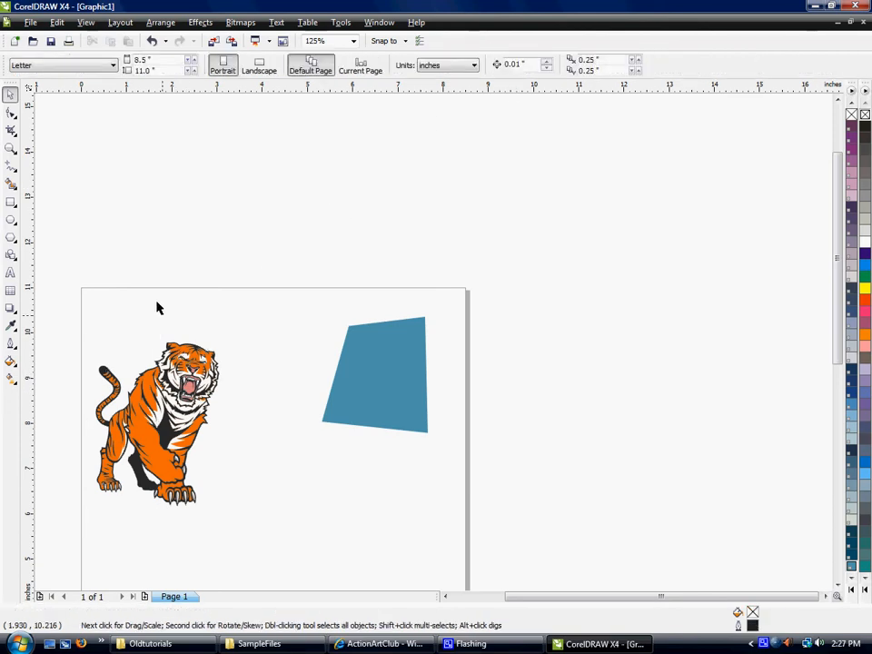
Select the tiger's white fur curve and show its nodes close up with the Shape tool.
{"action": "left_click", "coordinate": [163, 400]}
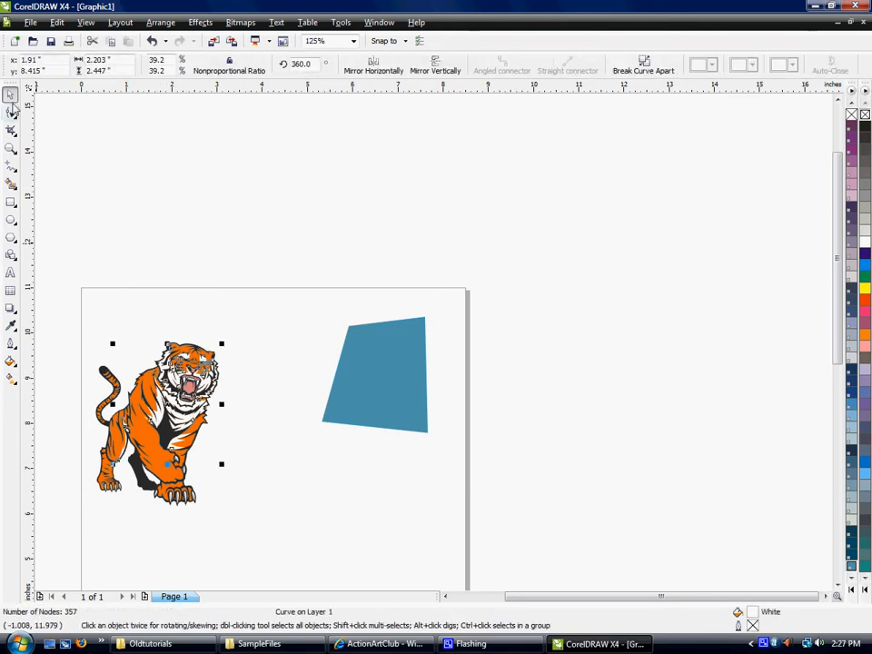
{"action": "left_click", "coordinate": [11, 111]}
{"action": "key", "text": "shift+F2"}
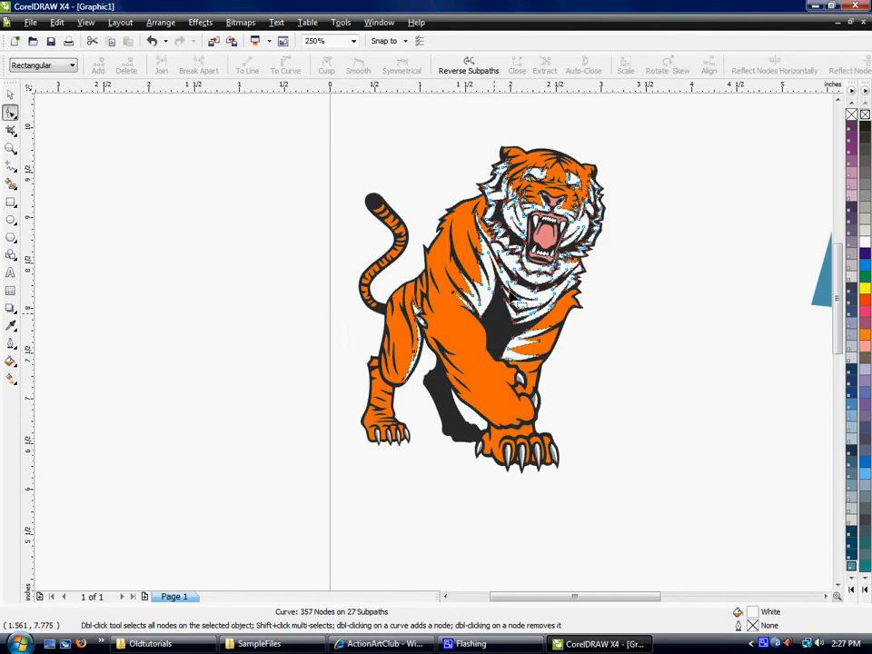
Try to reposition a node on the white chin edge just below the tiger's mouth.
{"action": "scroll", "coordinate": [434, 348], "scroll_direction": "up", "scroll_amount": 2}
{"action": "scroll", "coordinate": [436, 348], "scroll_direction": "up", "scroll_amount": 4}
{"action": "left_click", "coordinate": [373, 446]}
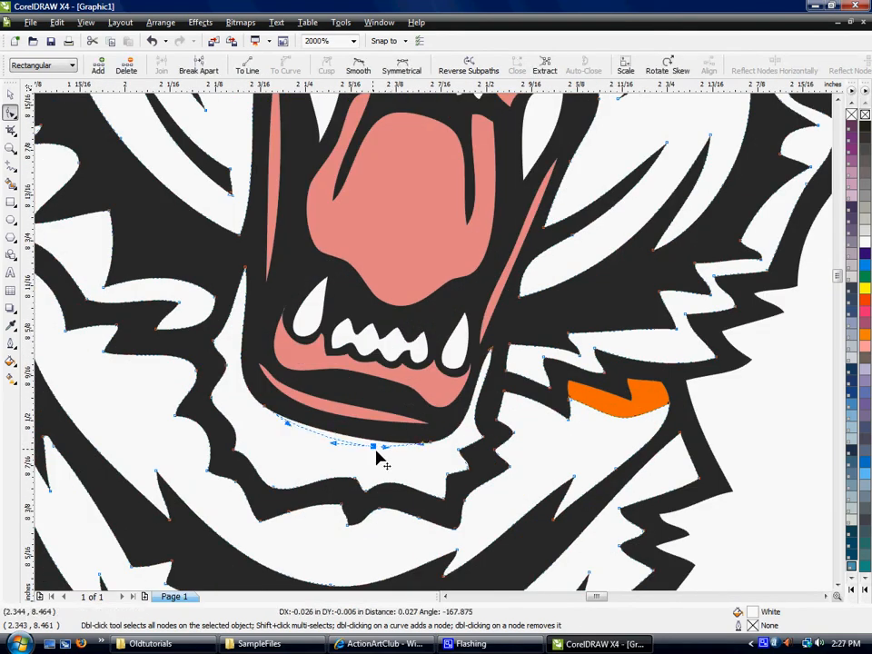
{"action": "left_click", "coordinate": [431, 444]}
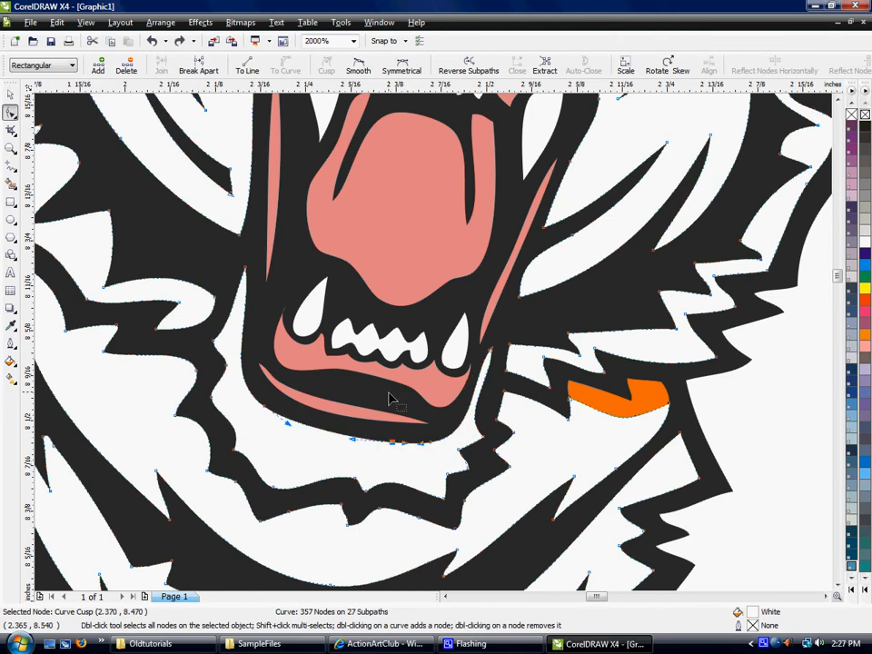
Leave node editing and deselect the white fur curve, with the whole tiger and blue shape back in view.
{"action": "scroll", "coordinate": [445, 356], "scroll_direction": "down", "scroll_amount": 4}
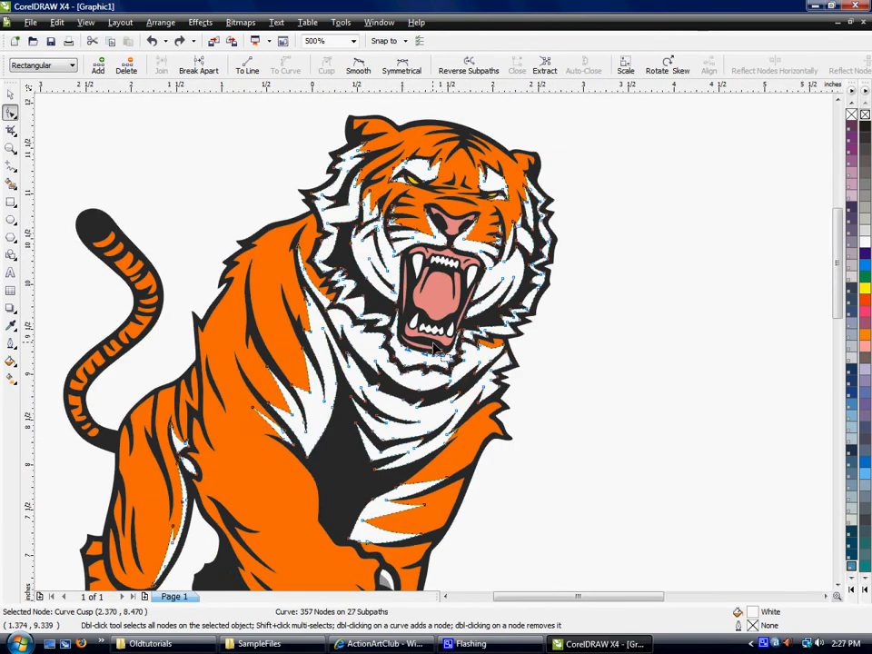
{"action": "scroll", "coordinate": [362, 338], "scroll_direction": "down", "scroll_amount": 1}
{"action": "left_click", "coordinate": [10, 93]}
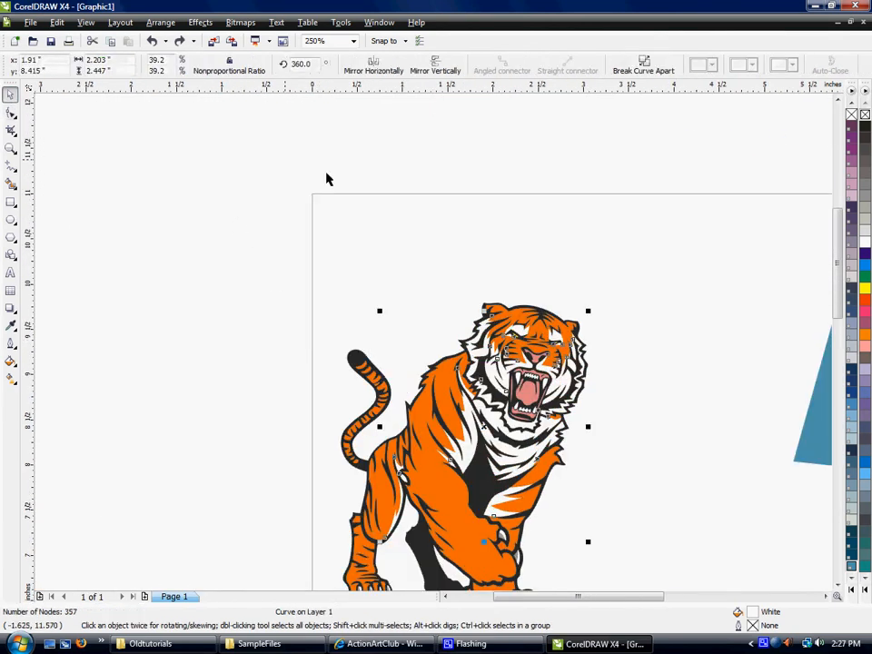
{"action": "left_click", "coordinate": [244, 171]}
{"action": "scroll", "coordinate": [668, 548], "scroll_direction": "down", "scroll_amount": 1}
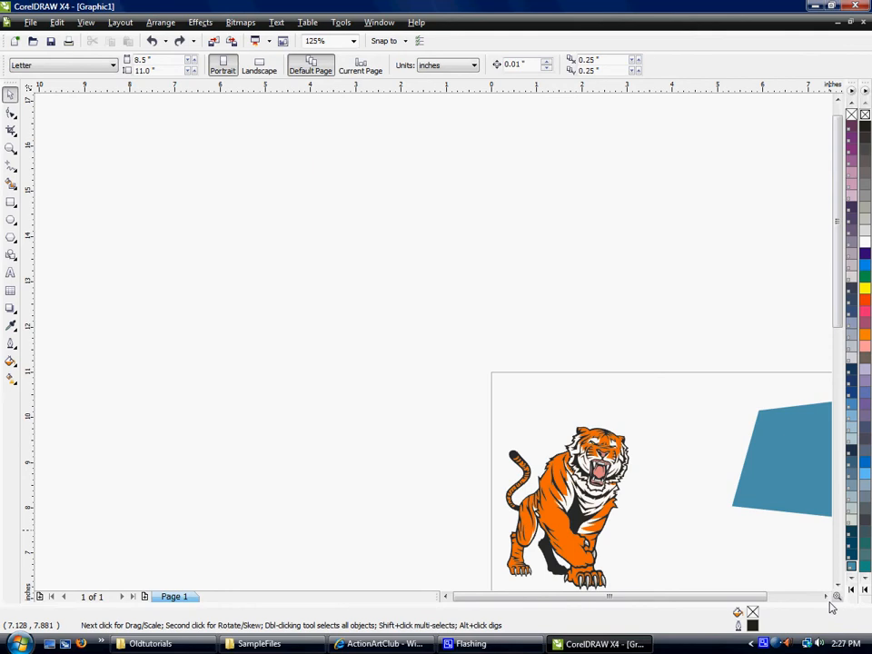
{"action": "scroll", "coordinate": [624, 454], "scroll_direction": "right", "scroll_amount": 4}
{"action": "scroll", "coordinate": [624, 449], "scroll_direction": "down", "scroll_amount": 4}
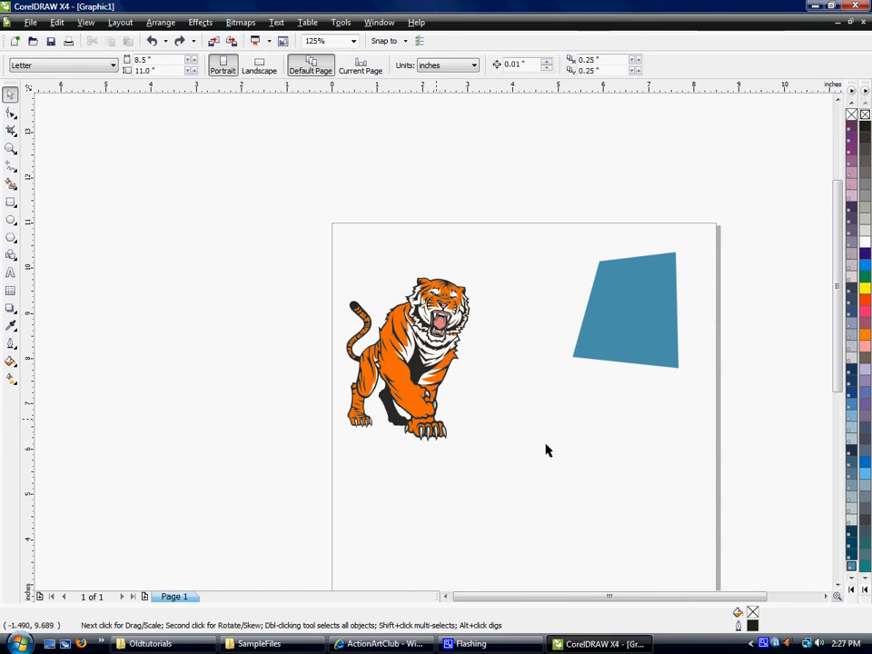
Zoom in to 250% and back out to 125% twice around the tiger and the blue shape.
{"action": "scroll", "coordinate": [590, 405], "scroll_direction": "up", "scroll_amount": 1}
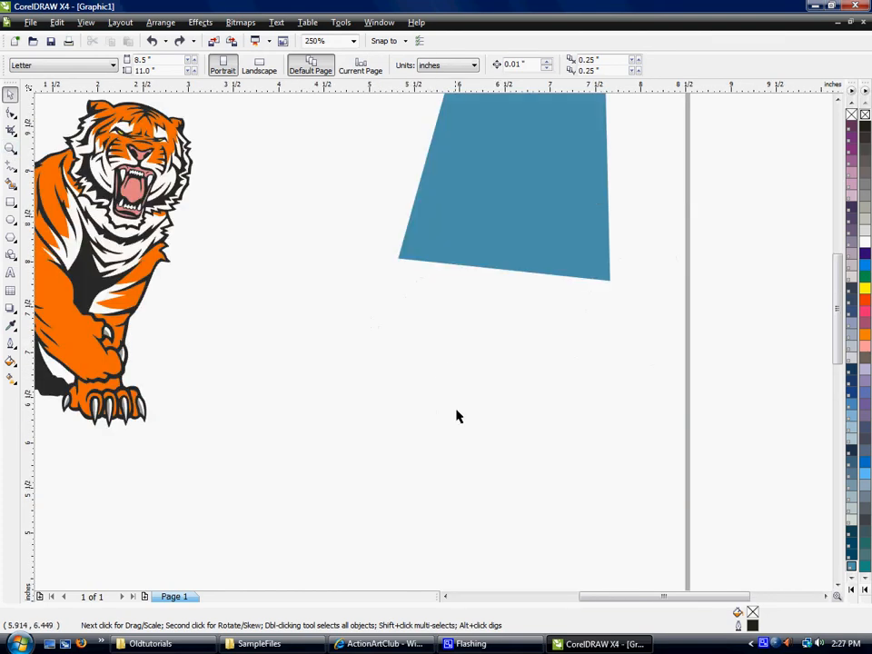
{"action": "scroll", "coordinate": [433, 346], "scroll_direction": "down", "scroll_amount": 1}
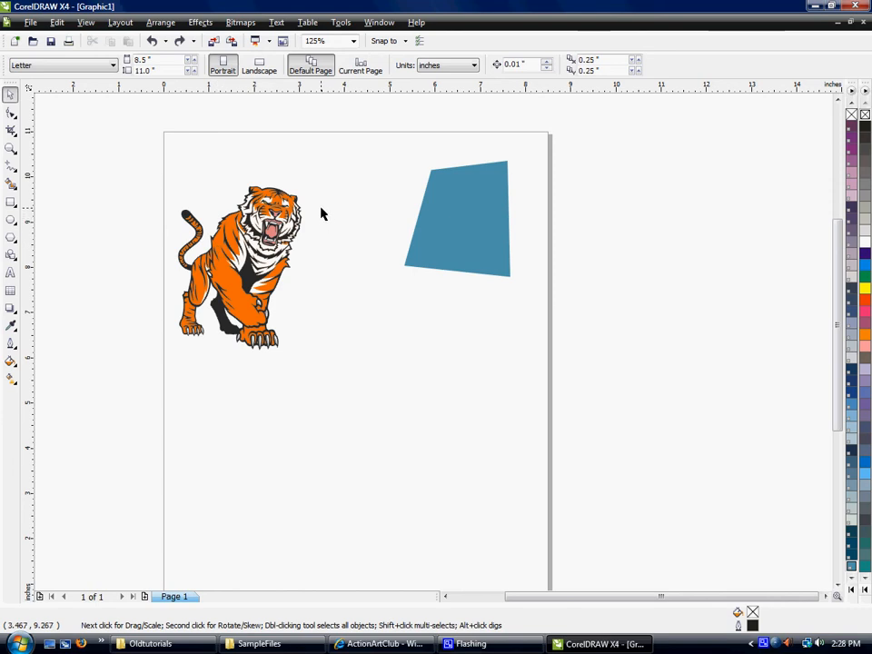
{"action": "scroll", "coordinate": [434, 348], "scroll_direction": "up", "scroll_amount": 2}
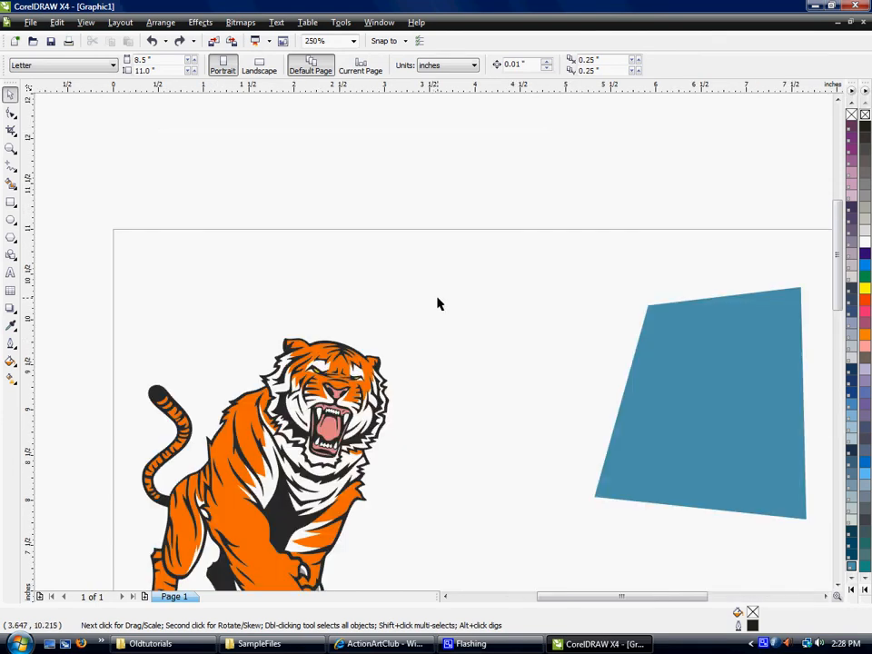
{"action": "scroll", "coordinate": [442, 356], "scroll_direction": "down", "scroll_amount": 2}
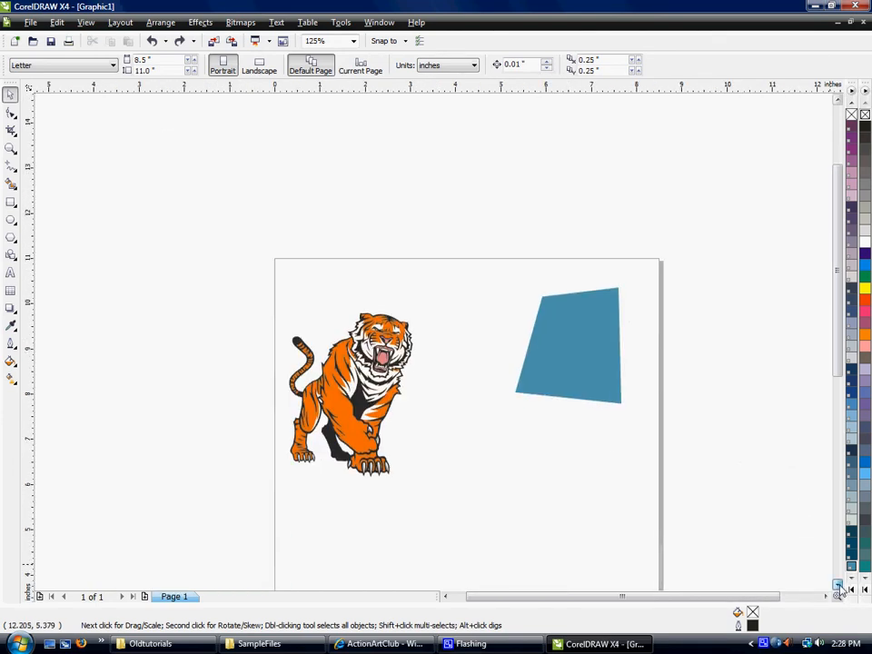
Magnify the tiger's head to 500% with the Zoom tool and return to the 125% view.
{"action": "left_click", "coordinate": [10, 148]}
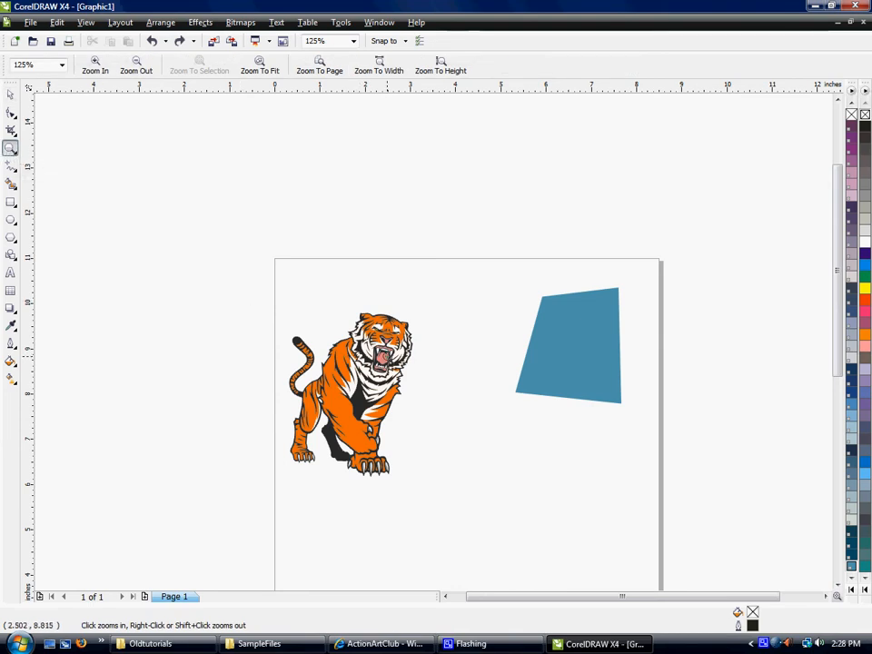
{"action": "left_click", "coordinate": [387, 358]}
{"action": "left_click", "coordinate": [409, 345]}
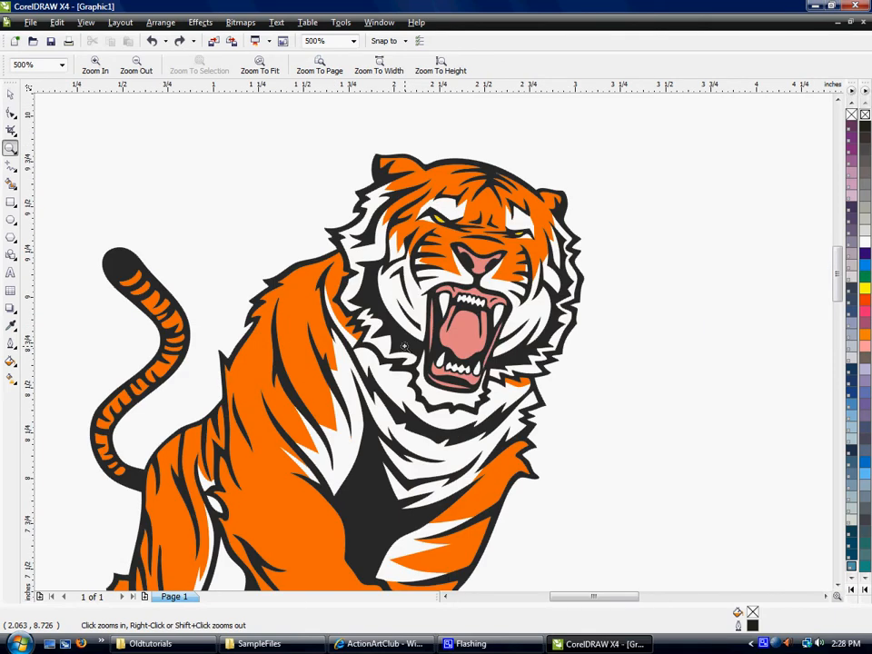
{"action": "right_click", "coordinate": [278, 185]}
{"action": "right_click", "coordinate": [319, 257]}
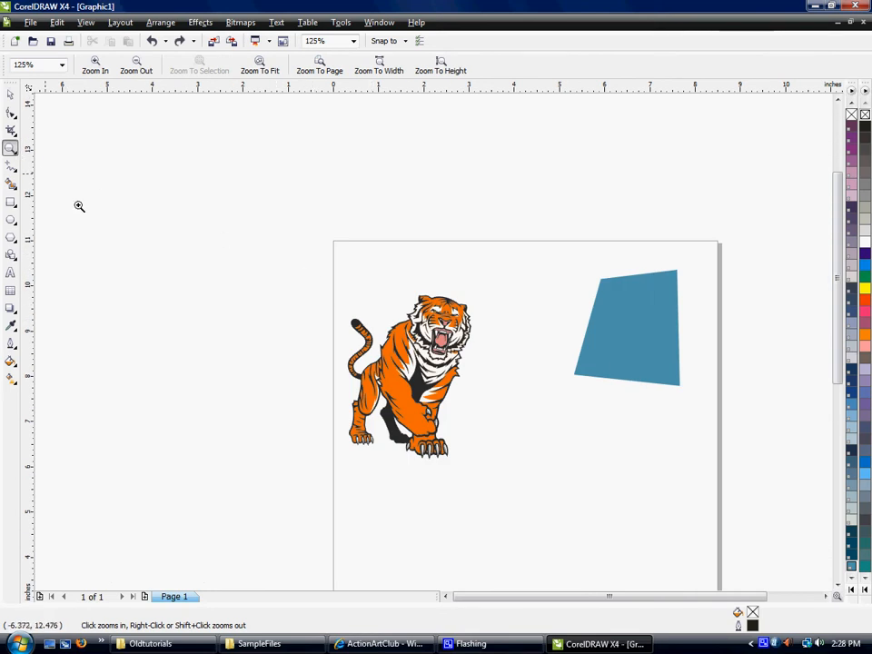
Zoom in to 500% on the empty area outside the page and bring all objects back by fitting them in view.
{"action": "left_click", "coordinate": [112, 246]}
{"action": "left_click", "coordinate": [112, 245]}
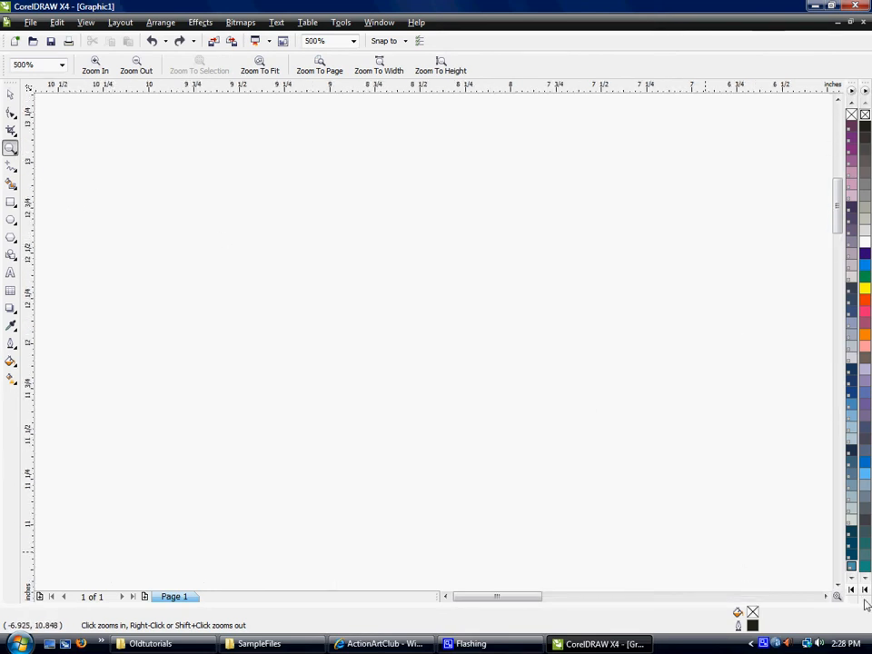
{"action": "left_click", "coordinate": [827, 597]}
{"action": "left_click", "coordinate": [827, 597]}
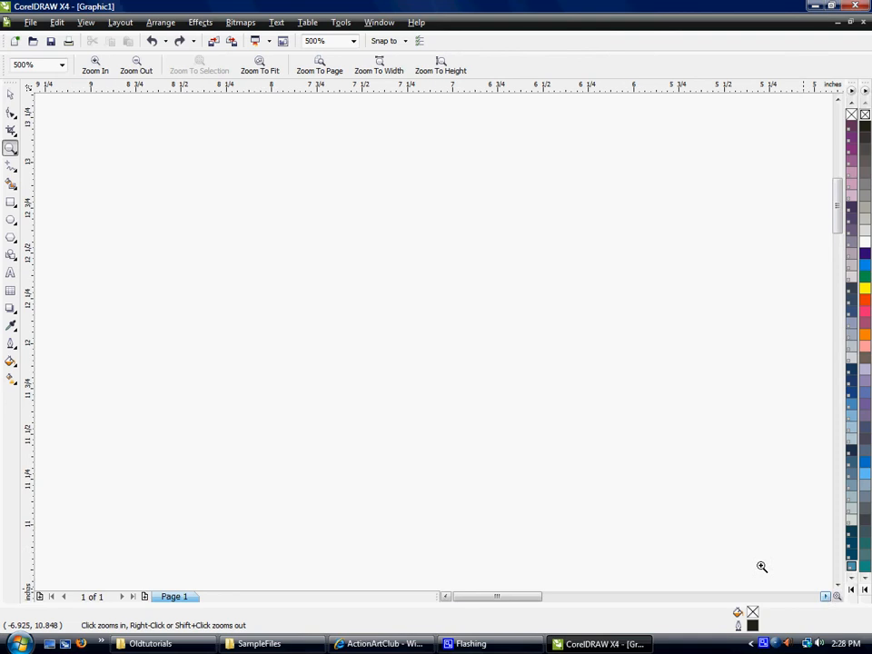
{"action": "double_click", "coordinate": [11, 149]}
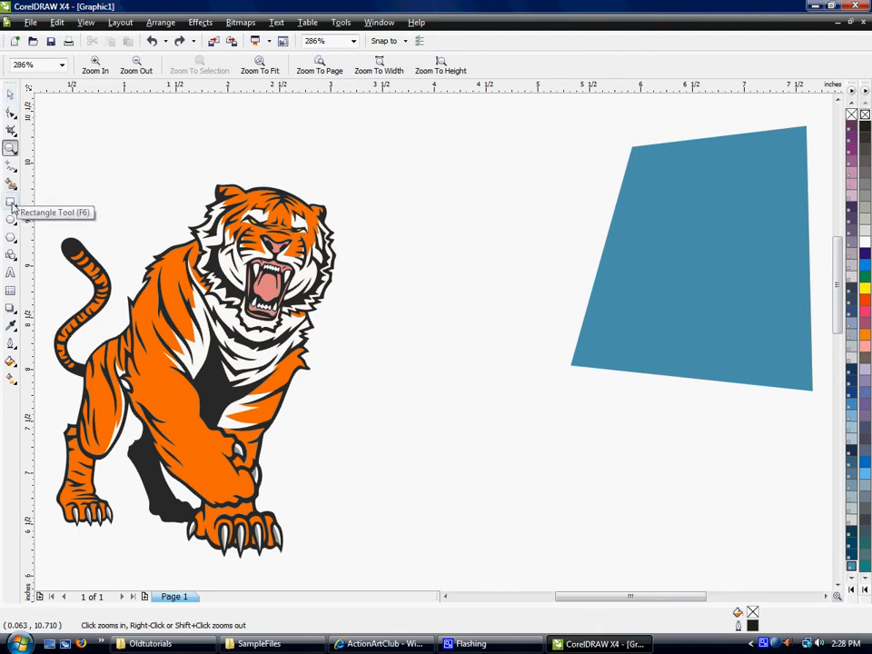
Draw a rectangle about 2.07 by 0.95 in below the blue shape and a square about 1.12 in wide below the tiger.
{"action": "left_click", "coordinate": [10, 93]}
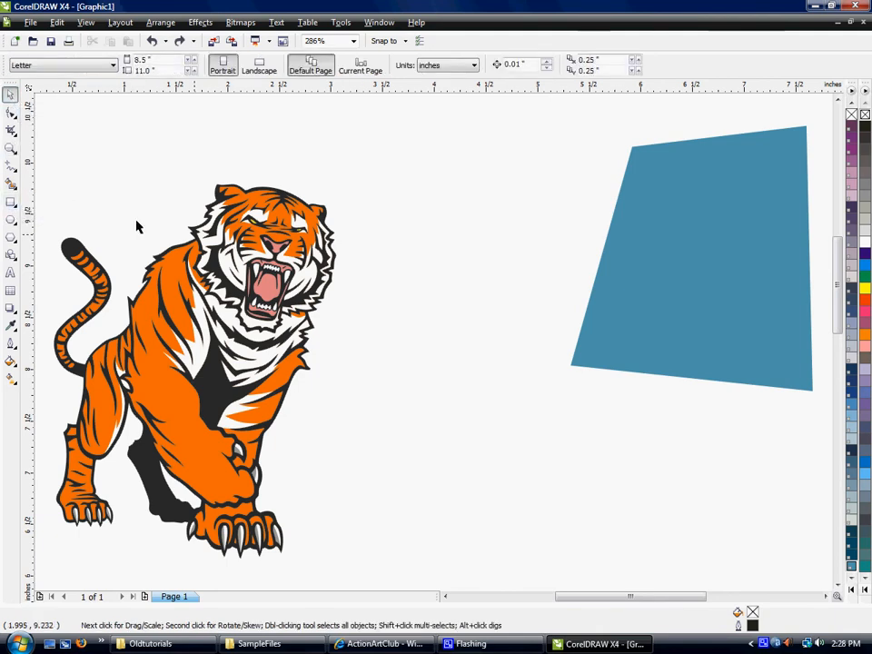
{"action": "scroll", "coordinate": [136, 227], "scroll_direction": "down", "scroll_amount": 2}
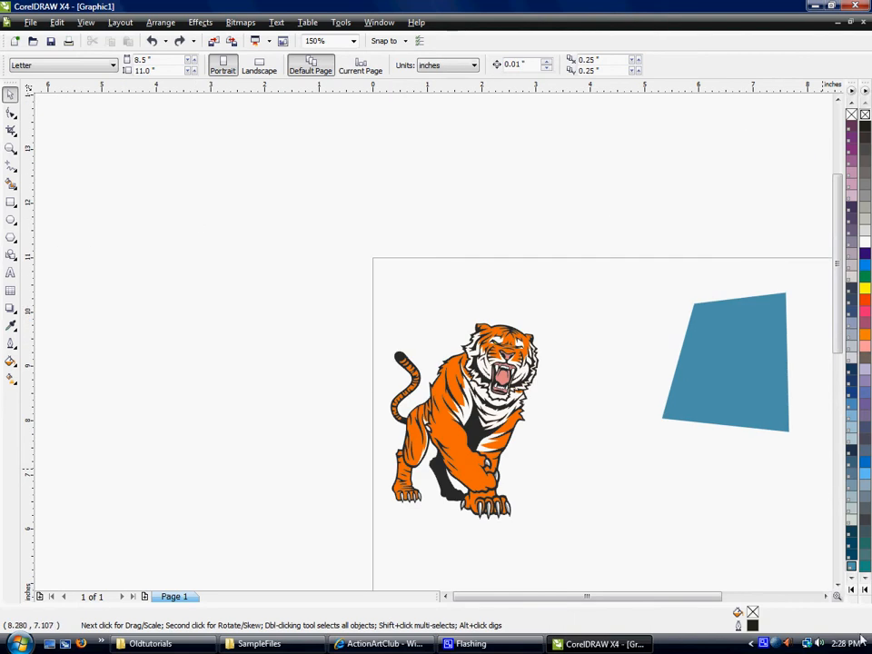
{"action": "left_click", "coordinate": [838, 585]}
{"action": "left_click", "coordinate": [838, 585]}
{"action": "left_click", "coordinate": [838, 584]}
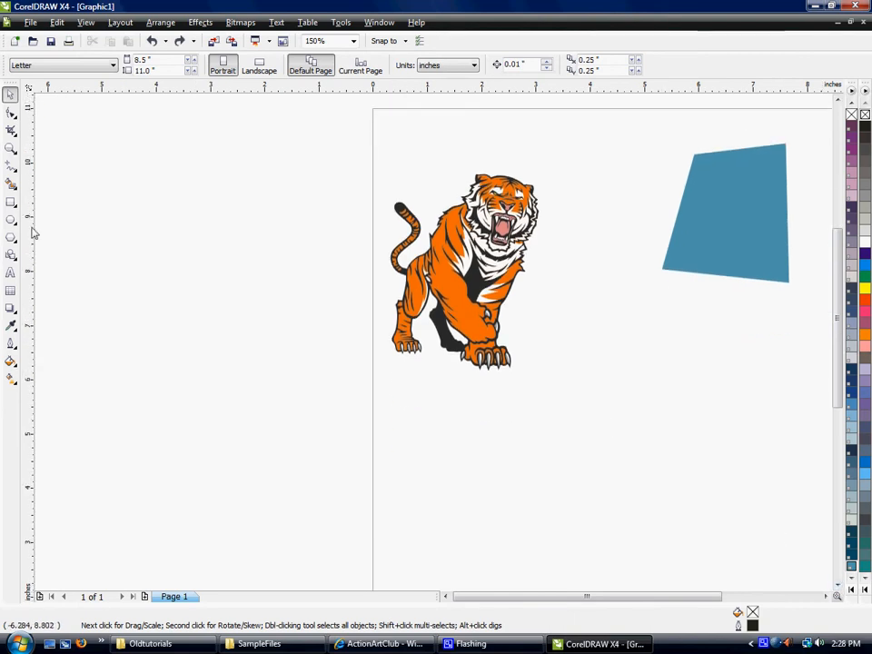
{"action": "left_click", "coordinate": [11, 203]}
{"action": "mouse_move", "coordinate": [577, 356]}
{"action": "left_mouse_down"}
{"action": "mouse_move", "coordinate": [642, 411]}
{"action": "mouse_move", "coordinate": [697, 414]}
{"action": "mouse_move", "coordinate": [691, 409]}
{"action": "left_mouse_up"}
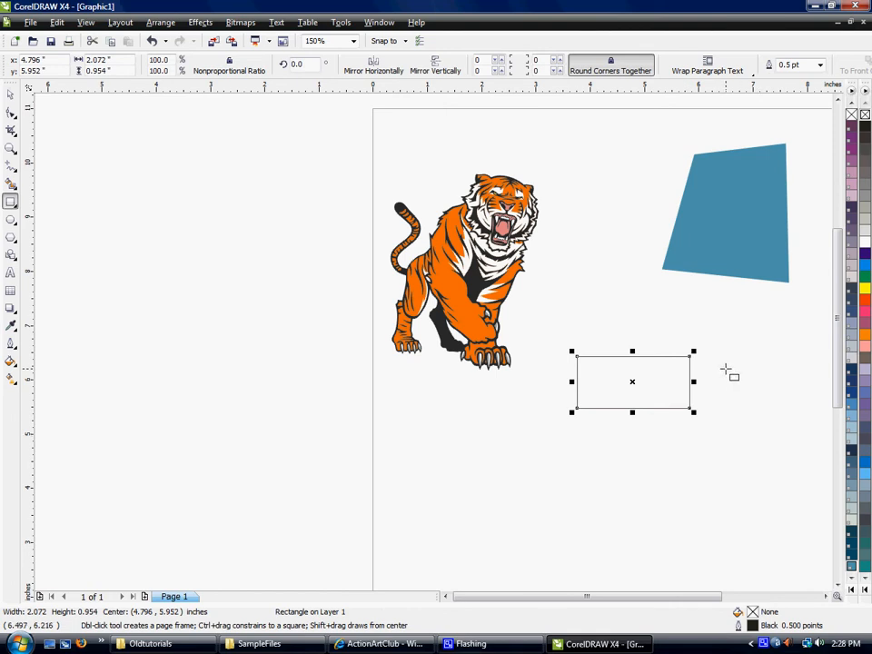
{"action": "left_click_drag", "start_coordinate": [421, 396], "coordinate": [477, 459]}
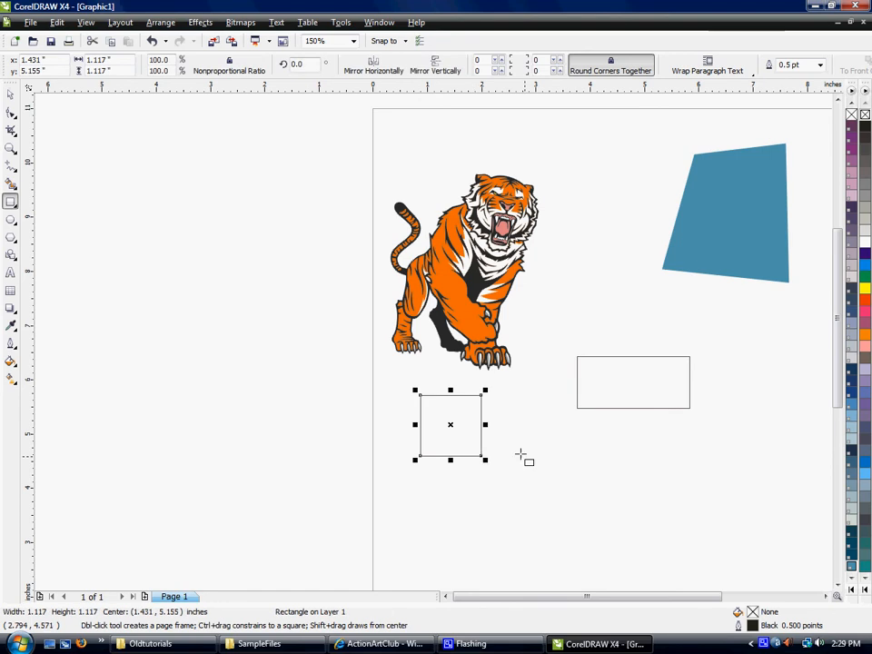
Draw a circle between the square and the rectangle, and a flat ellipse about 1.97 by 0.48 in below the rectangle.
{"action": "left_click", "coordinate": [10, 219]}
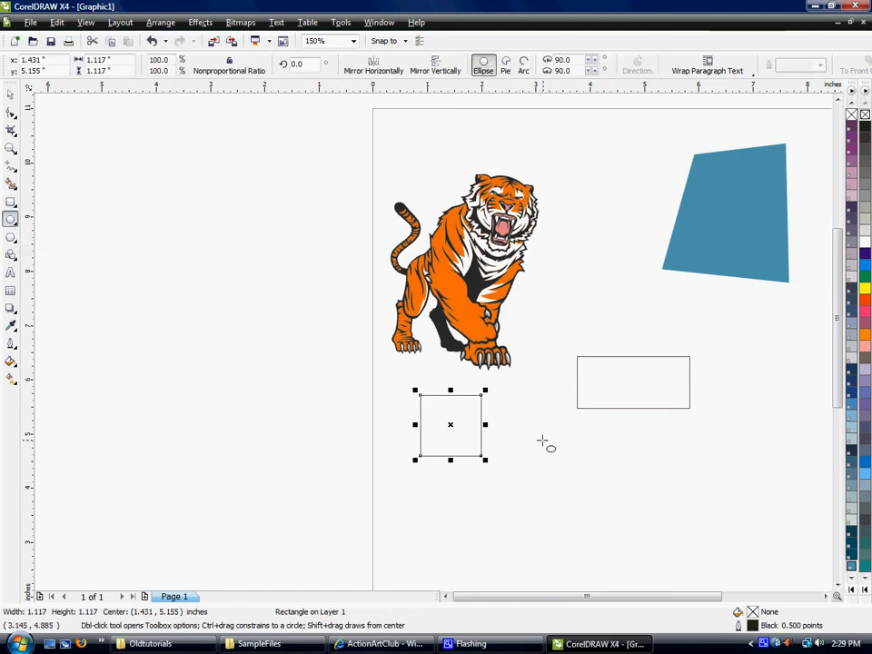
{"action": "mouse_move", "coordinate": [515, 420]}
{"action": "left_mouse_down"}
{"action": "mouse_move", "coordinate": [589, 474]}
{"action": "mouse_move", "coordinate": [603, 507]}
{"action": "left_mouse_up"}
{"action": "left_click", "coordinate": [660, 443]}
{"action": "left_click_drag", "start_coordinate": [638, 431], "coordinate": [746, 455]}
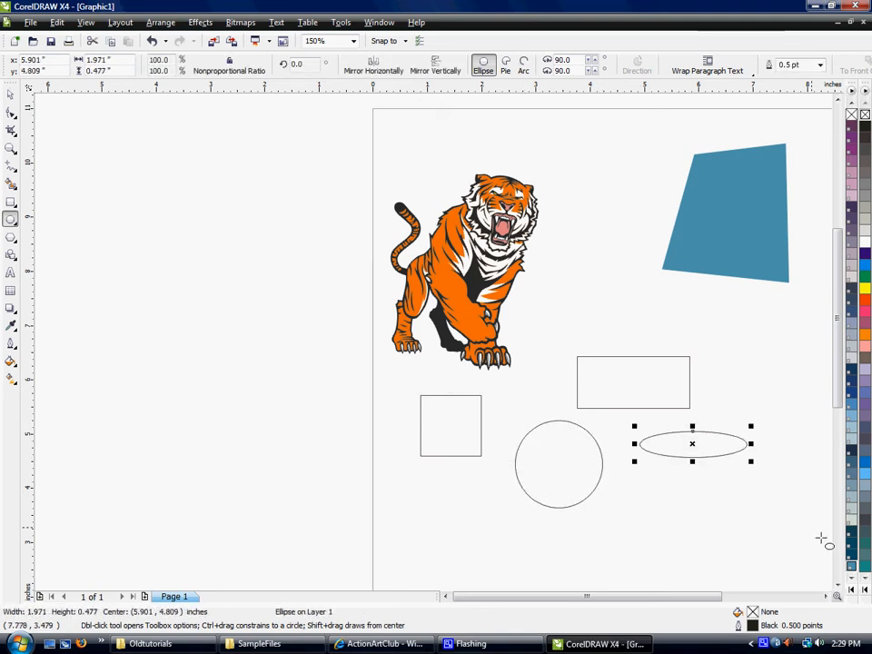
Draw a five-sided polygon about 1.15 in wide just below the blue shape.
{"action": "left_click", "coordinate": [825, 596]}
{"action": "left_click", "coordinate": [825, 596]}
{"action": "scroll", "coordinate": [436, 364], "scroll_direction": "down", "scroll_amount": 3}
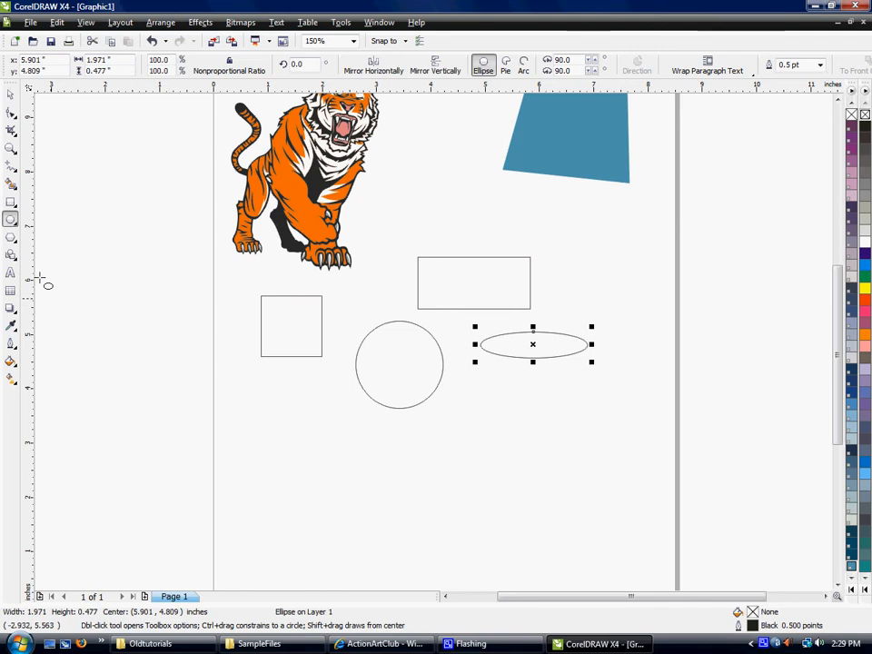
{"action": "left_click", "coordinate": [12, 240]}
{"action": "left_click_drag", "start_coordinate": [551, 192], "coordinate": [624, 264]}
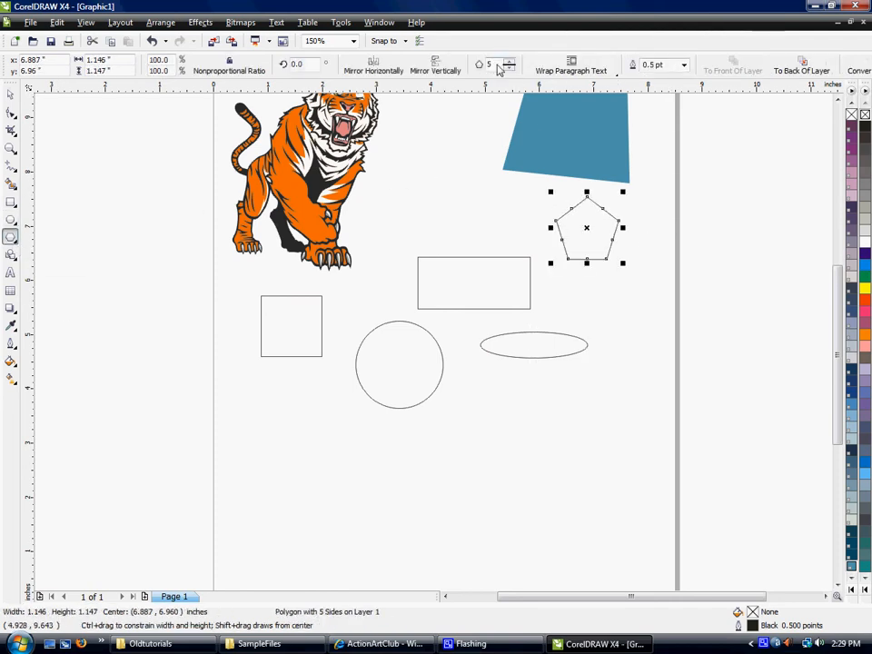
Set the polygon's number of sides to 8 and back to 5.
{"action": "left_click_drag", "start_coordinate": [497, 65], "coordinate": [479, 64]}
{"action": "key", "text": "Return"}
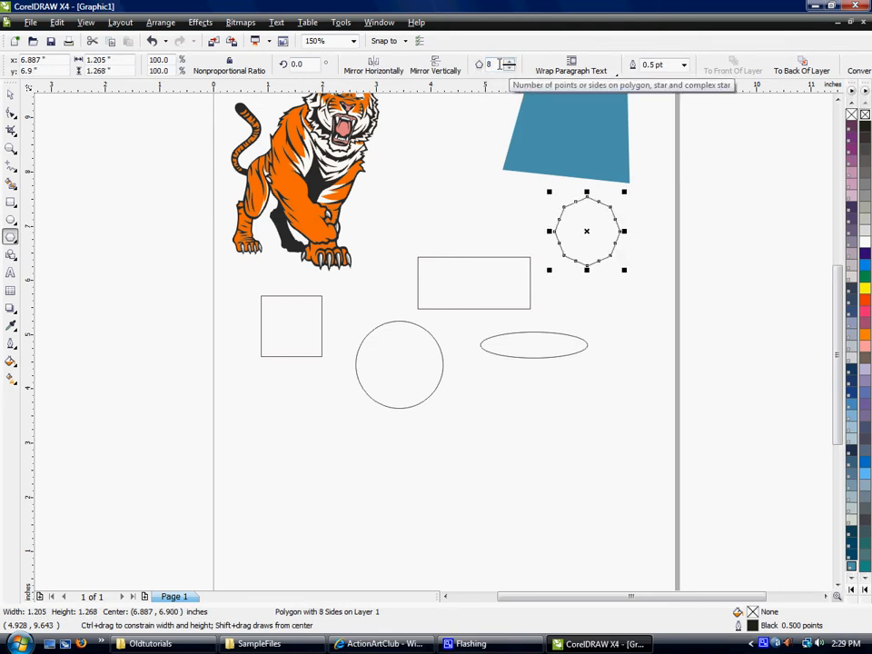
{"action": "type", "text": "5"}
{"action": "key", "text": "Return"}
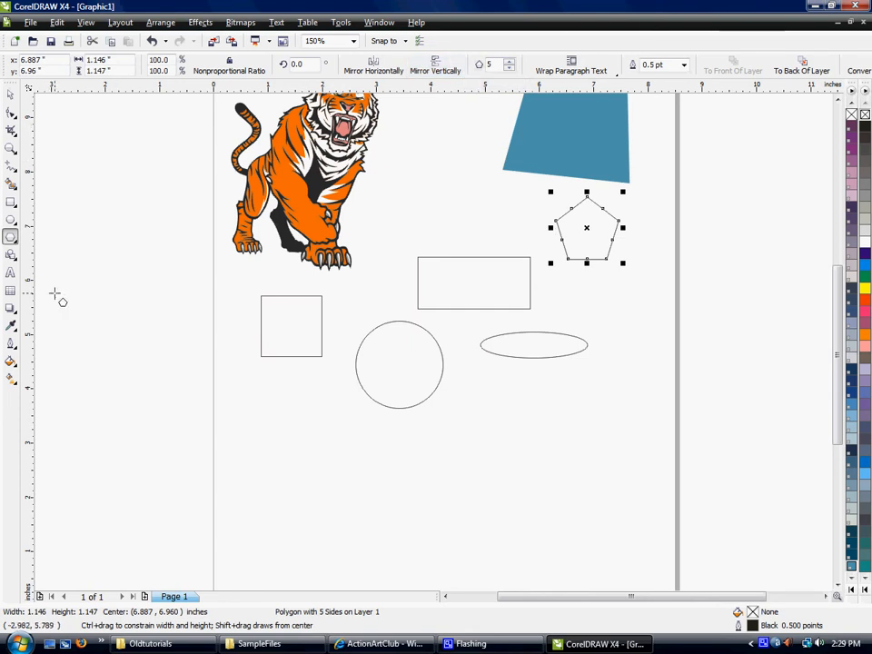
Draw a five-pointed star about 1.55 by 1.48 in outside the page, left of the square.
{"action": "left_click", "coordinate": [11, 238]}
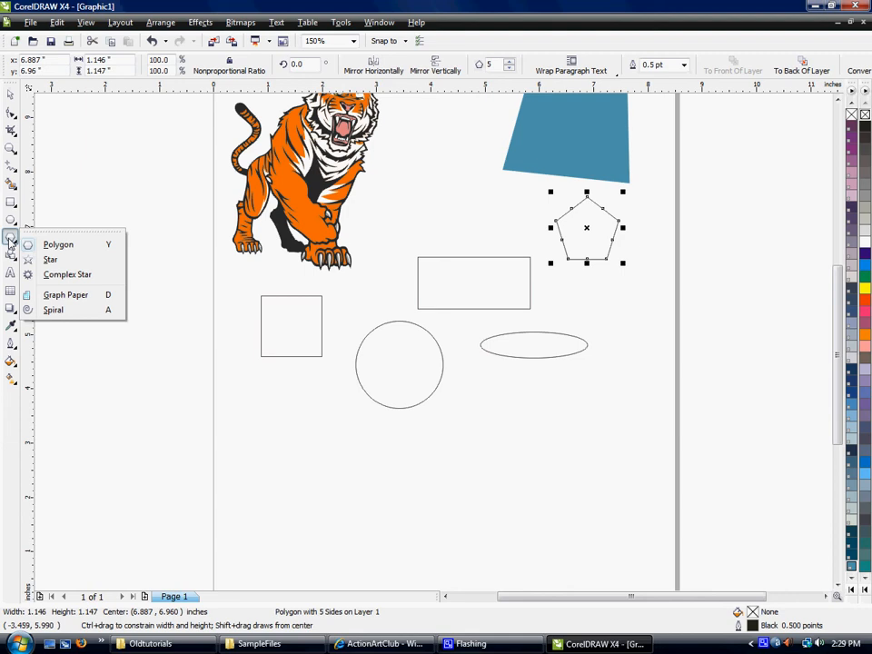
{"action": "left_click", "coordinate": [50, 260]}
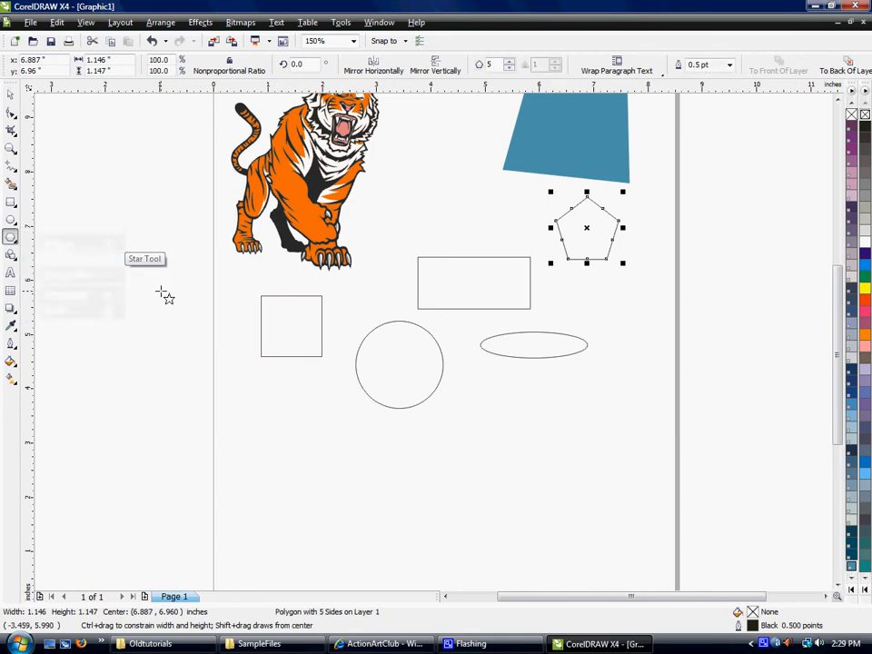
{"action": "left_click_drag", "start_coordinate": [111, 252], "coordinate": [204, 339]}
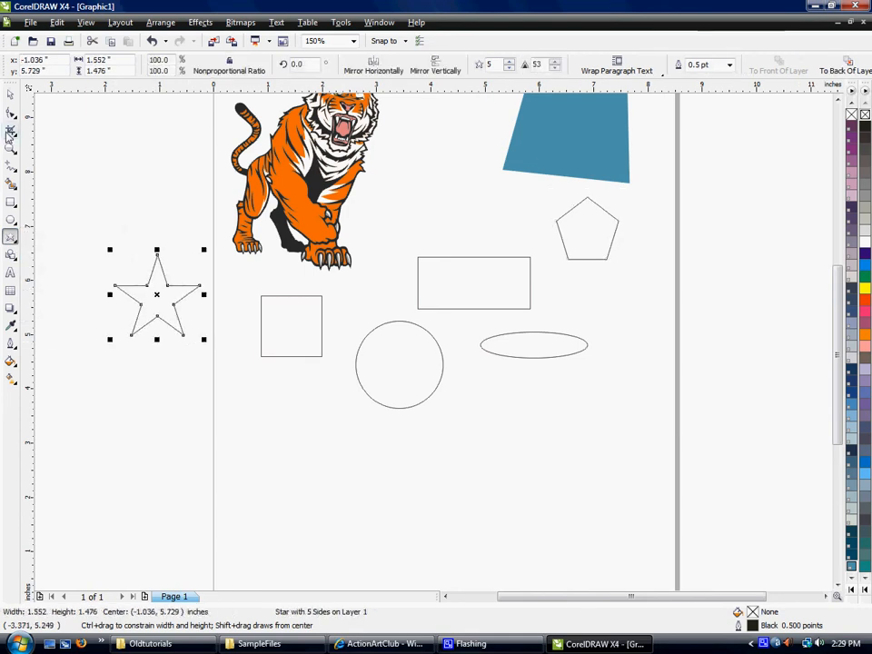
Draw a heart perfect shape about 0.77 by 0.73 in between the tiger and the blue shape, and deselect it.
{"action": "left_click", "coordinate": [13, 259]}
{"action": "left_click", "coordinate": [56, 260]}
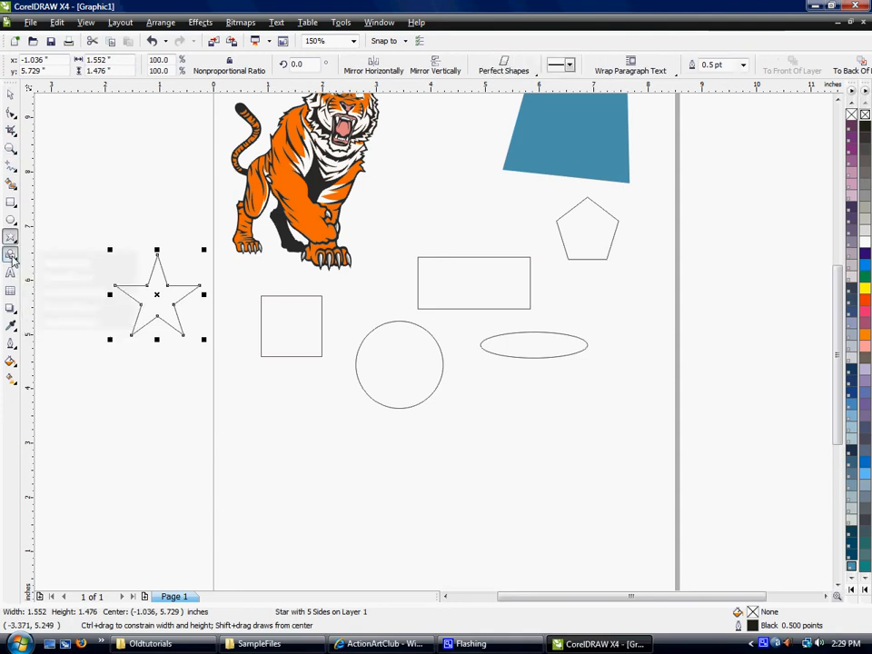
{"action": "left_click", "coordinate": [502, 69]}
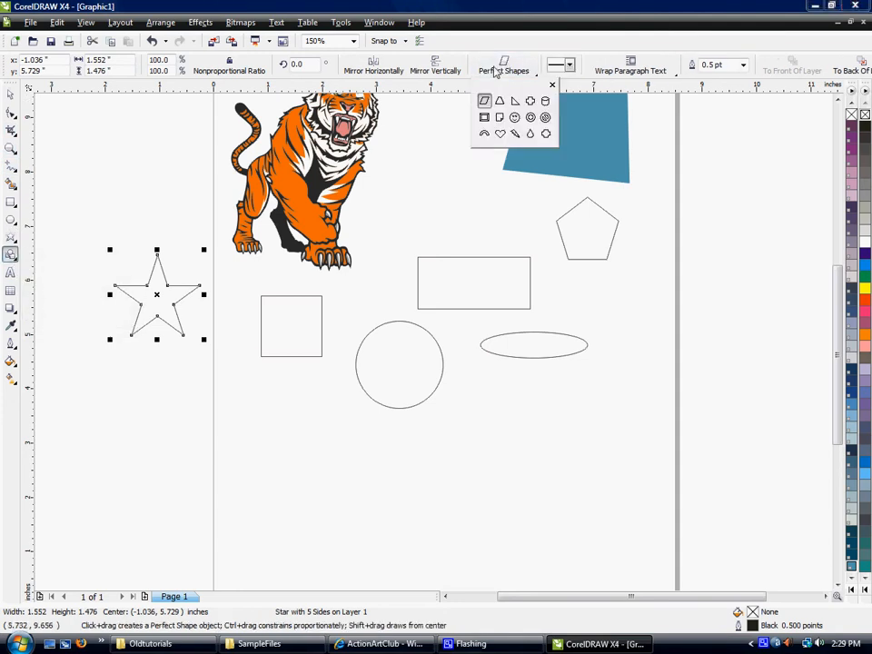
{"action": "left_click", "coordinate": [500, 134]}
{"action": "left_click", "coordinate": [421, 171]}
{"action": "left_click_drag", "start_coordinate": [421, 171], "coordinate": [451, 198]}
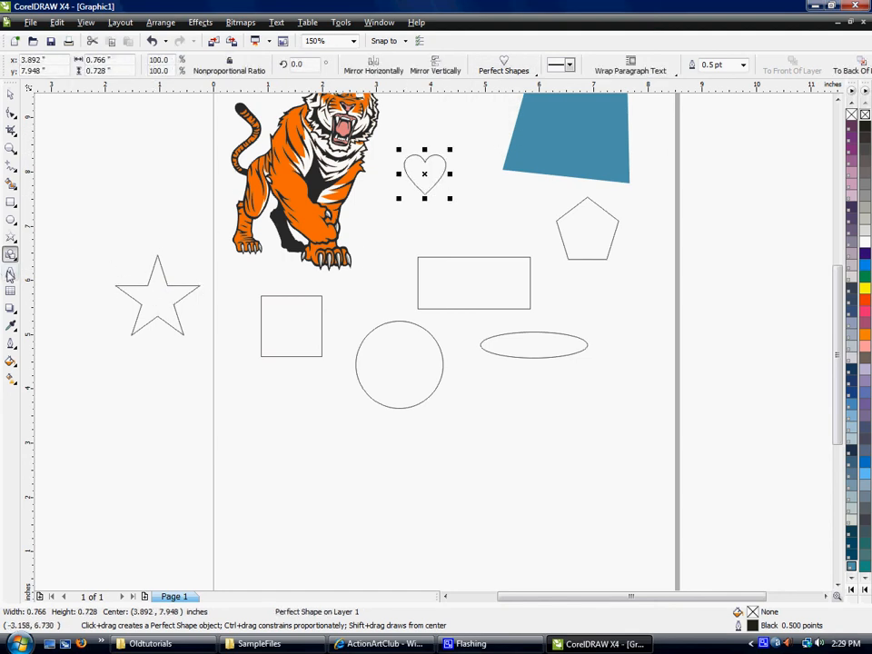
{"action": "left_click", "coordinate": [10, 94]}
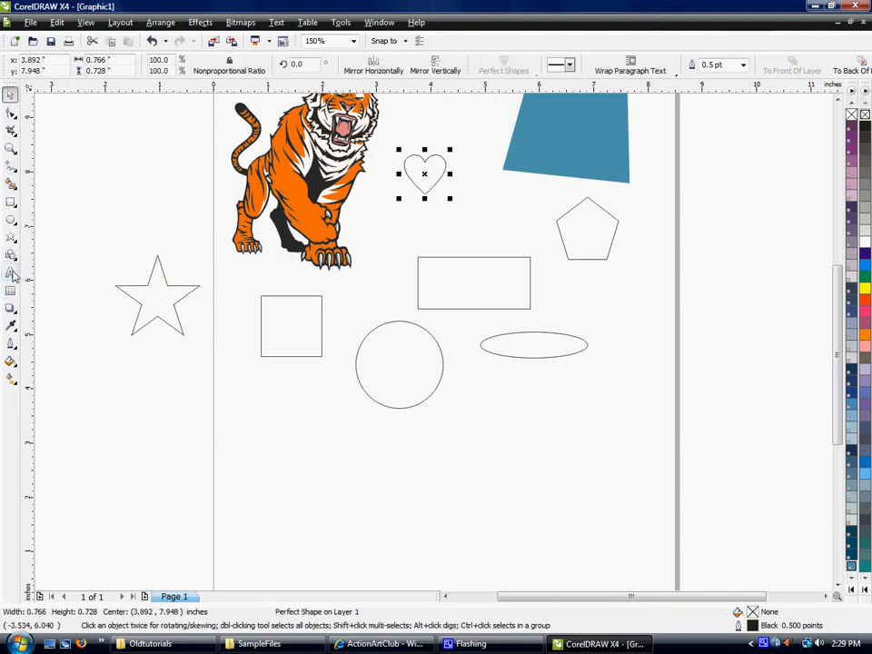
{"action": "left_click", "coordinate": [246, 392]}
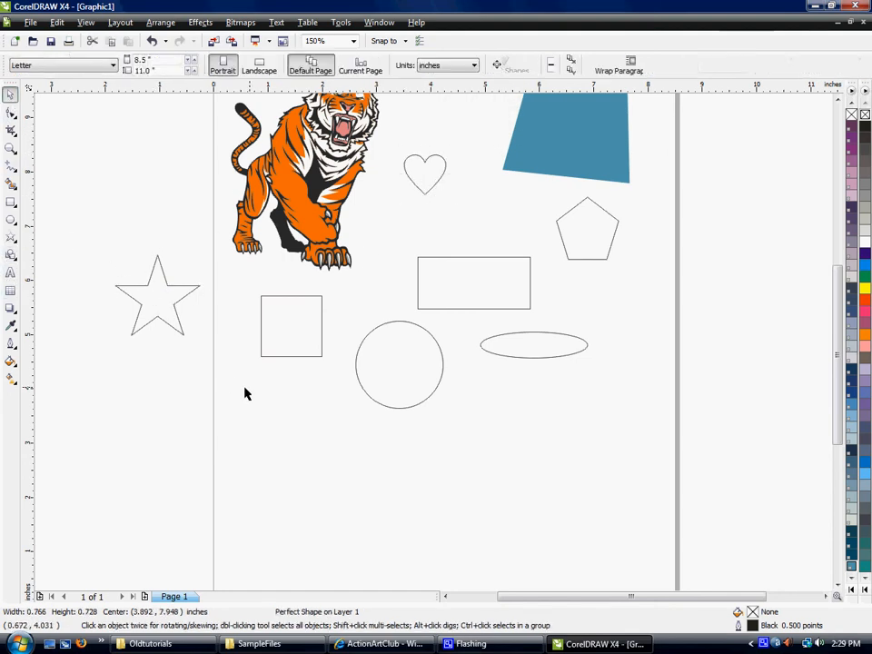
Add the artistic text "TIGERS" in 24 pt Arial below the ellipse and select it as an object.
{"action": "left_click", "coordinate": [11, 274]}
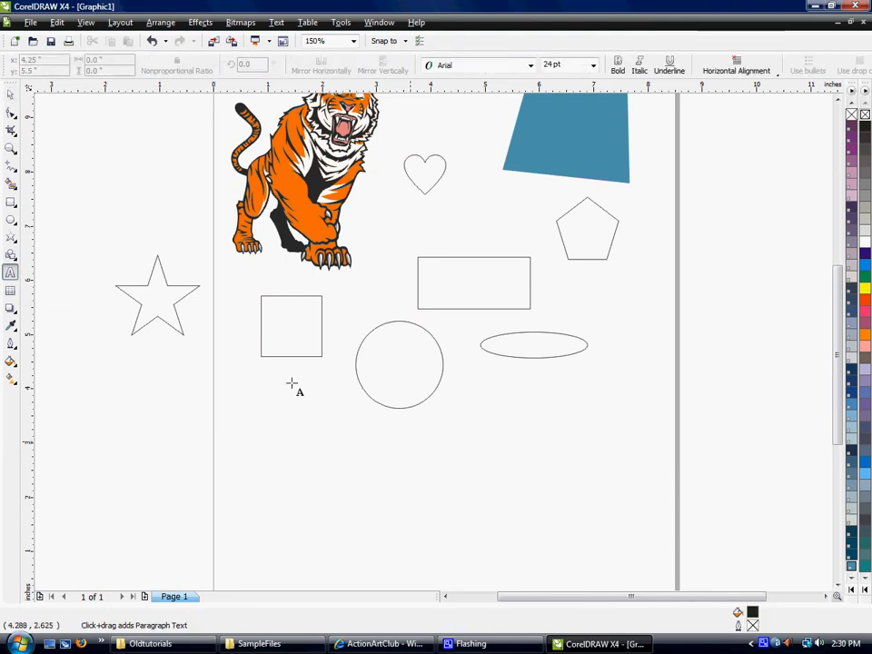
{"action": "left_click", "coordinate": [465, 439]}
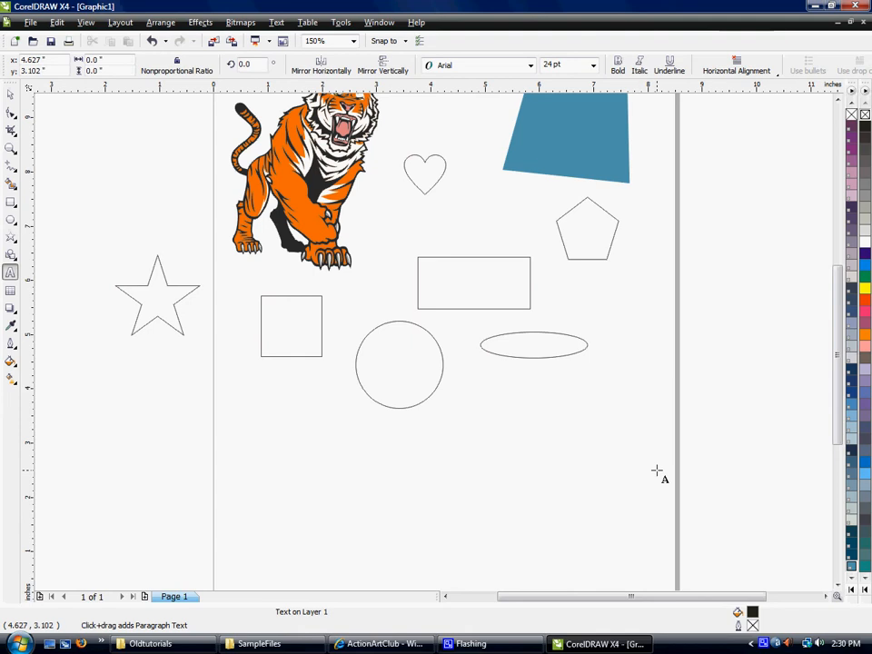
{"action": "type", "text": "TIGERS"}
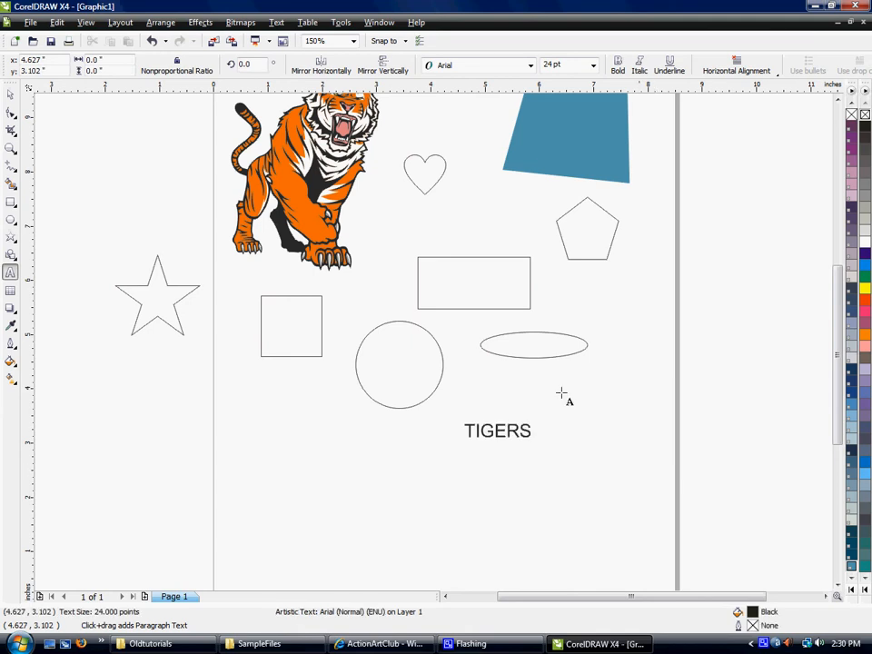
{"action": "key", "text": "Escape"}
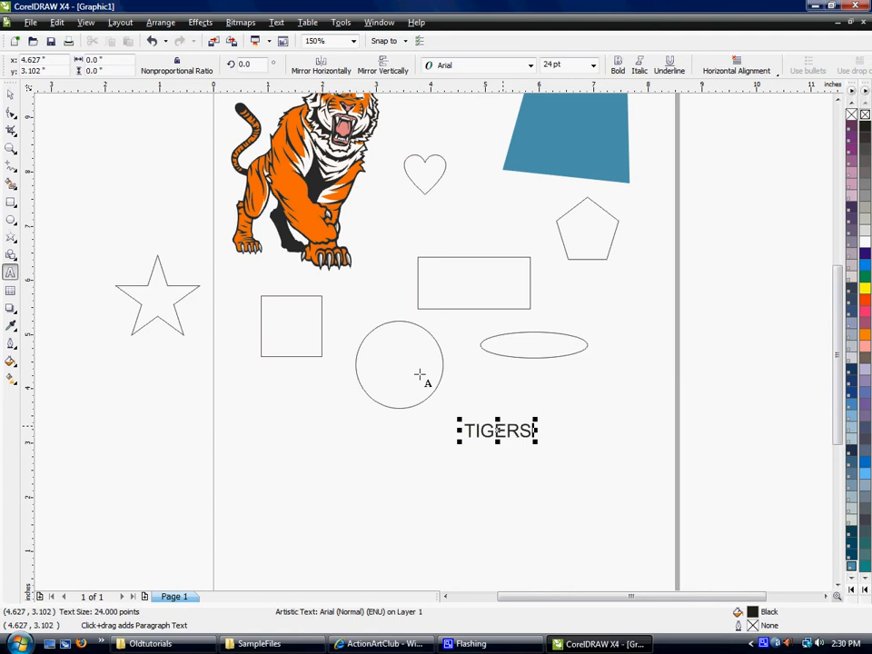
{"action": "left_click", "coordinate": [11, 97]}
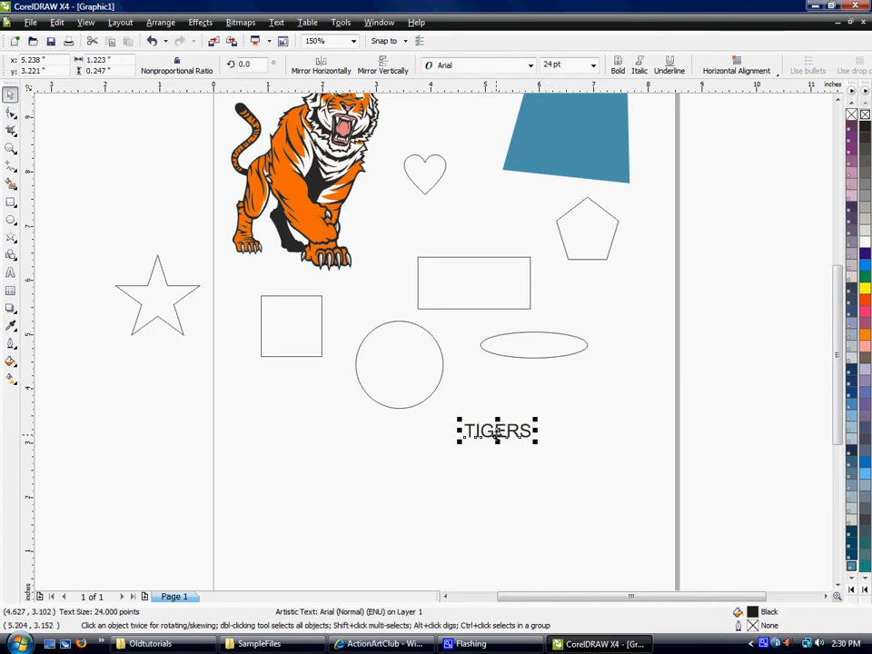
Change the font of the TIGERS text to Startling.
{"action": "left_click", "coordinate": [515, 70]}
{"action": "left_click", "coordinate": [530, 70]}
{"action": "left_click", "coordinate": [530, 69]}
{"action": "left_click", "coordinate": [530, 69]}
{"action": "left_click", "coordinate": [511, 113]}
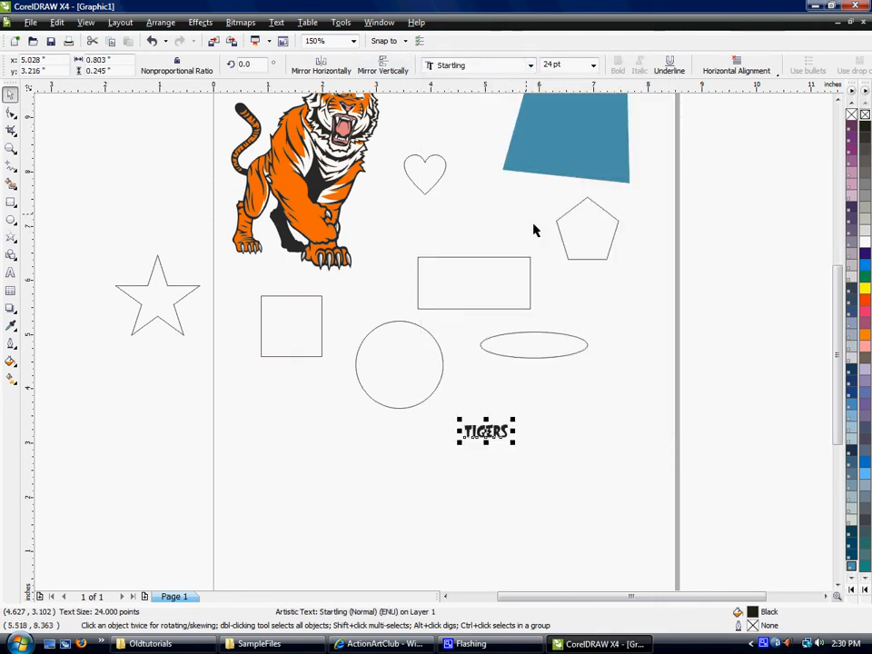
Set the TIGERS text to 72 pt, then enlarge it proportionally to about 117 pt below the ellipse.
{"action": "left_click", "coordinate": [591, 70]}
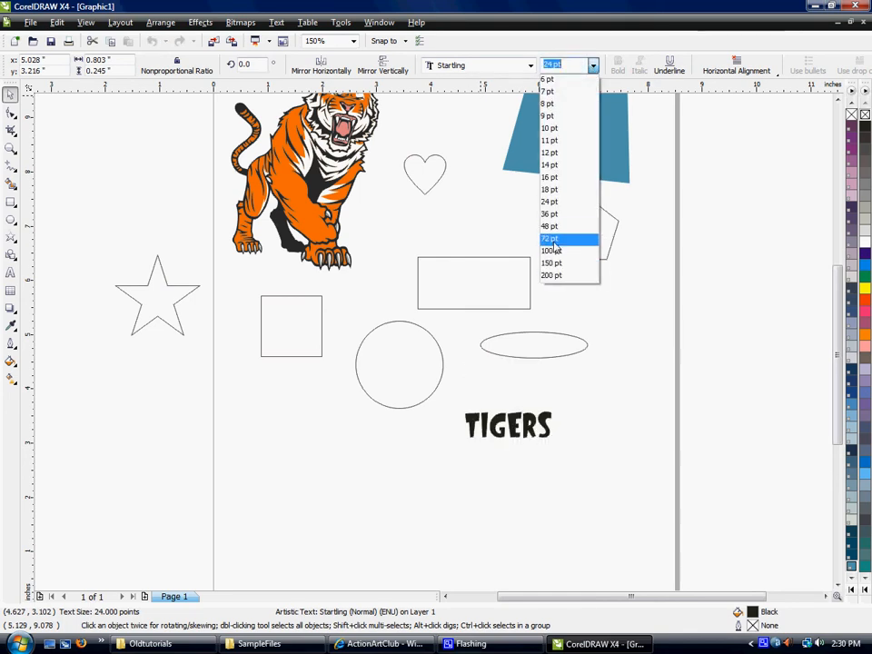
{"action": "left_click", "coordinate": [552, 240]}
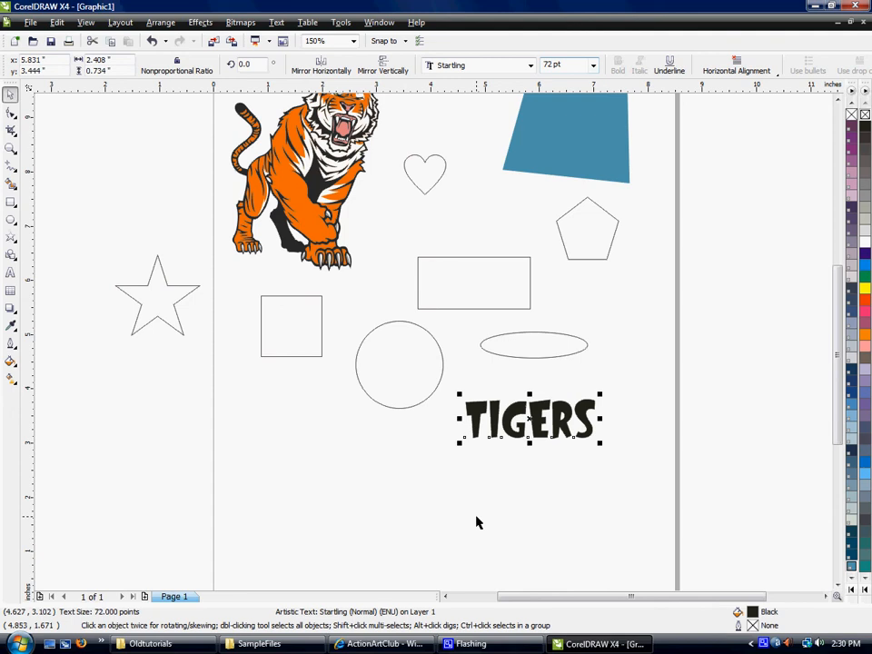
{"action": "left_click_drag", "start_coordinate": [599, 394], "coordinate": [658, 349]}
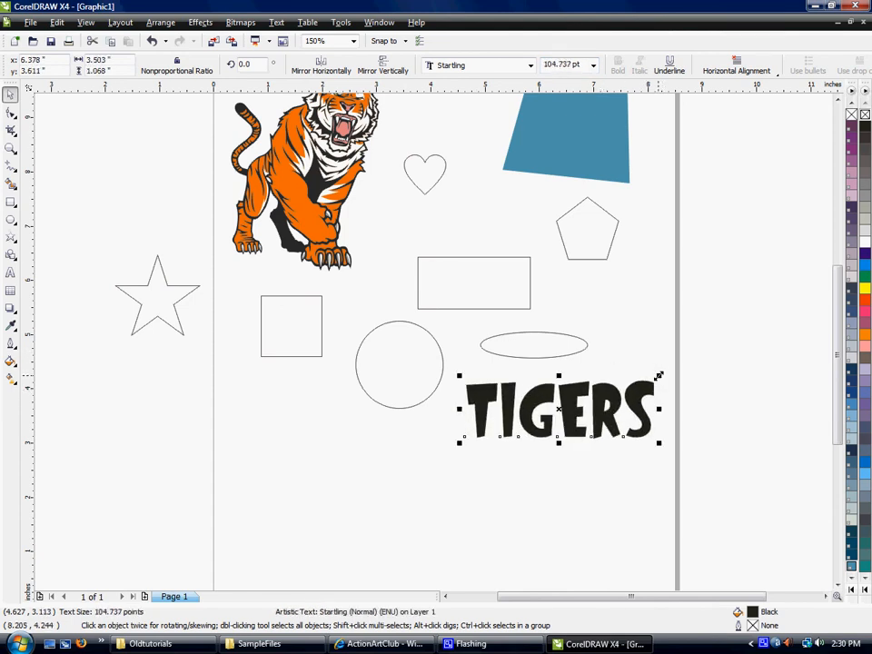
{"action": "left_click_drag", "start_coordinate": [460, 444], "coordinate": [438, 460]}
{"action": "left_click_drag", "start_coordinate": [462, 395], "coordinate": [454, 428]}
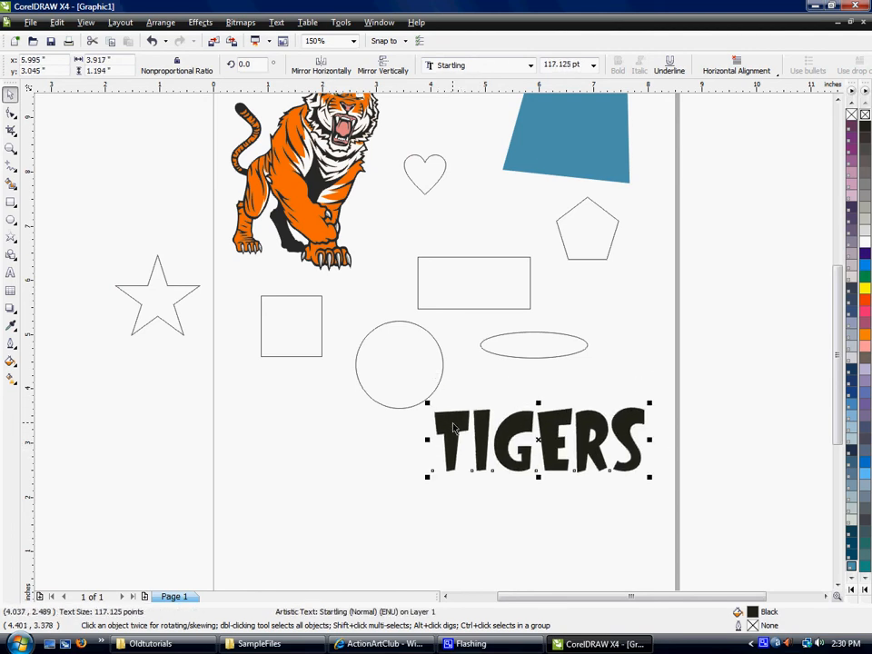
Rotate the TIGERS text counterclockwise by about 6.1 degrees and deselect it.
{"action": "left_click", "coordinate": [536, 436]}
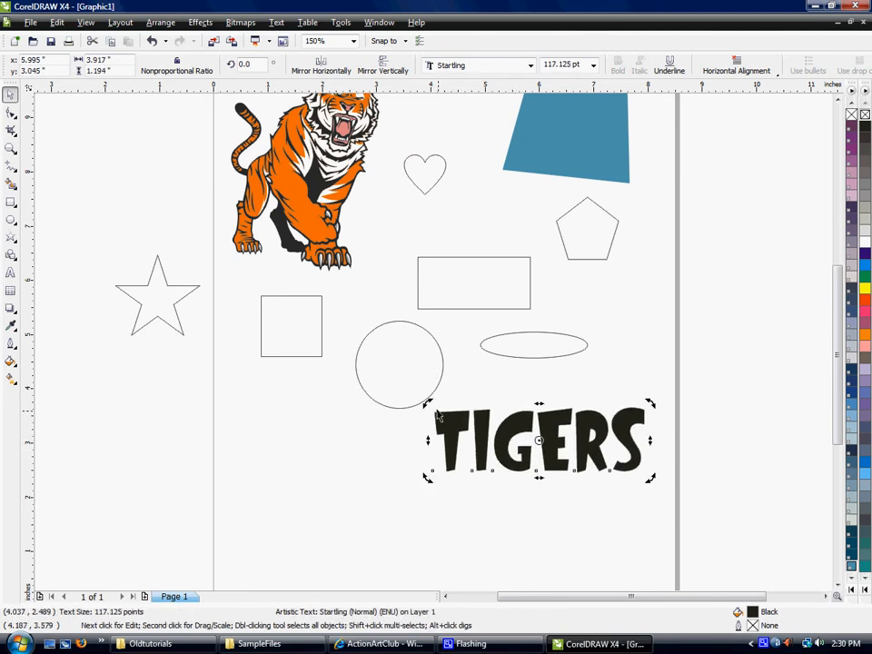
{"action": "left_click_drag", "start_coordinate": [428, 402], "coordinate": [413, 413]}
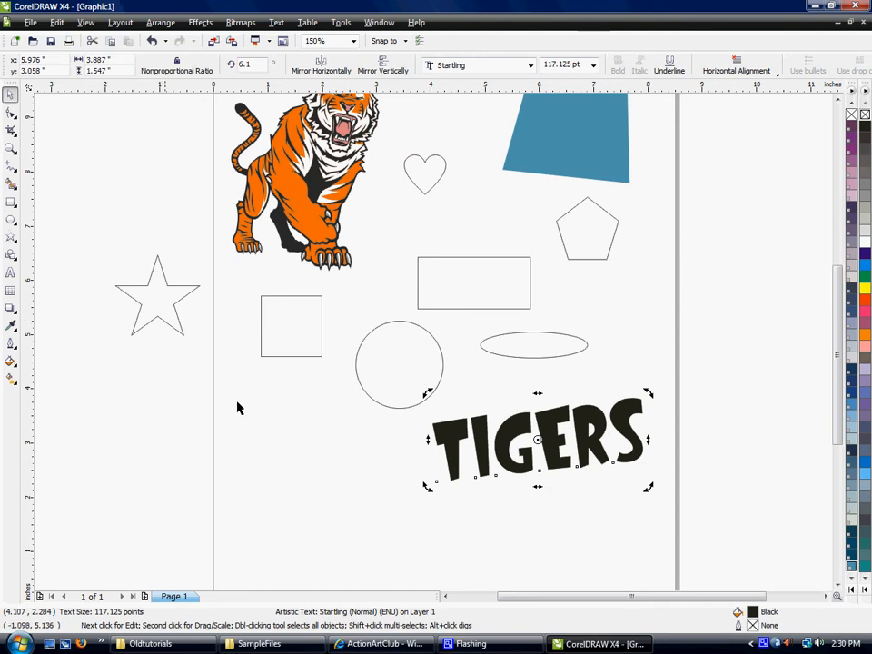
{"action": "left_click", "coordinate": [332, 429]}
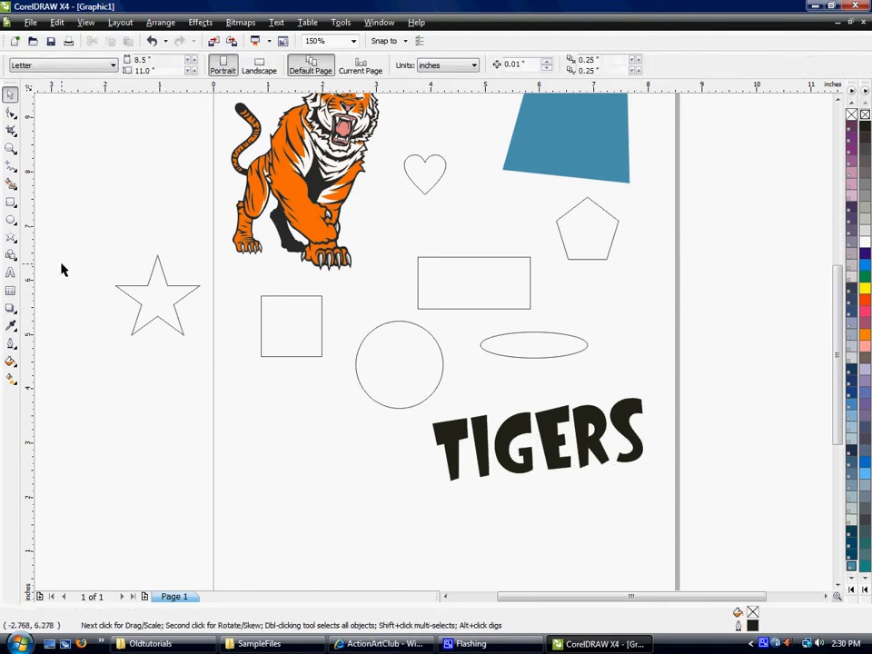
Apply a drop shadow to the TIGERS text with the Interactive Drop Shadow tool, extending toward the final S.
{"action": "left_click", "coordinate": [11, 311]}
{"action": "left_click", "coordinate": [11, 311]}
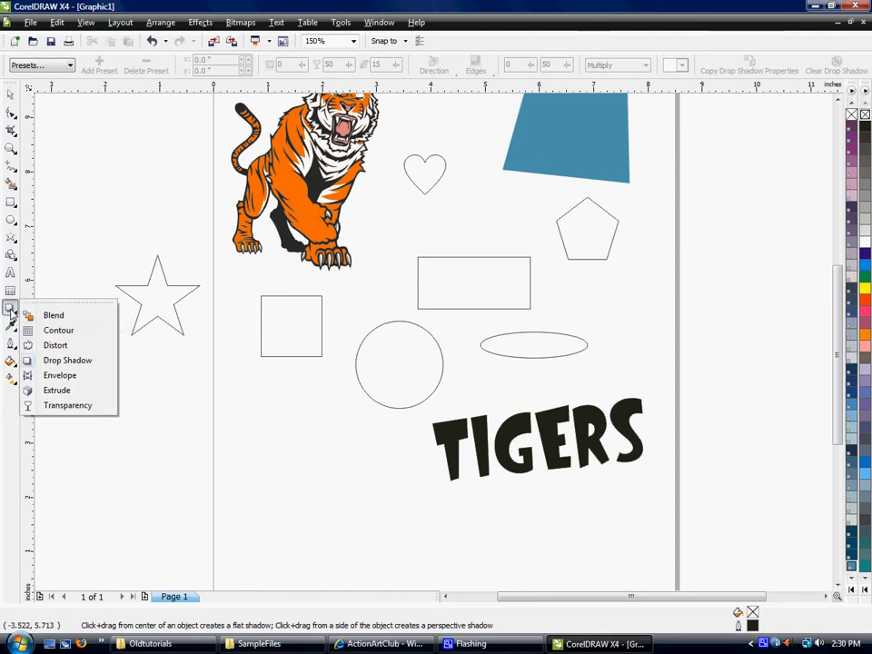
{"action": "left_click", "coordinate": [54, 361]}
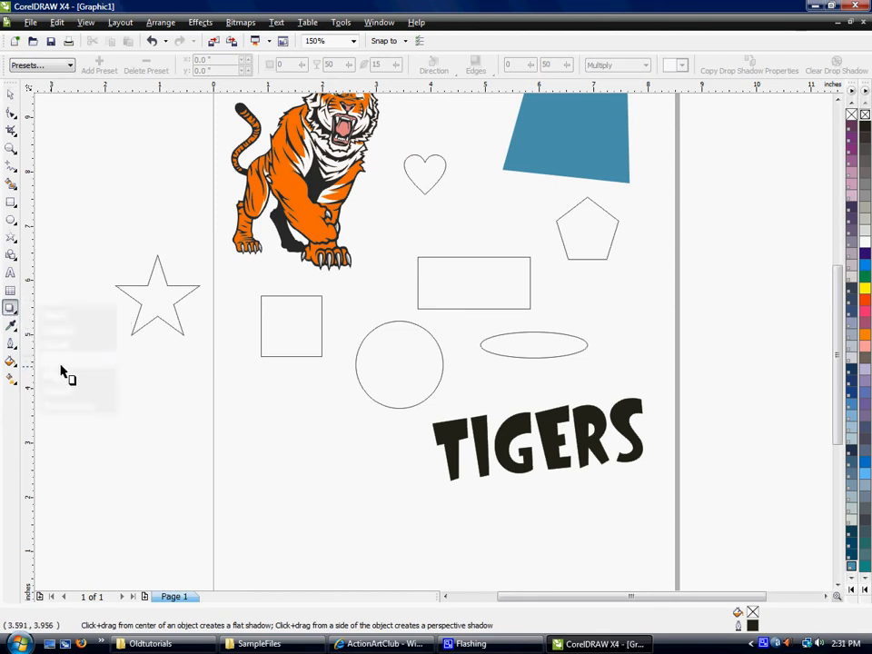
{"action": "left_click", "coordinate": [10, 310]}
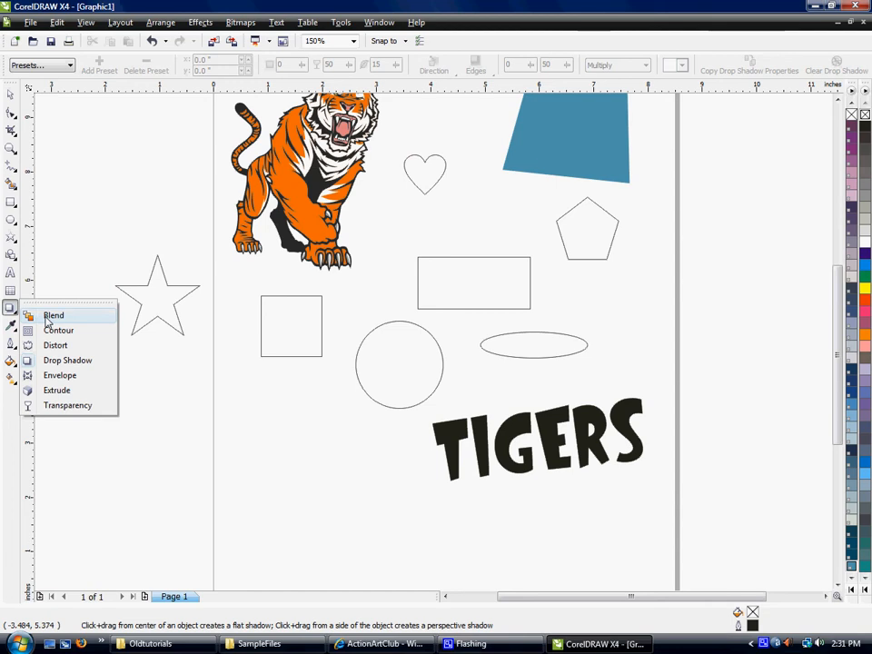
{"action": "left_click", "coordinate": [51, 317]}
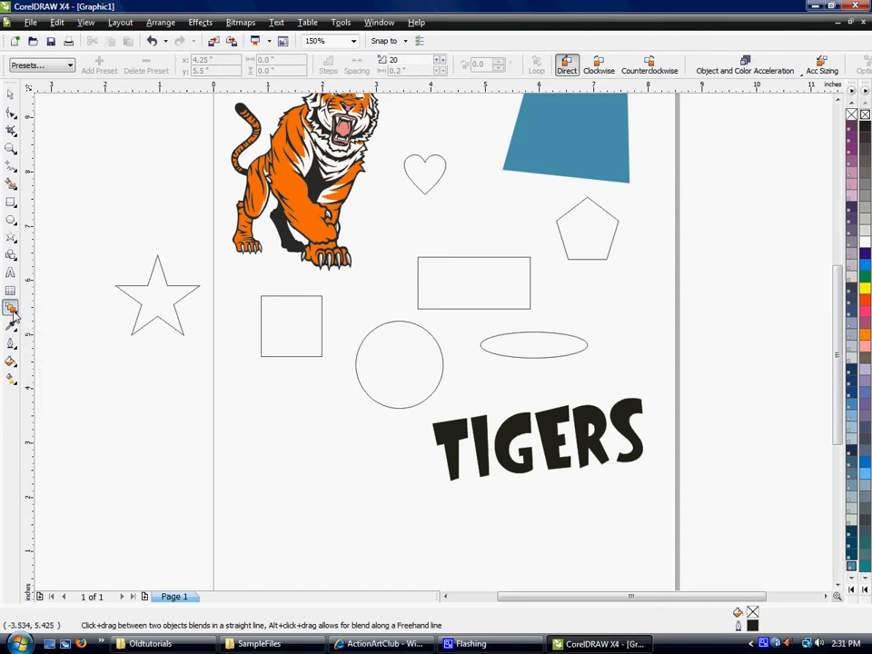
{"action": "left_click", "coordinate": [11, 312]}
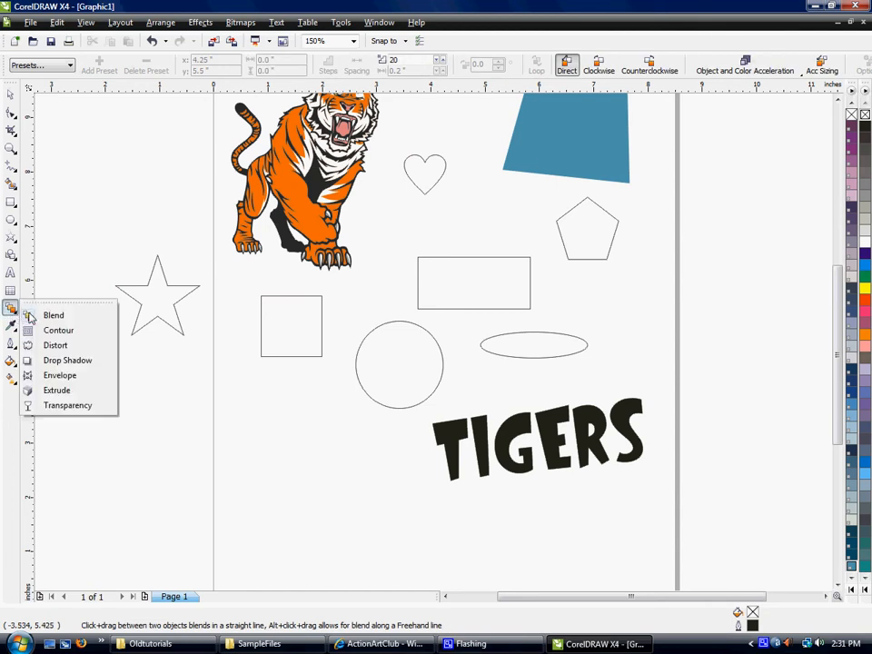
{"action": "left_click", "coordinate": [80, 361]}
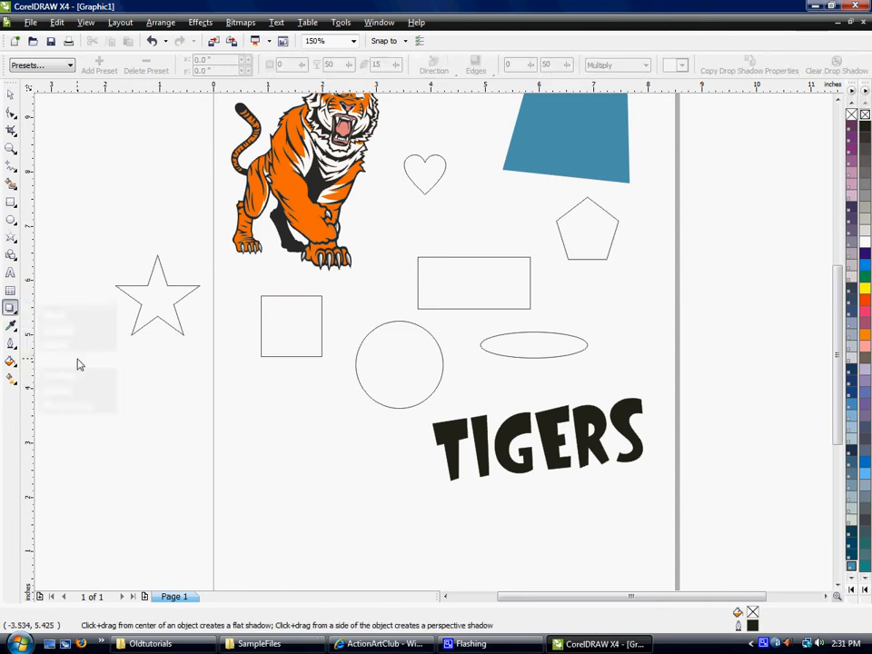
{"action": "left_click", "coordinate": [452, 448]}
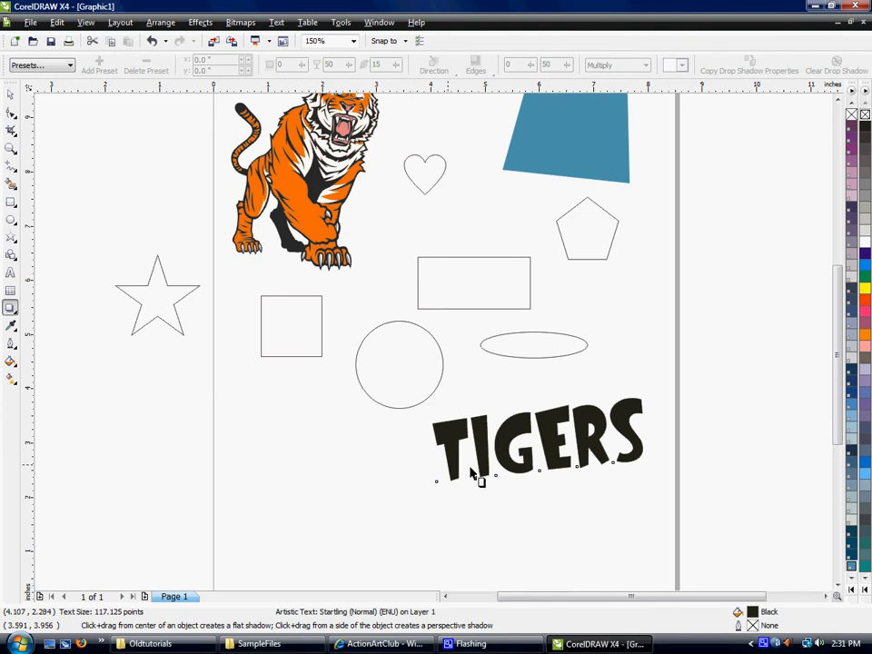
{"action": "left_click_drag", "start_coordinate": [490, 471], "coordinate": [650, 450]}
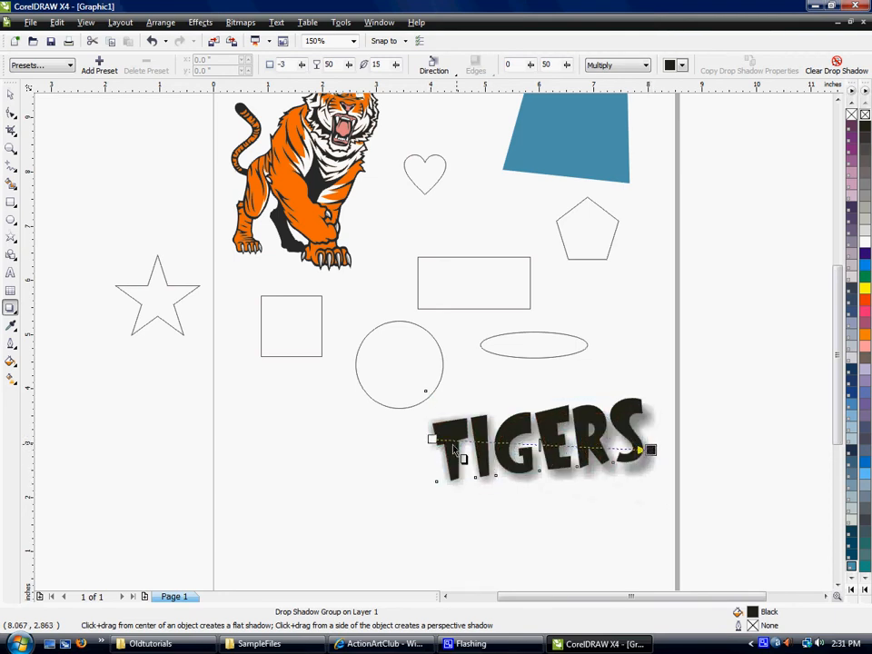
Make the TIGERS shadow flat from the text's centre, offset about 0.22 in rightward and 0.07 in downward.
{"action": "left_click_drag", "start_coordinate": [433, 440], "coordinate": [489, 467]}
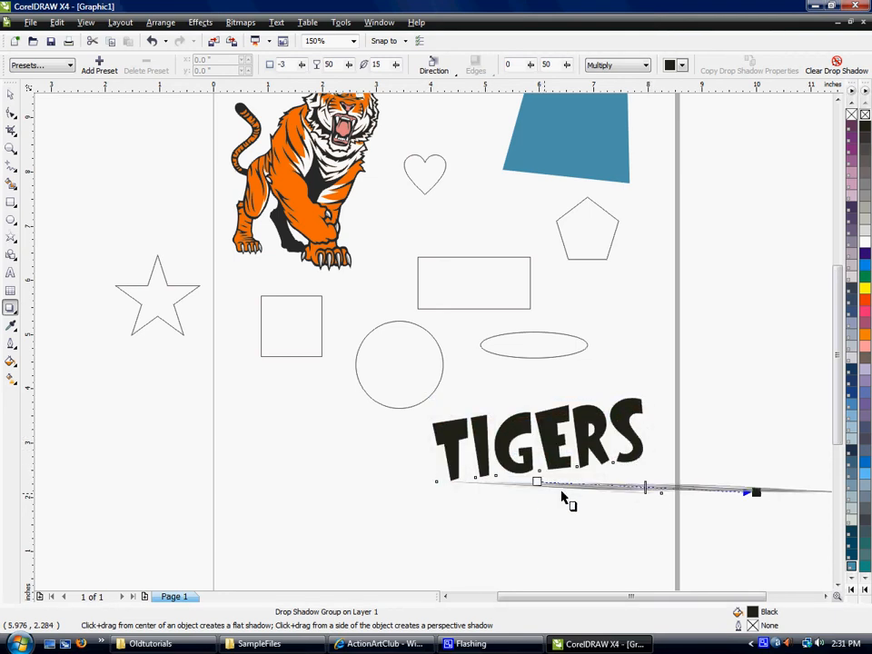
{"action": "left_click_drag", "start_coordinate": [544, 490], "coordinate": [537, 442]}
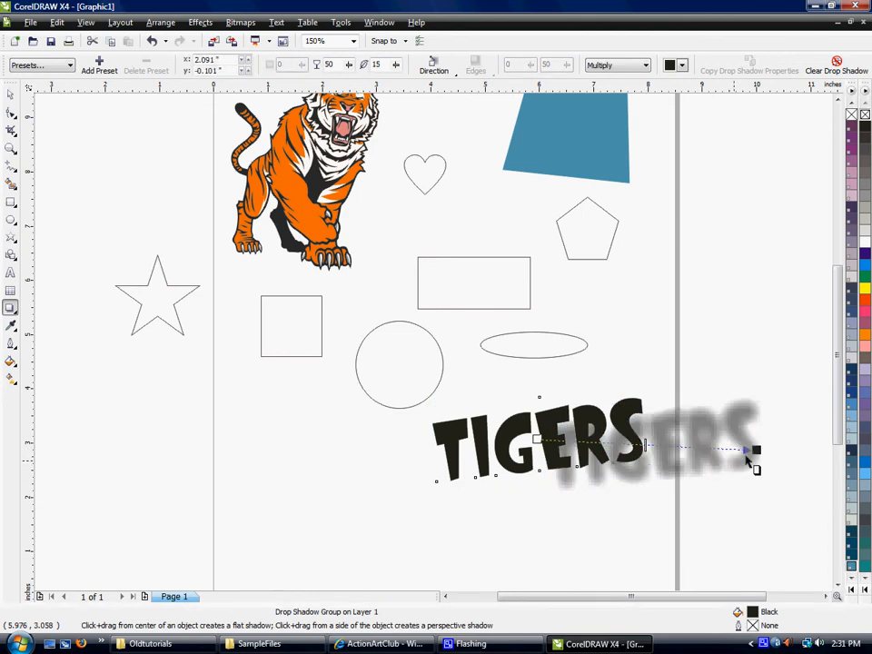
{"action": "left_click_drag", "start_coordinate": [752, 449], "coordinate": [654, 476]}
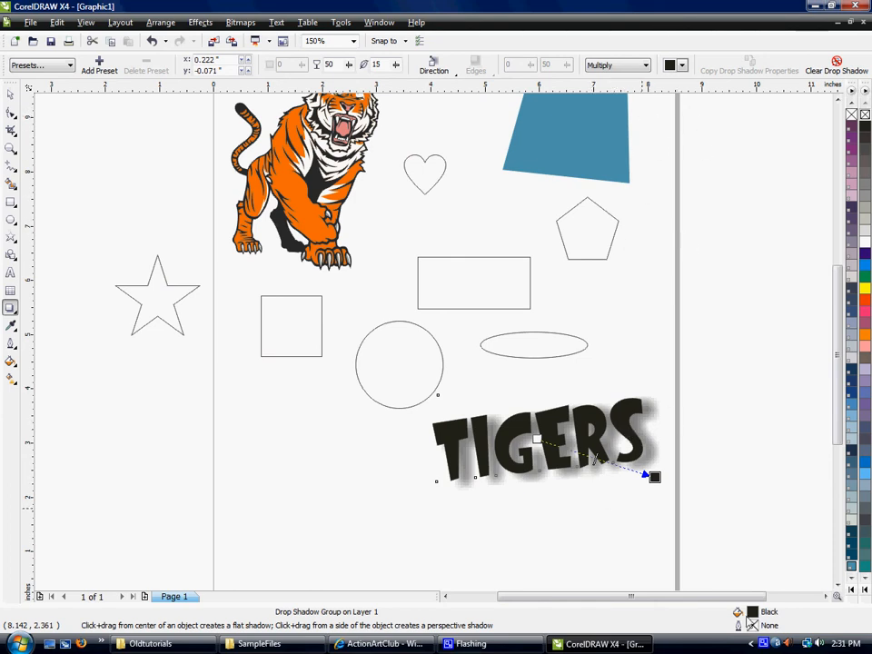
Fill the TIGERS text with PANTONE Process Black from the expanded Pantone colour palette.
{"action": "left_click", "coordinate": [852, 591]}
{"action": "left_click", "coordinate": [851, 590]}
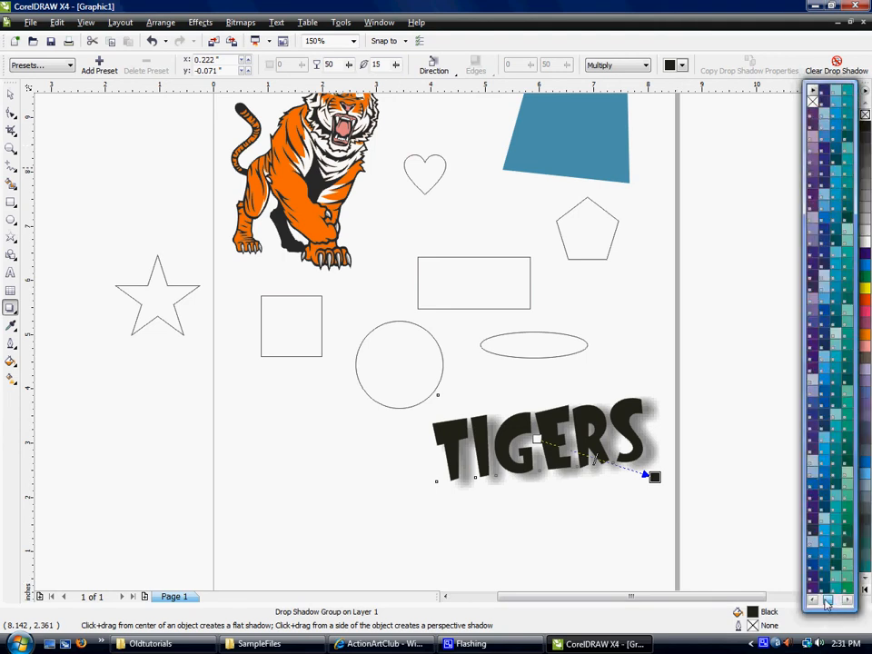
{"action": "left_click", "coordinate": [813, 149]}
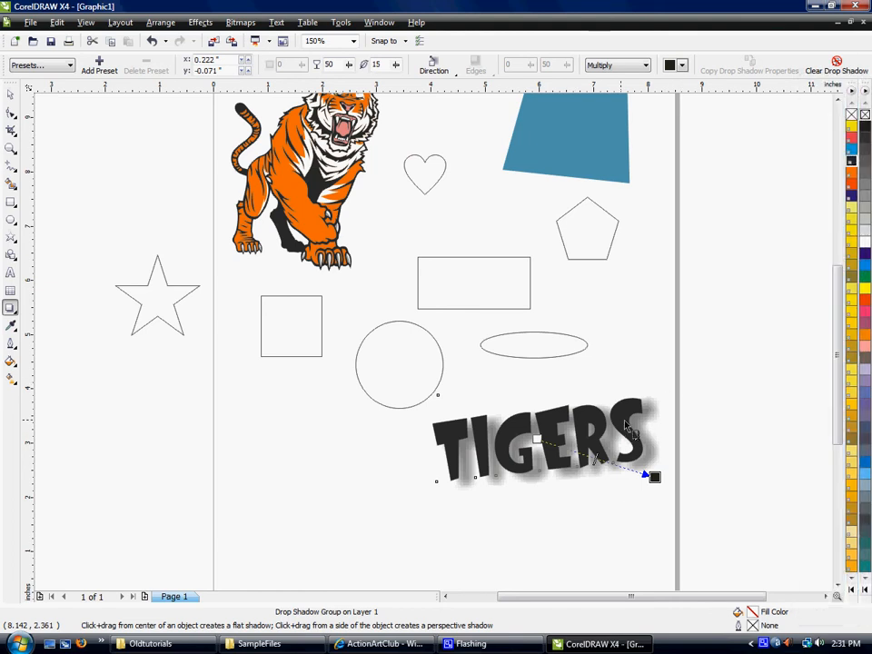
Set the TIGERS drop shadow's colour to PANTONE Process Black CV, and deselect the text.
{"action": "left_click", "coordinate": [686, 66]}
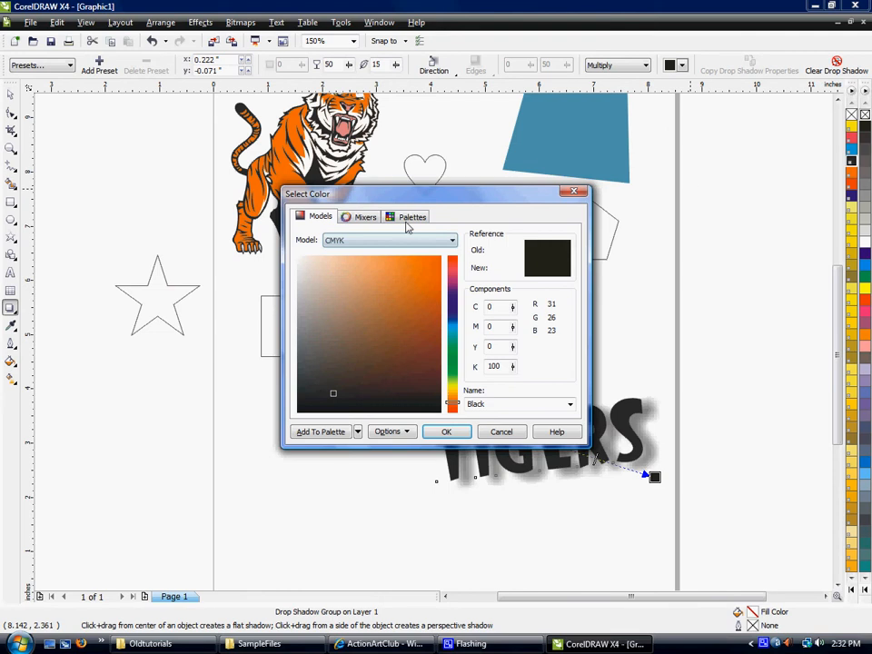
{"action": "left_click", "coordinate": [406, 218]}
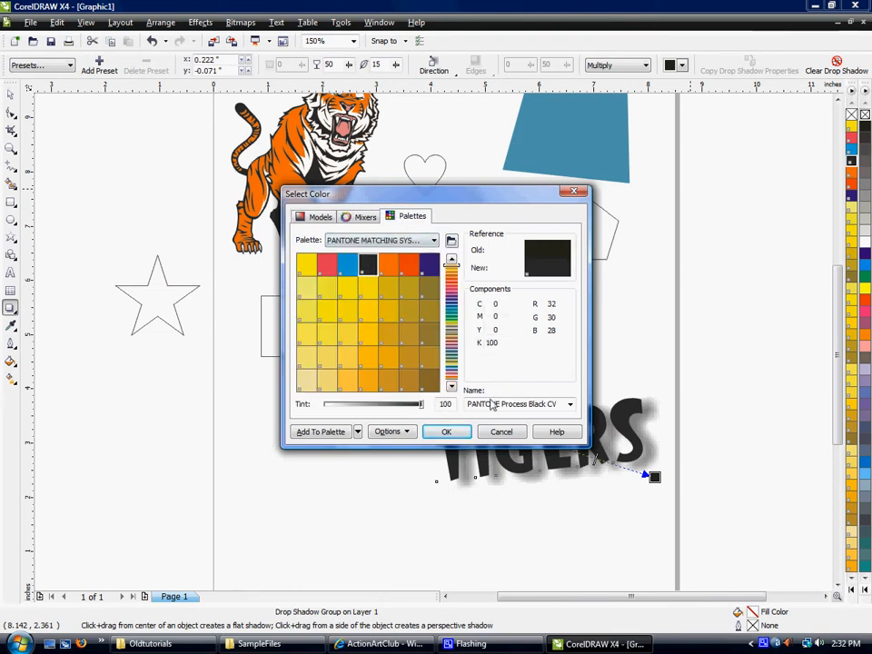
{"action": "left_click", "coordinate": [446, 432]}
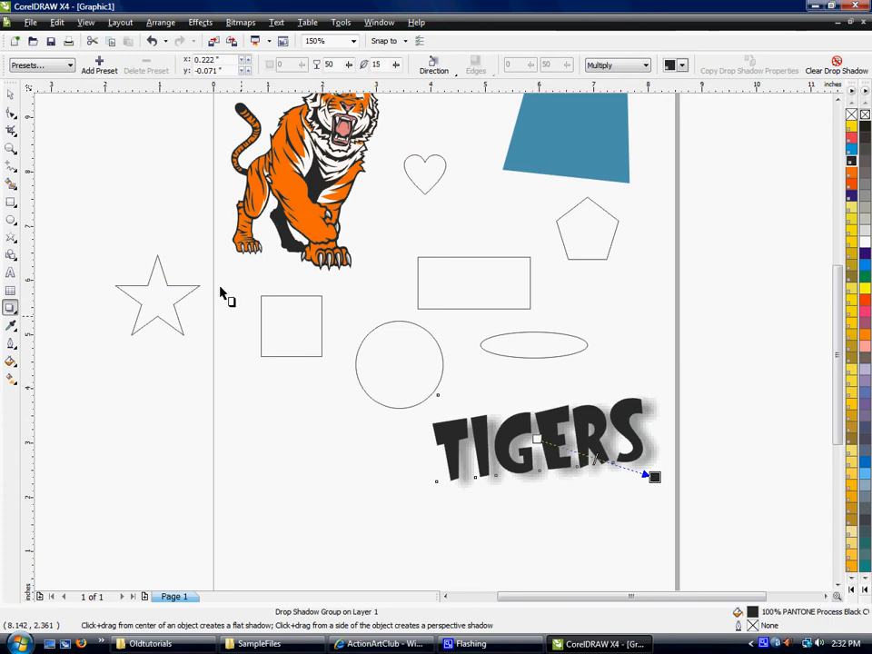
{"action": "left_click", "coordinate": [11, 96]}
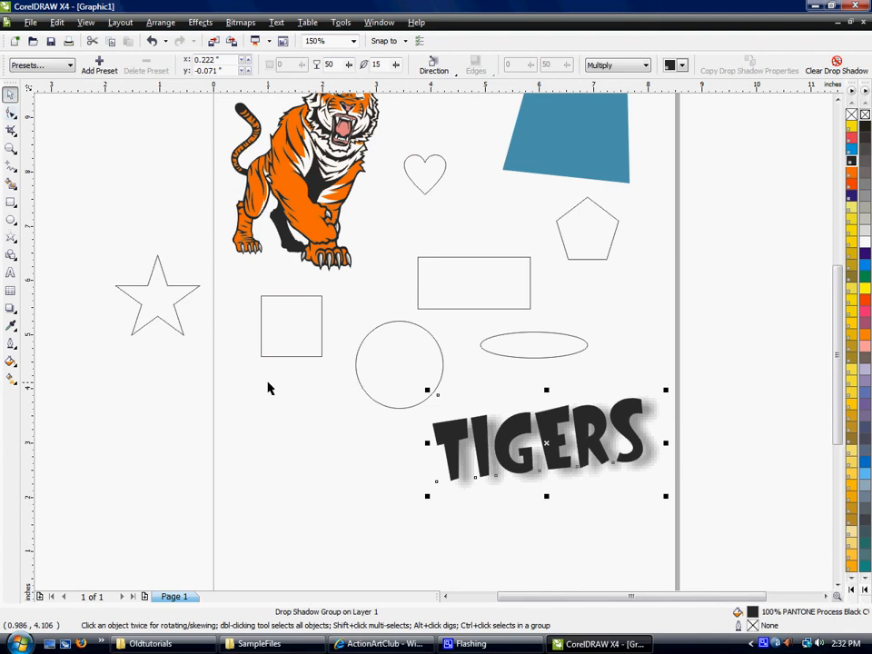
{"action": "left_click", "coordinate": [272, 437]}
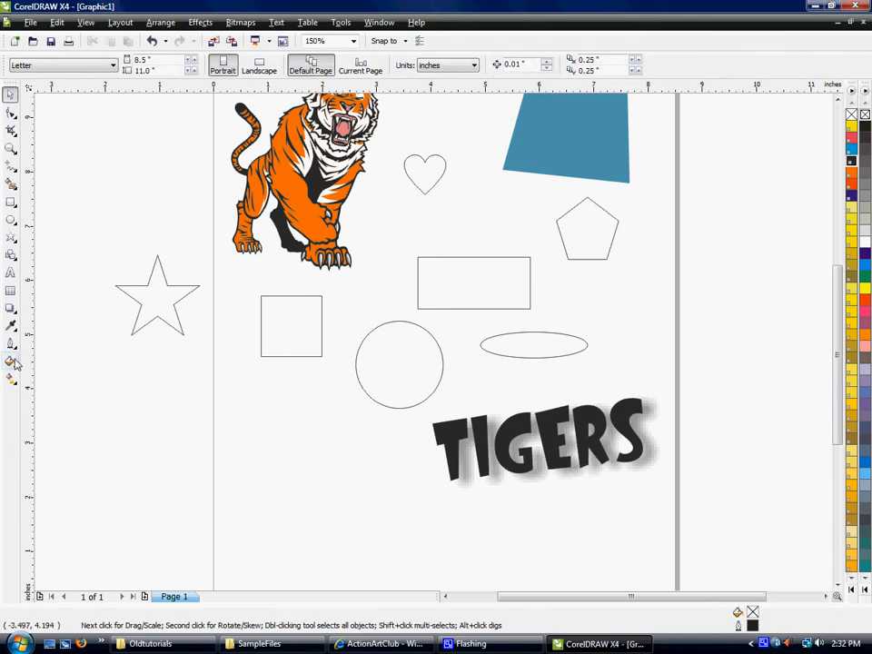
{"action": "left_click", "coordinate": [12, 310]}
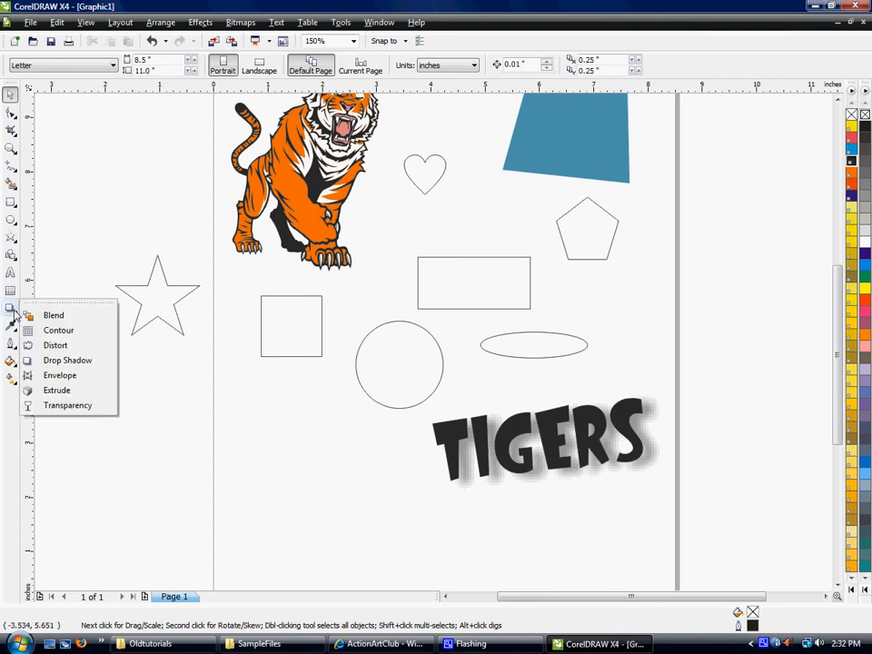
{"action": "left_click", "coordinate": [60, 375]}
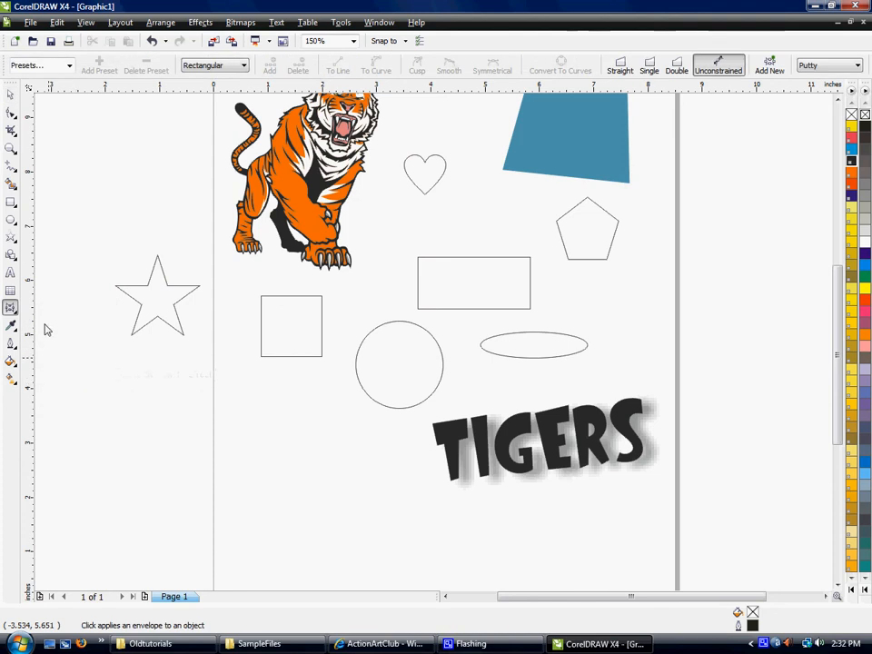
{"action": "left_click", "coordinate": [10, 94]}
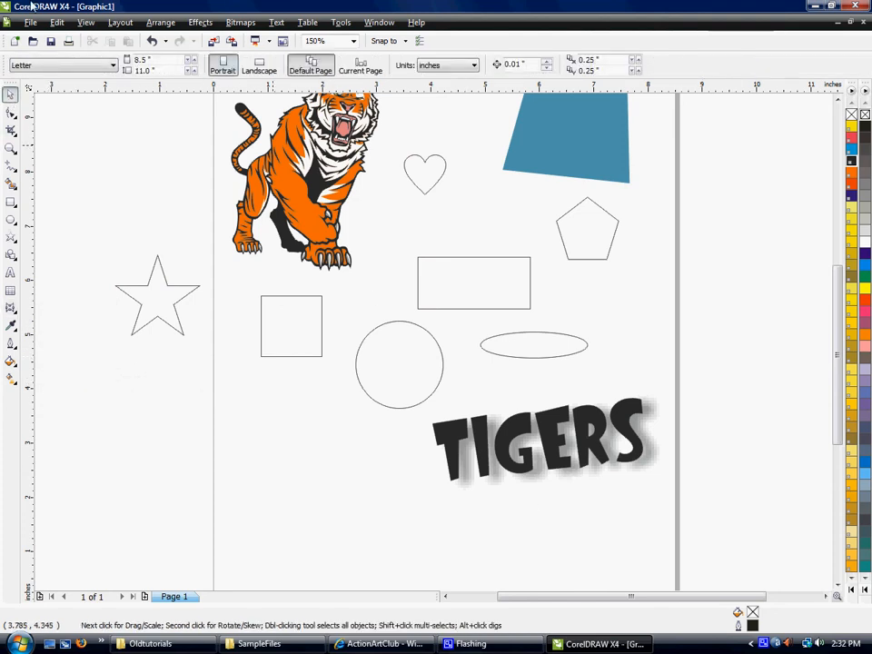
Undo the recolouring, drop shadow and rotation of the TIGERS text, and deselect it.
{"action": "left_click", "coordinate": [56, 22]}
{"action": "left_click", "coordinate": [73, 35]}
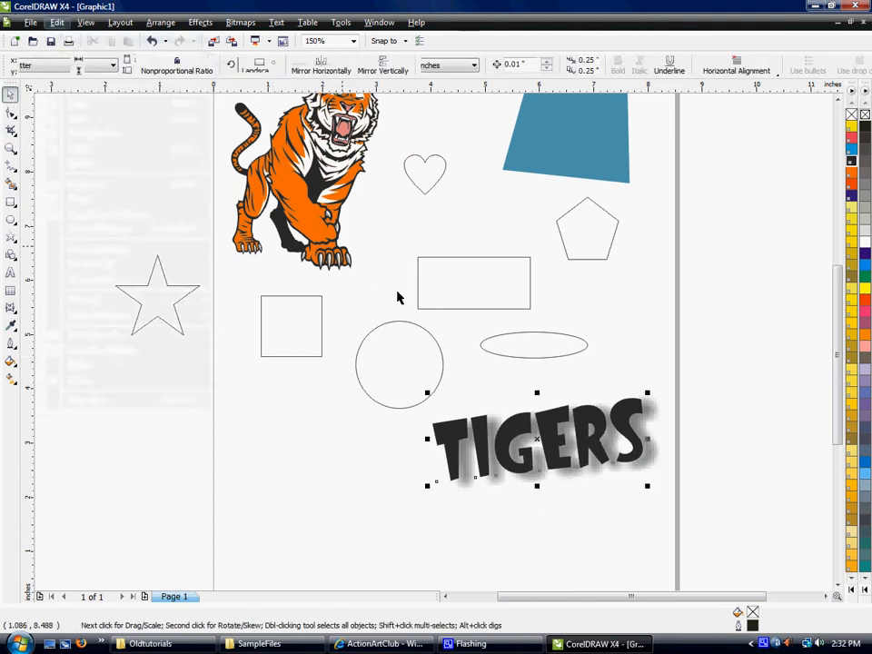
{"action": "key", "text": "ctrl+z"}
{"action": "key", "text": "ctrl+z"}
{"action": "key", "text": "ctrl+z"}
{"action": "key", "text": "ctrl+z"}
{"action": "key", "text": "ctrl+z"}
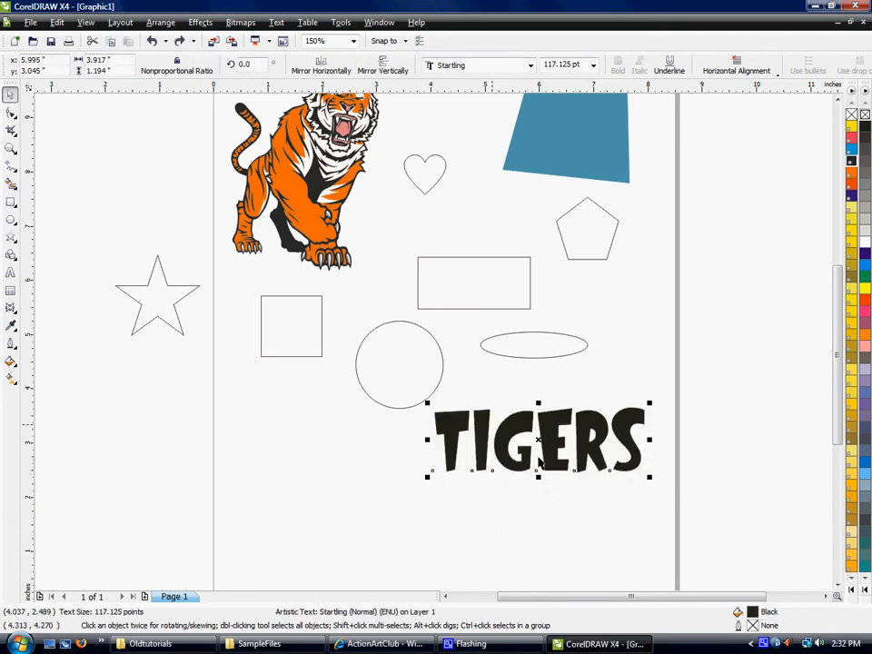
{"action": "left_click", "coordinate": [491, 400]}
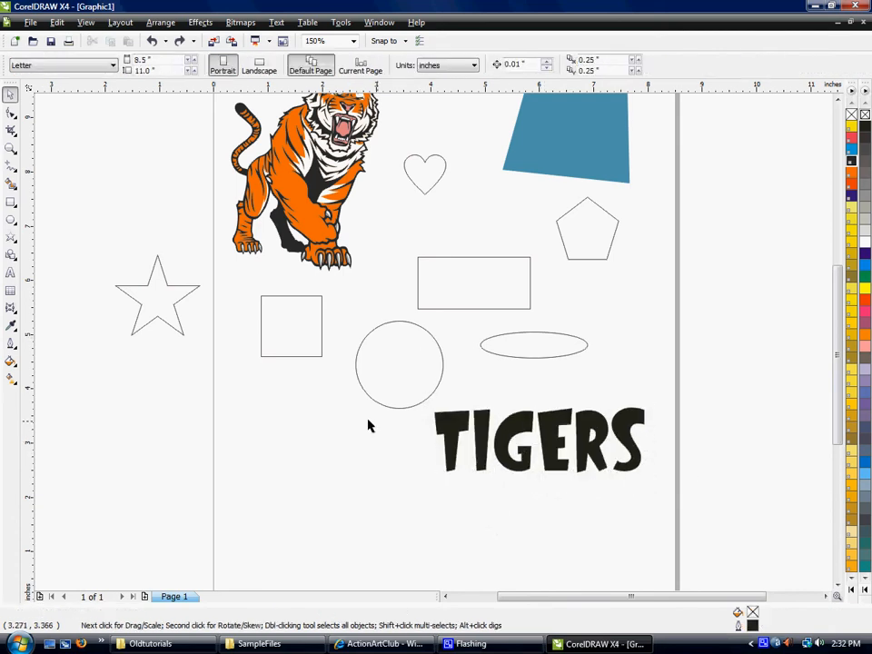
Start an envelope on the TIGERS text with the Interactive Envelope tool and set it to Single Arc mode.
{"action": "left_click", "coordinate": [10, 309]}
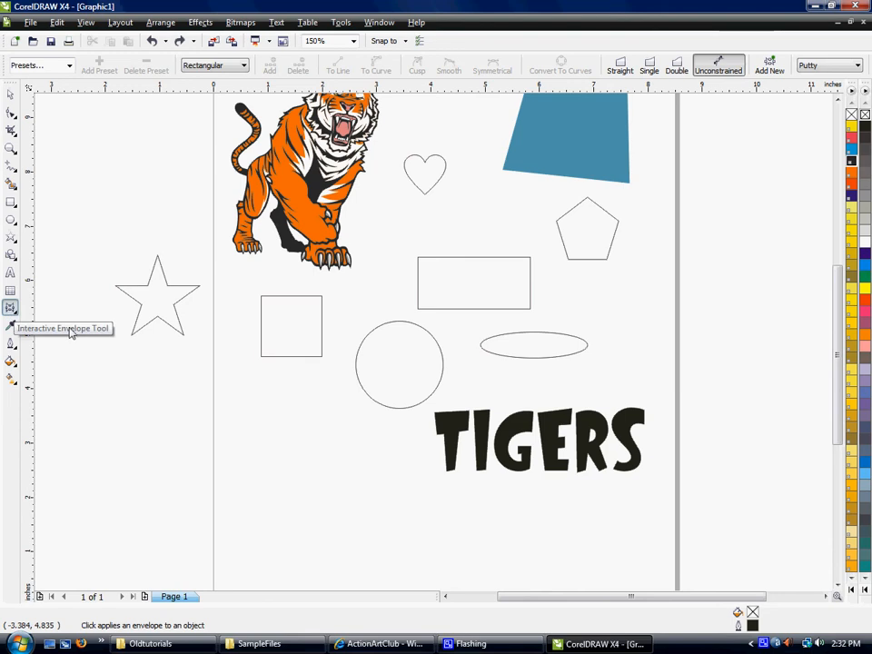
{"action": "left_click", "coordinate": [502, 447]}
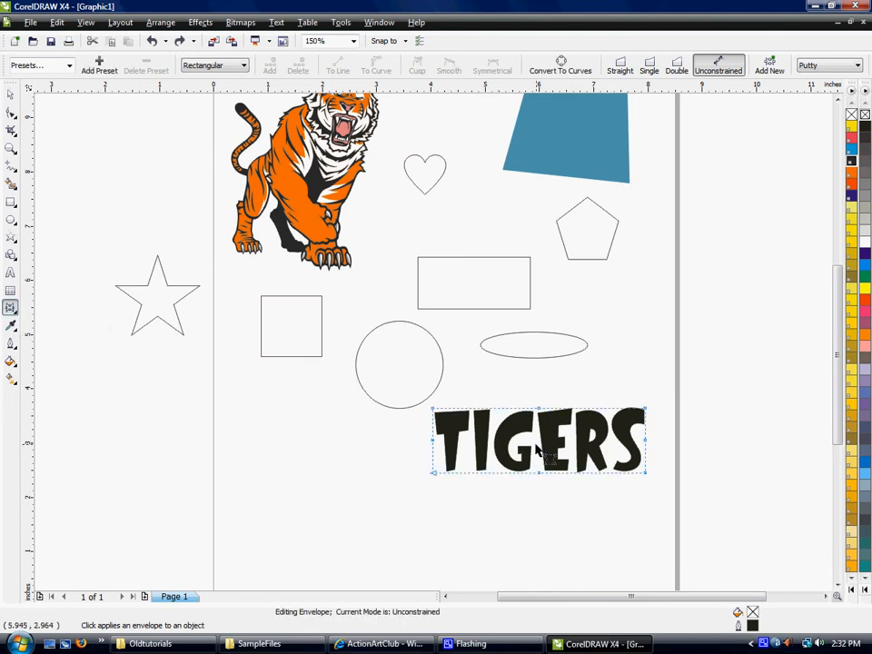
{"action": "scroll", "coordinate": [545, 459], "scroll_direction": "up", "scroll_amount": 1}
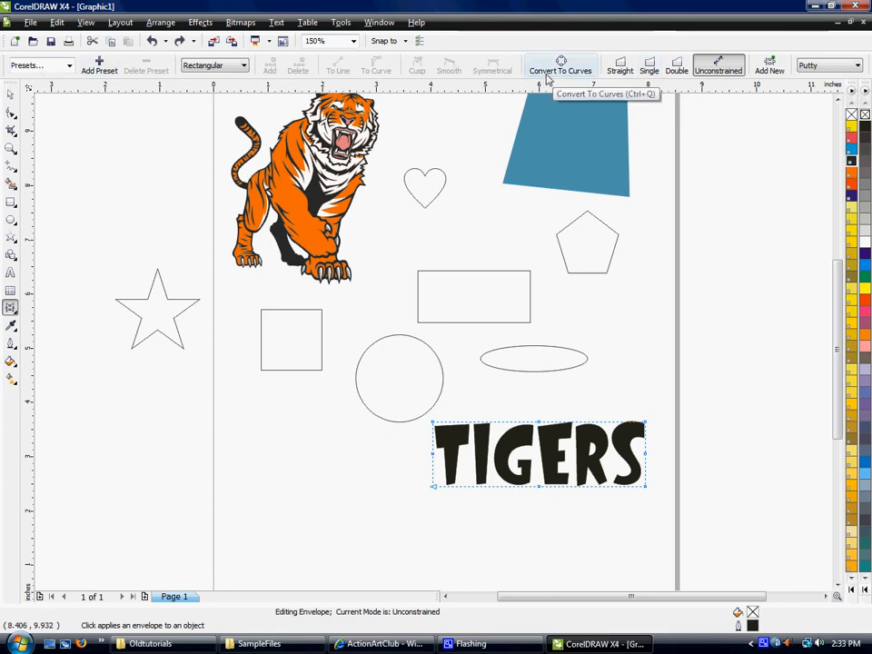
{"action": "left_click", "coordinate": [651, 69]}
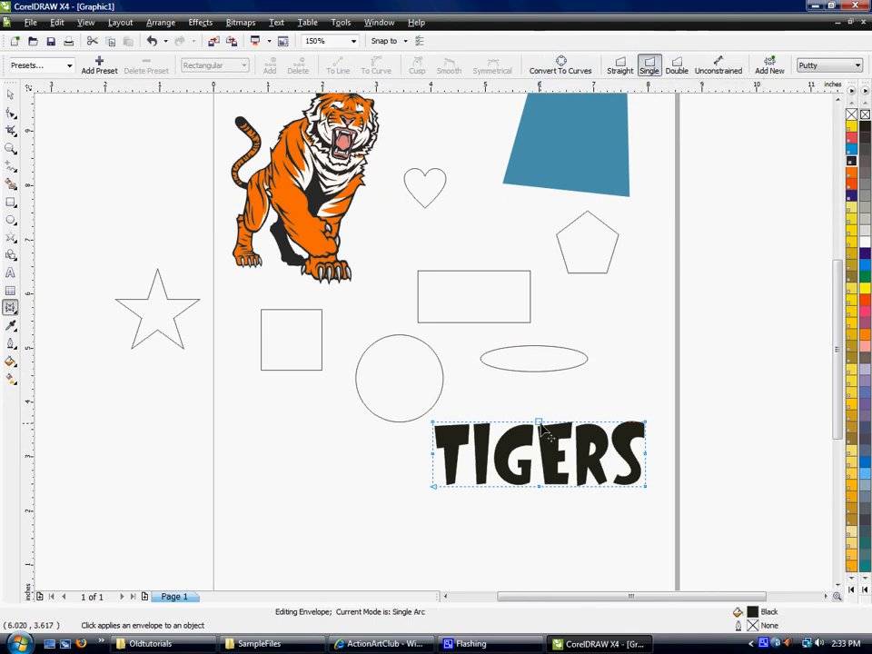
Try arching the top and bottom edges of the TIGERS envelope upward in Single Arc mode, and undo the arcs.
{"action": "left_click_drag", "start_coordinate": [539, 423], "coordinate": [545, 397]}
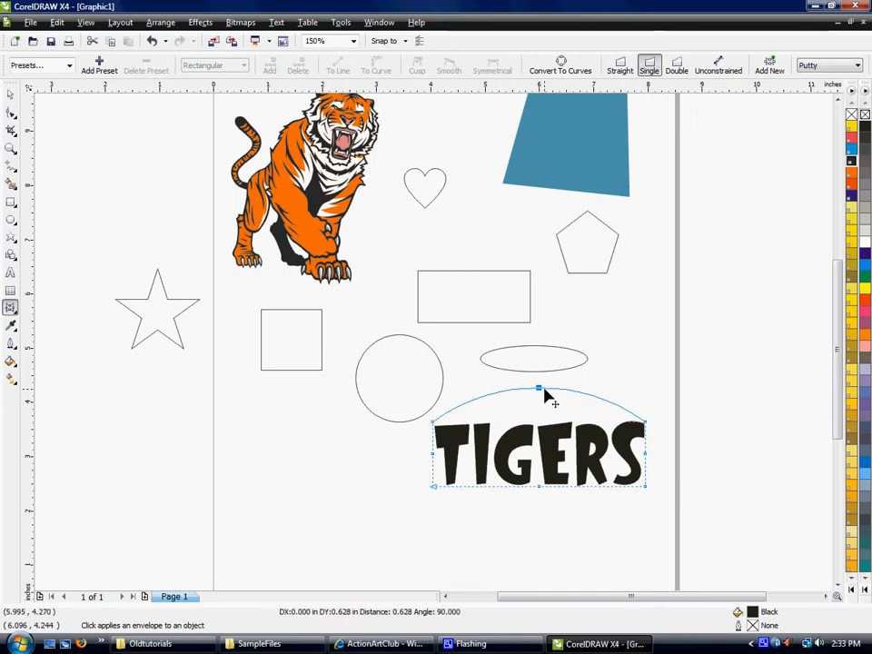
{"action": "mouse_move", "coordinate": [539, 486]}
{"action": "left_mouse_down"}
{"action": "mouse_move", "coordinate": [545, 495]}
{"action": "mouse_move", "coordinate": [542, 465]}
{"action": "left_mouse_up"}
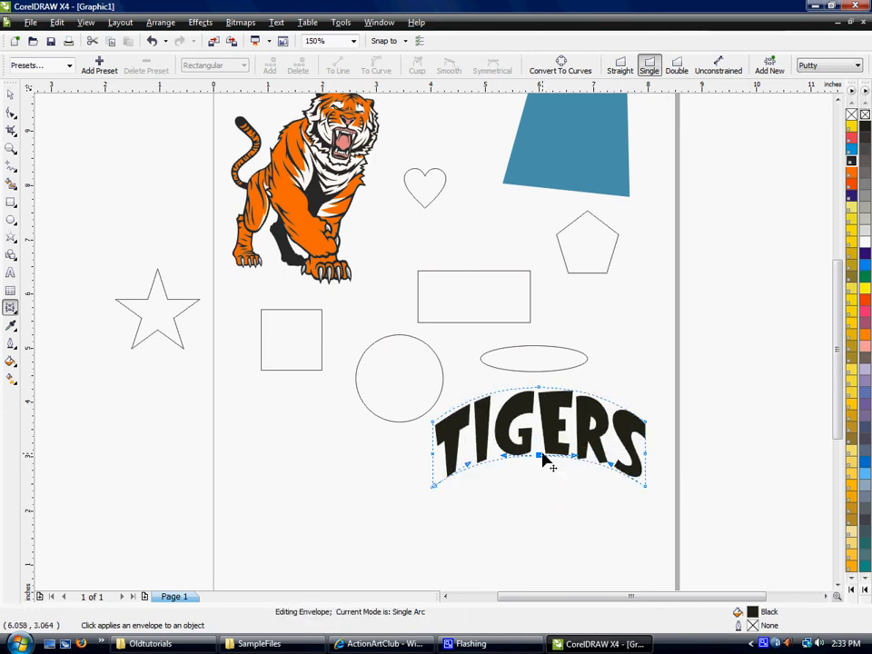
{"action": "key", "text": "ctrl+z"}
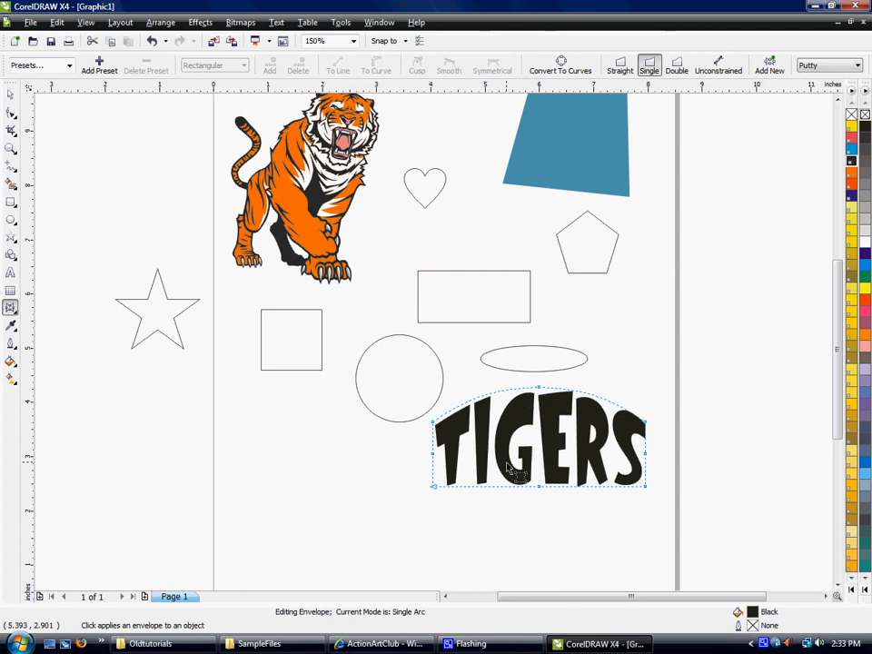
{"action": "key", "text": "ctrl+z"}
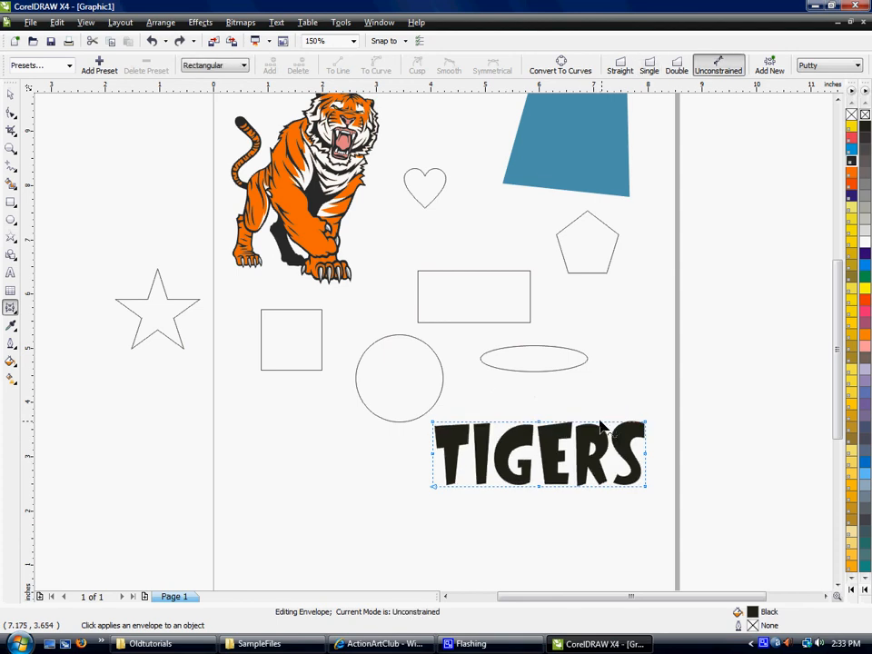
{"action": "key", "text": "ctrl+shift+z"}
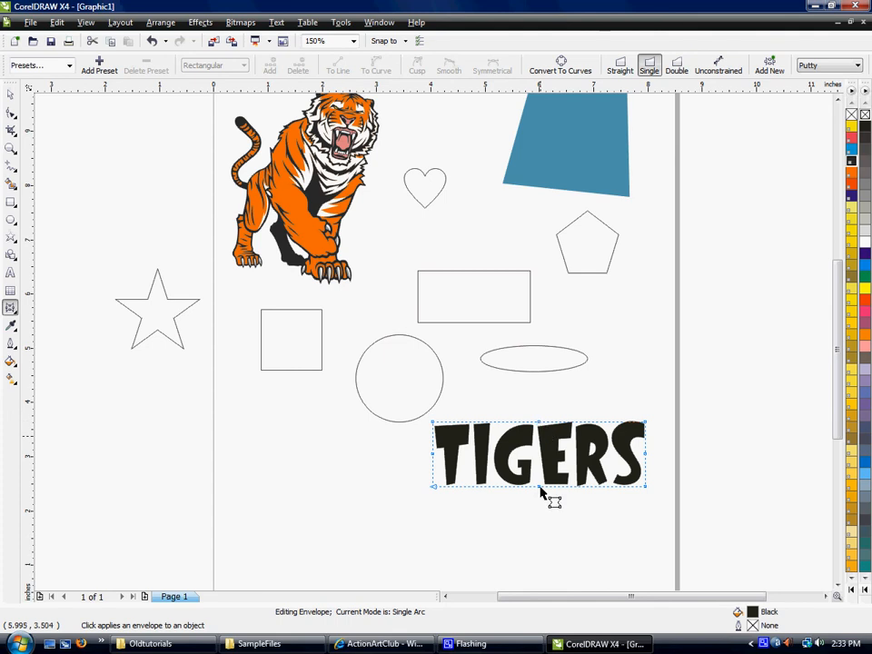
{"action": "left_click_drag", "start_coordinate": [540, 425], "coordinate": [543, 400]}
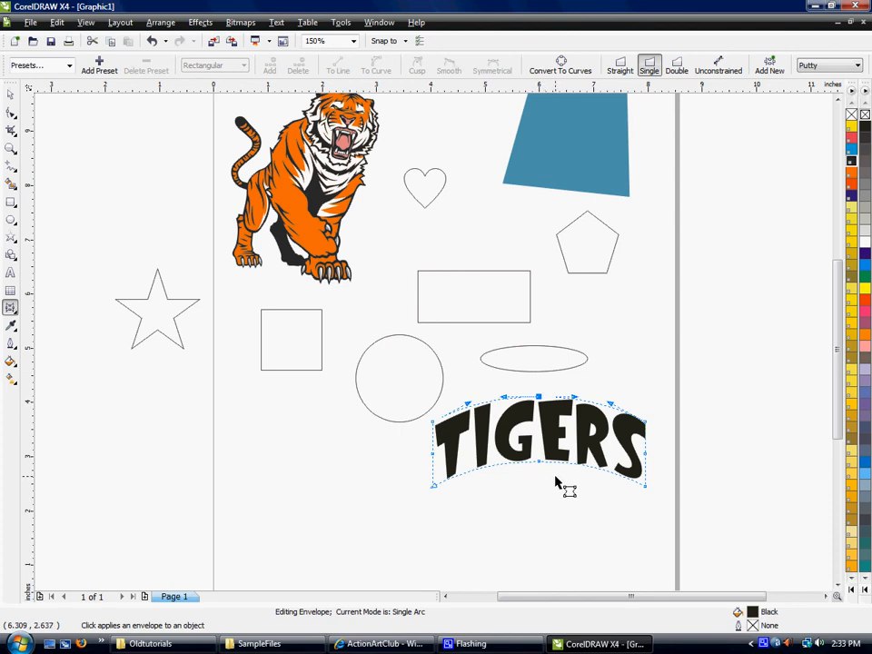
{"action": "key", "text": "ctrl+z"}
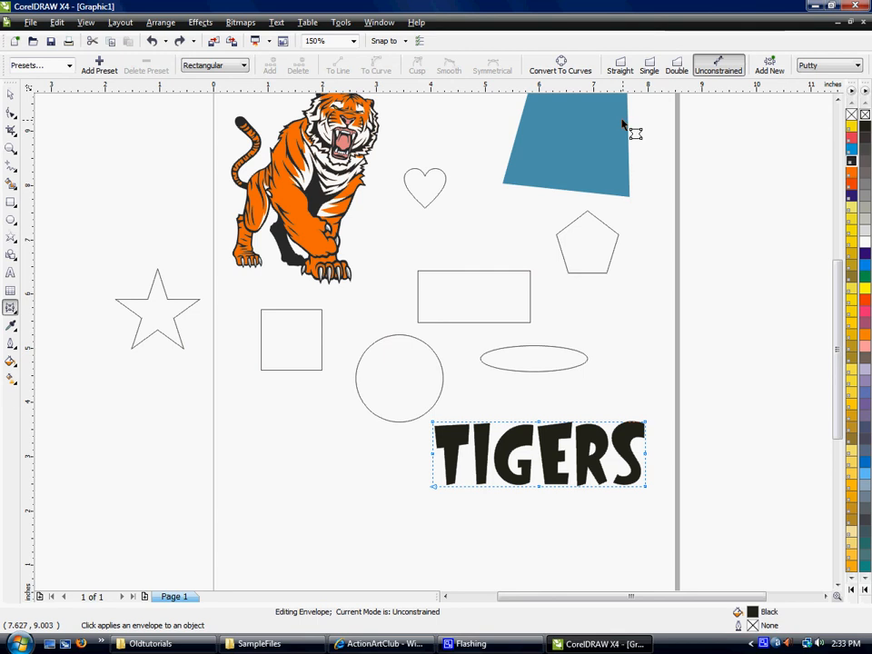
In Straight Line envelope mode, slant the TIGERS text by raising both right-hand corners and lowering the lower-left corner slightly.
{"action": "left_click", "coordinate": [621, 69]}
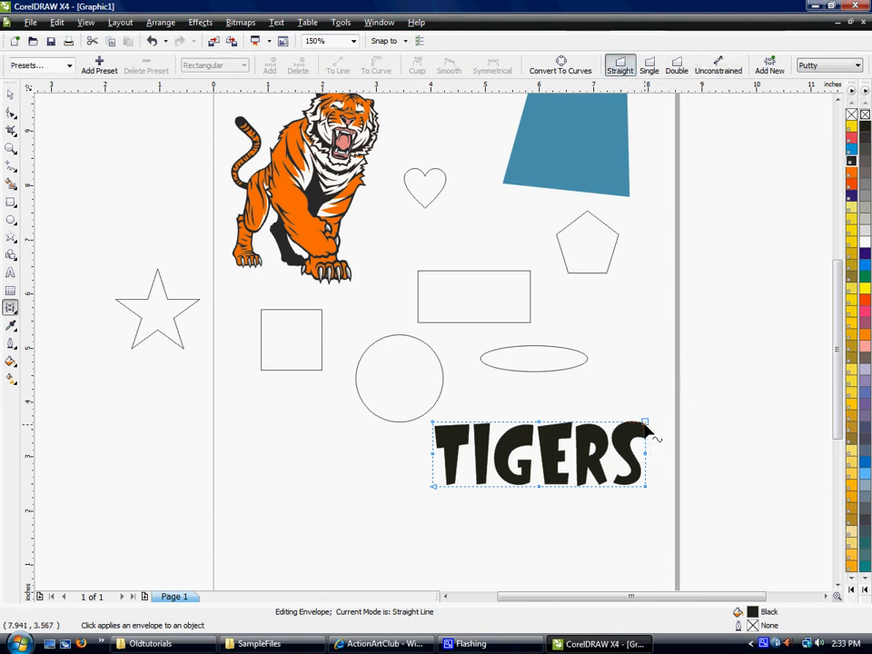
{"action": "left_click", "coordinate": [646, 393]}
{"action": "left_click_drag", "start_coordinate": [645, 420], "coordinate": [646, 368]}
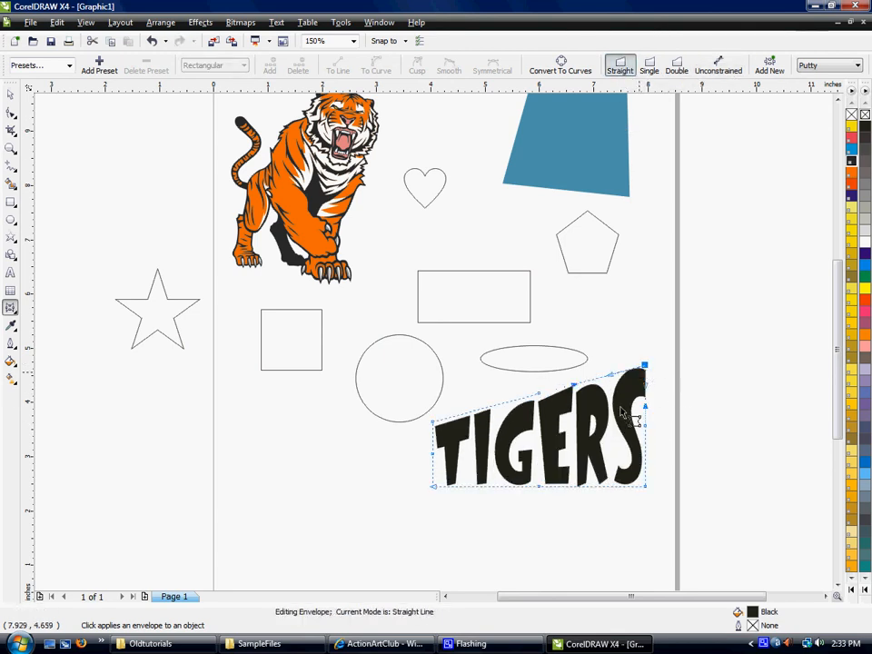
{"action": "left_click_drag", "start_coordinate": [644, 490], "coordinate": [645, 453]}
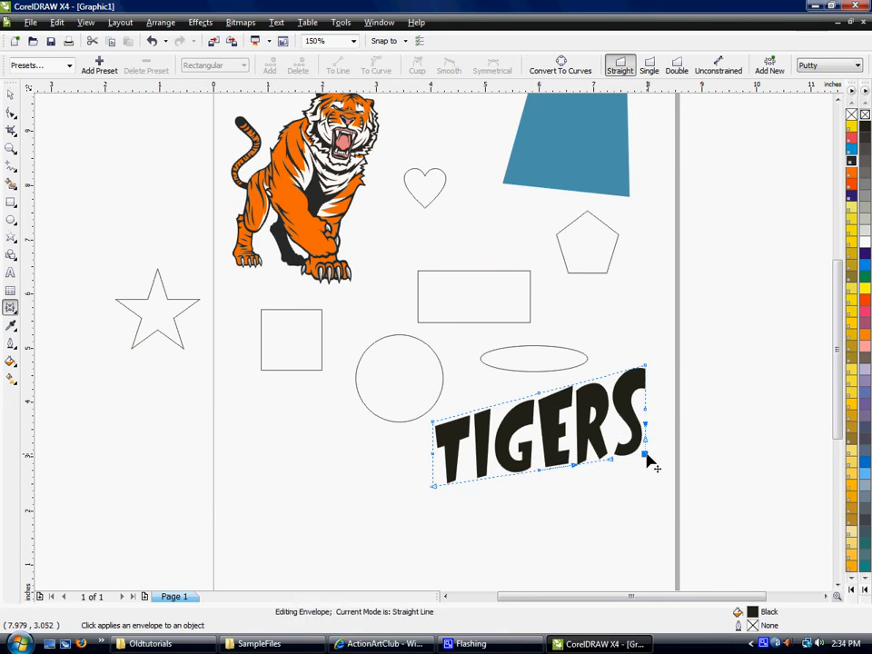
{"action": "left_click_drag", "start_coordinate": [436, 493], "coordinate": [434, 499]}
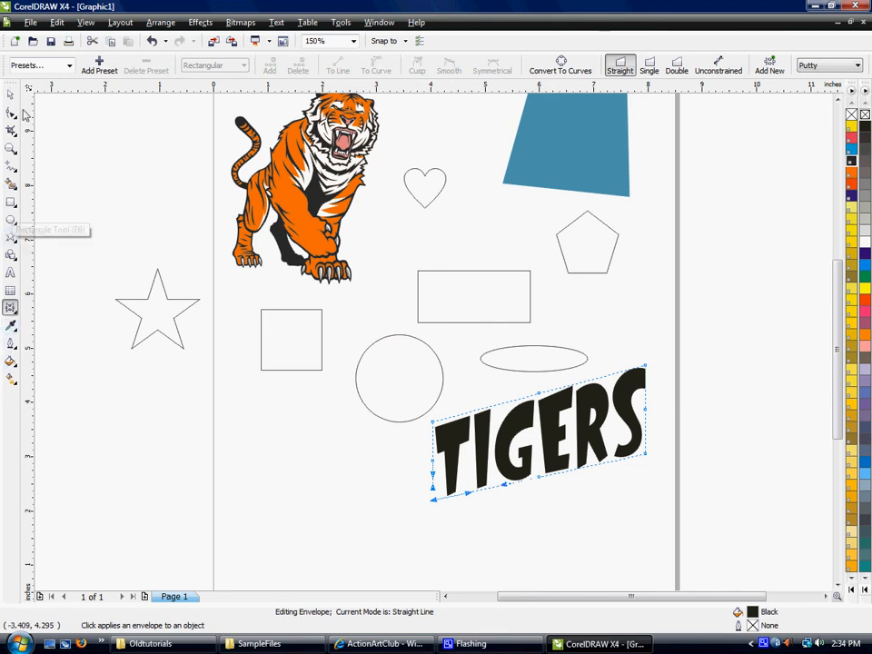
Sample the blue of the four-sided shape with the Eyedropper and apply it to the tiger's orange areas with the Paintbucket.
{"action": "left_click", "coordinate": [10, 326]}
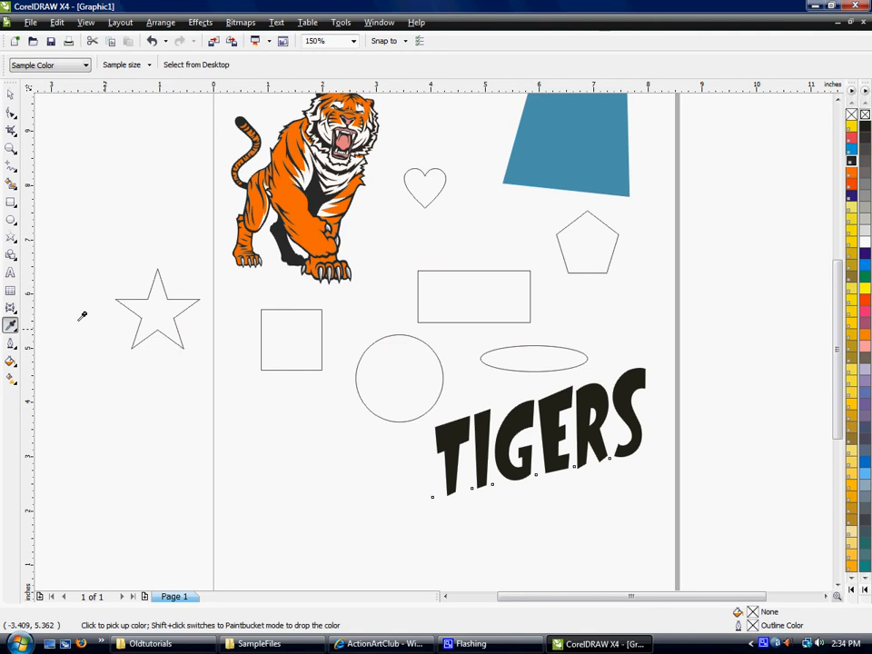
{"action": "left_click", "coordinate": [10, 326]}
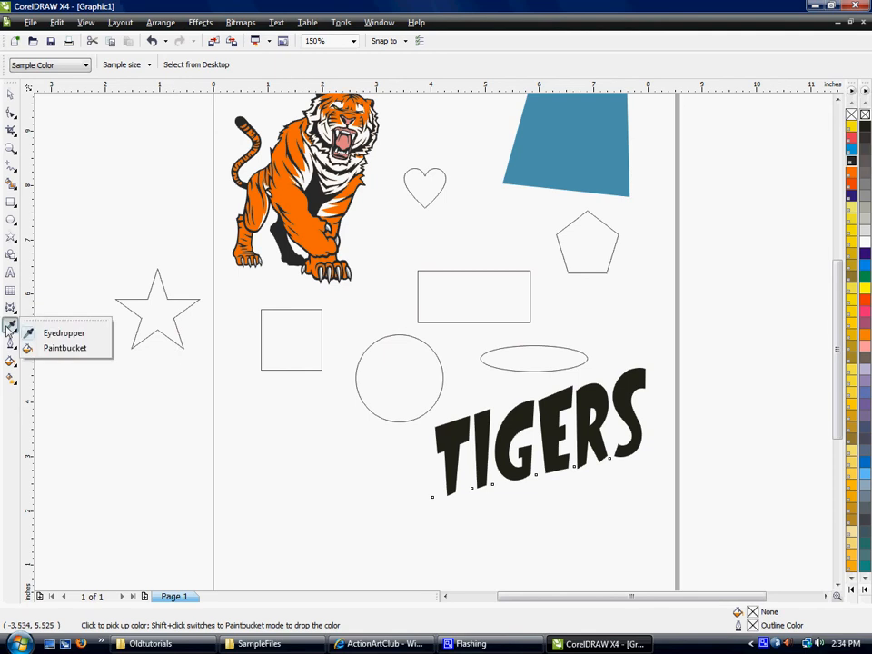
{"action": "left_click", "coordinate": [10, 327]}
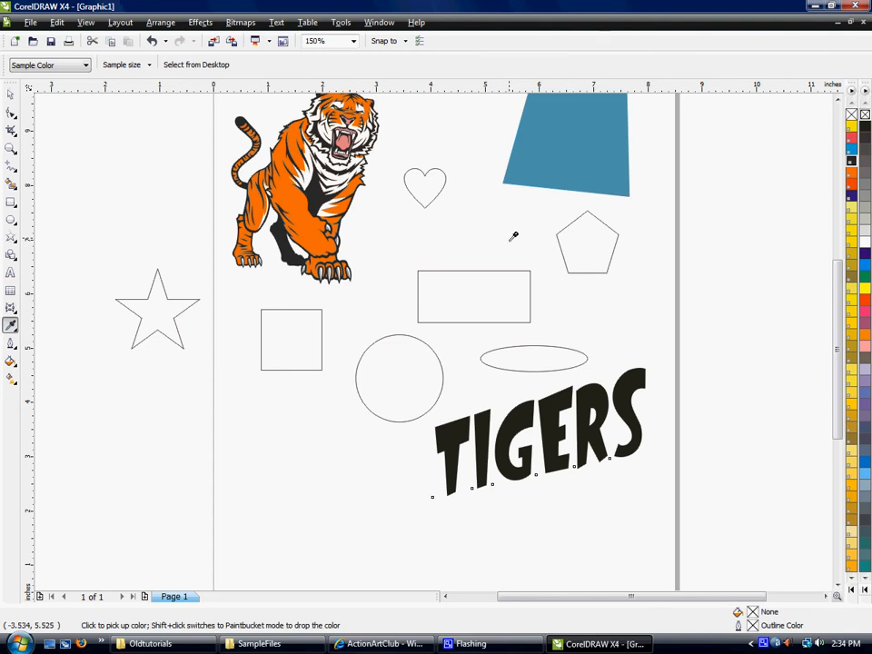
{"action": "left_click", "coordinate": [535, 164]}
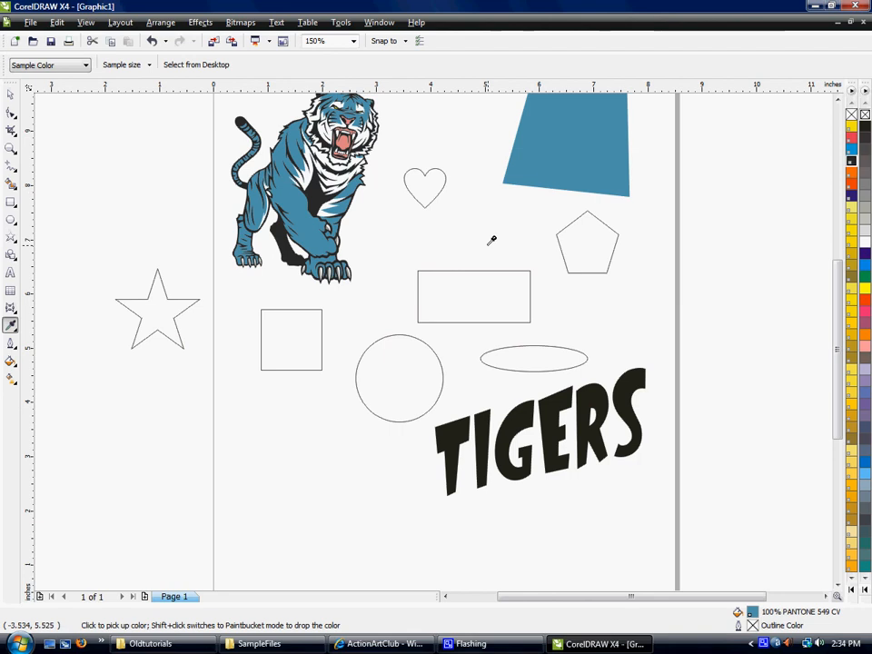
Move the TIGERS text so that it is centred at about x 4.09 and y 2.82 inches.
{"action": "left_click", "coordinate": [11, 344]}
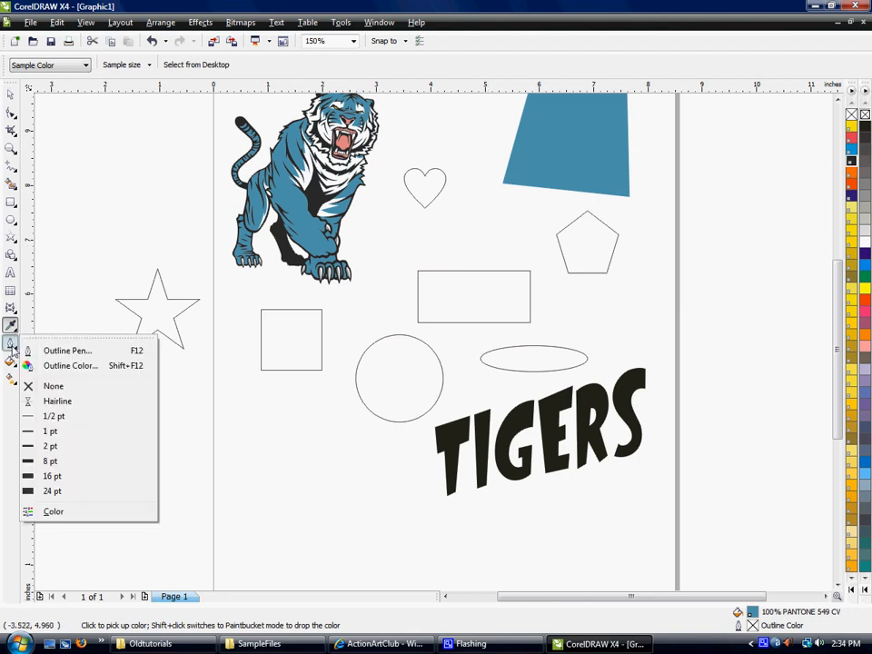
{"action": "left_click", "coordinate": [11, 346]}
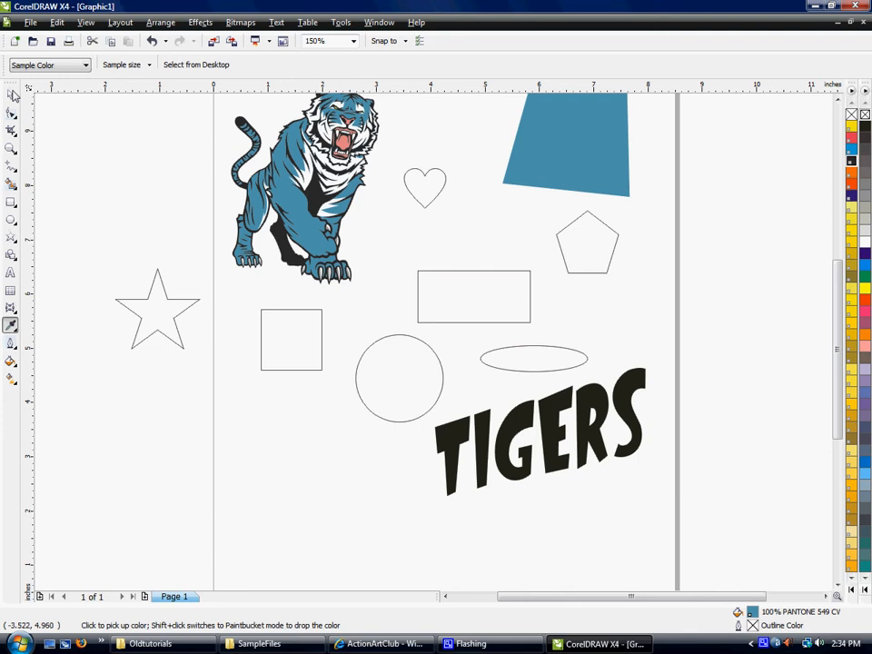
{"action": "left_click", "coordinate": [10, 94]}
{"action": "left_click_drag", "start_coordinate": [436, 420], "coordinate": [332, 453]}
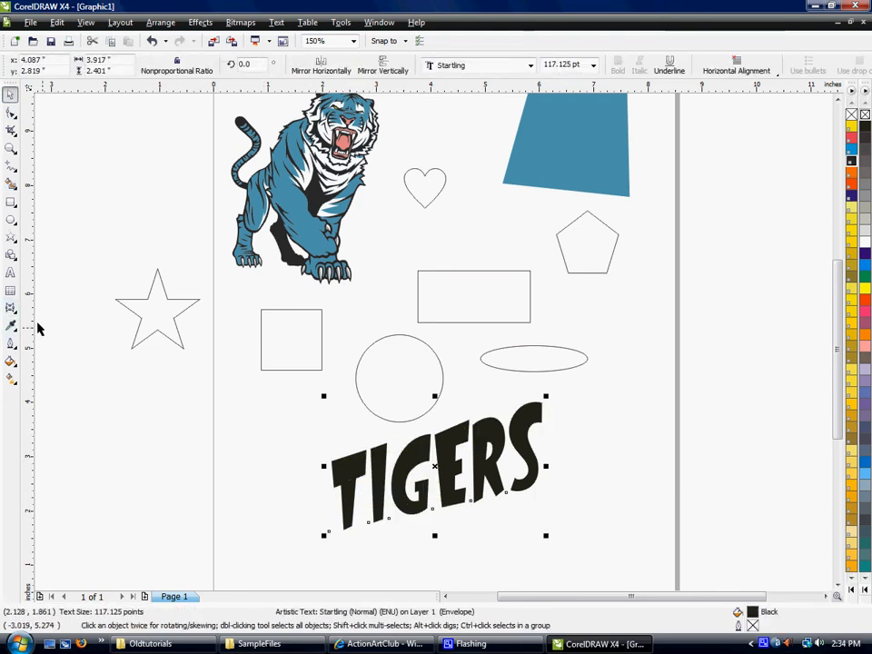
Open the Outline Pen settings for the TIGERS text and set a 4.0 pt width with a red colour.
{"action": "left_click", "coordinate": [11, 344]}
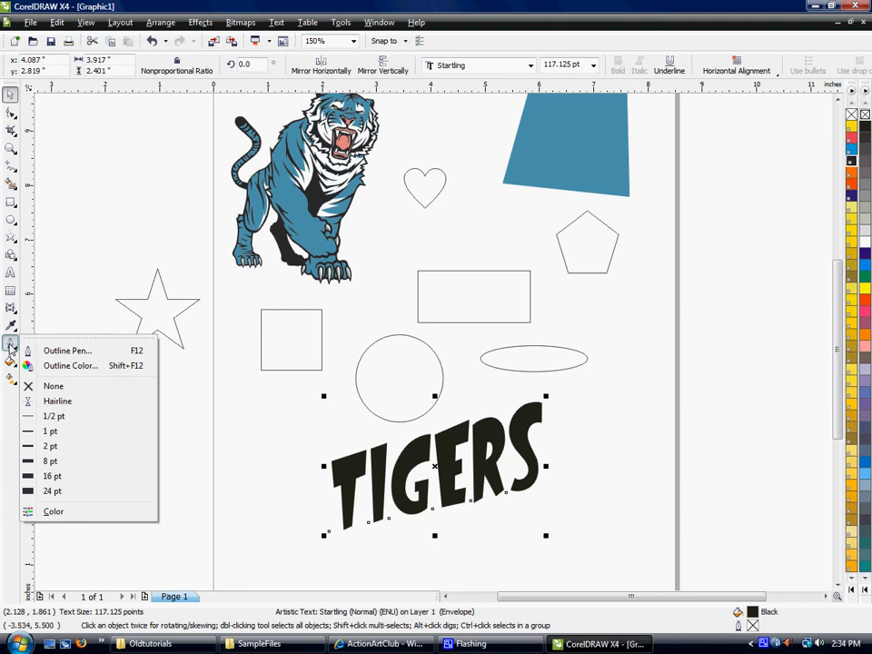
{"action": "left_click", "coordinate": [55, 354]}
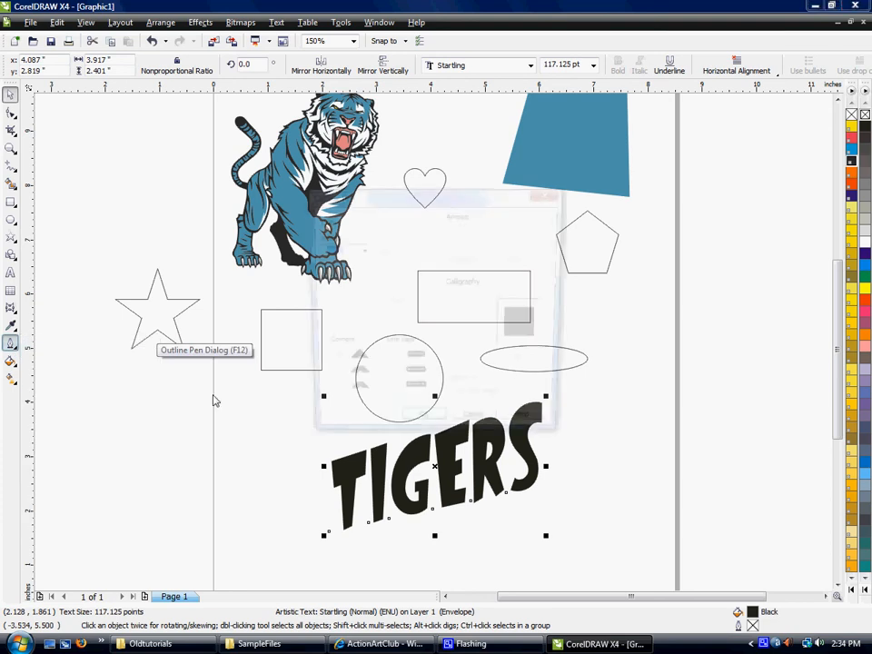
{"action": "left_click_drag", "start_coordinate": [425, 208], "coordinate": [608, 156]}
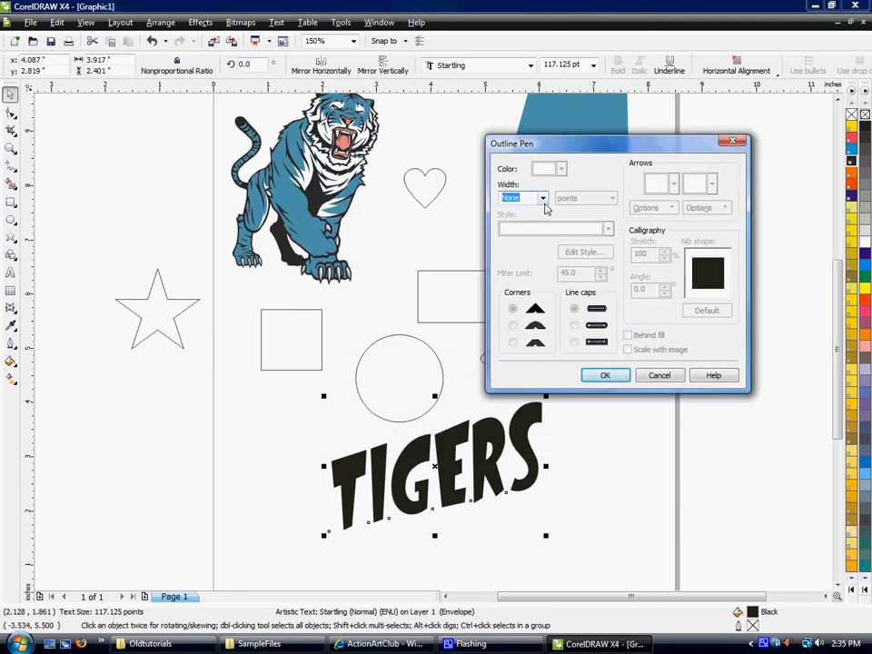
{"action": "left_click", "coordinate": [543, 199]}
{"action": "left_click", "coordinate": [541, 207]}
{"action": "left_click", "coordinate": [542, 202]}
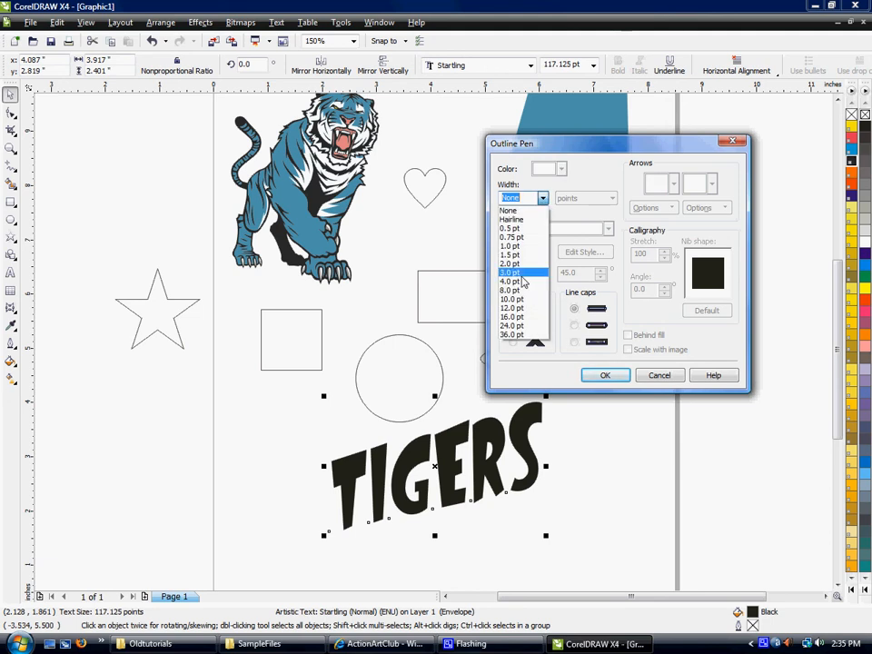
{"action": "left_click", "coordinate": [523, 285]}
{"action": "left_click", "coordinate": [561, 170]}
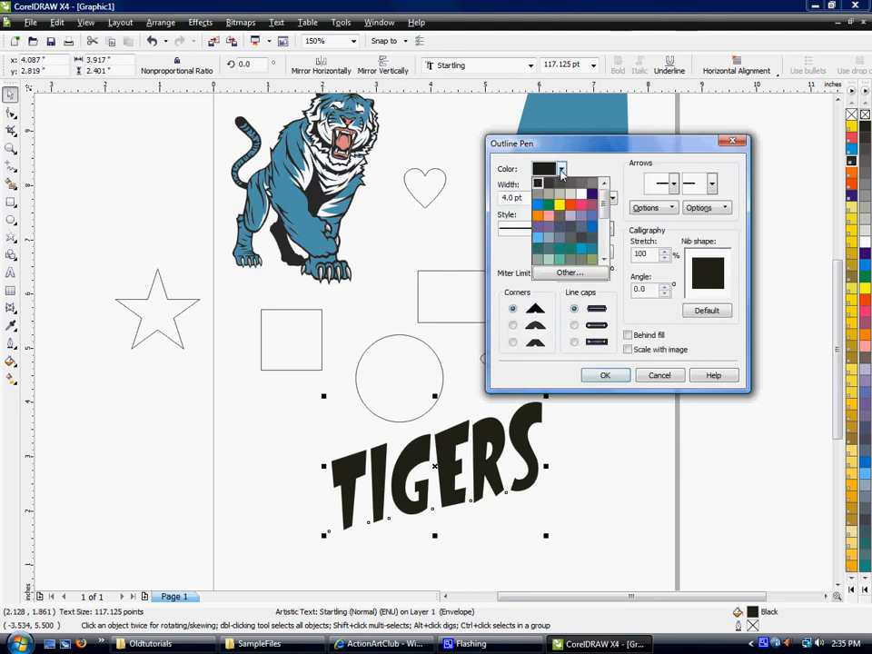
{"action": "left_click", "coordinate": [570, 206]}
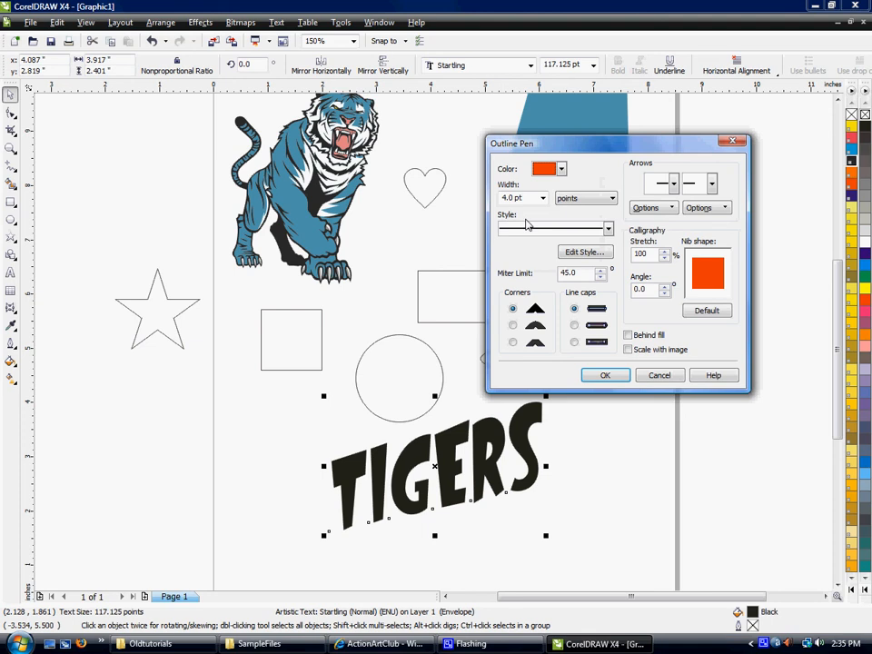
Give the TIGERS outline sharp corners and extended square line caps, turn on Behind fill, and apply the outline settings.
{"action": "left_click", "coordinate": [575, 326]}
{"action": "left_click", "coordinate": [513, 327]}
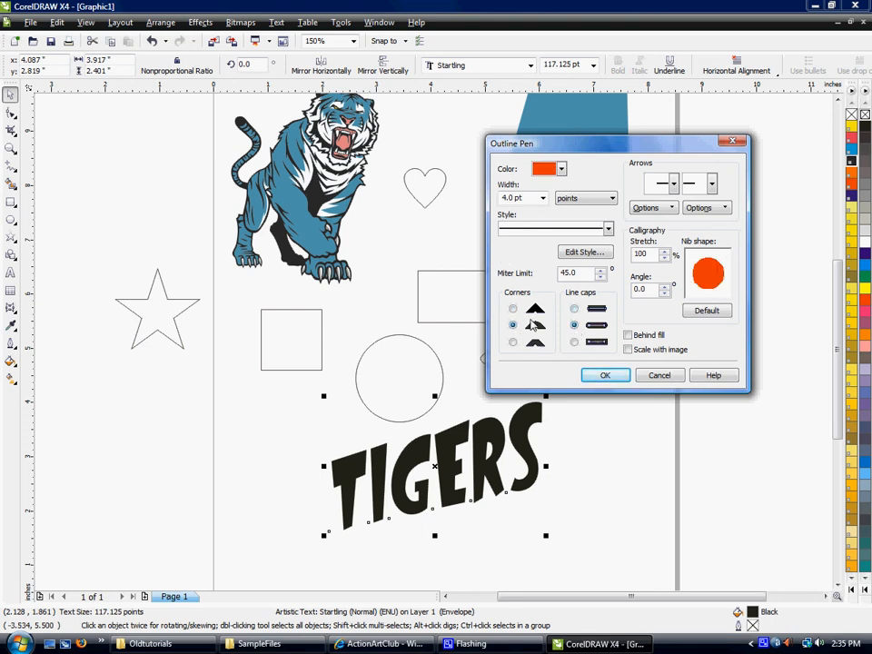
{"action": "left_click", "coordinate": [512, 308]}
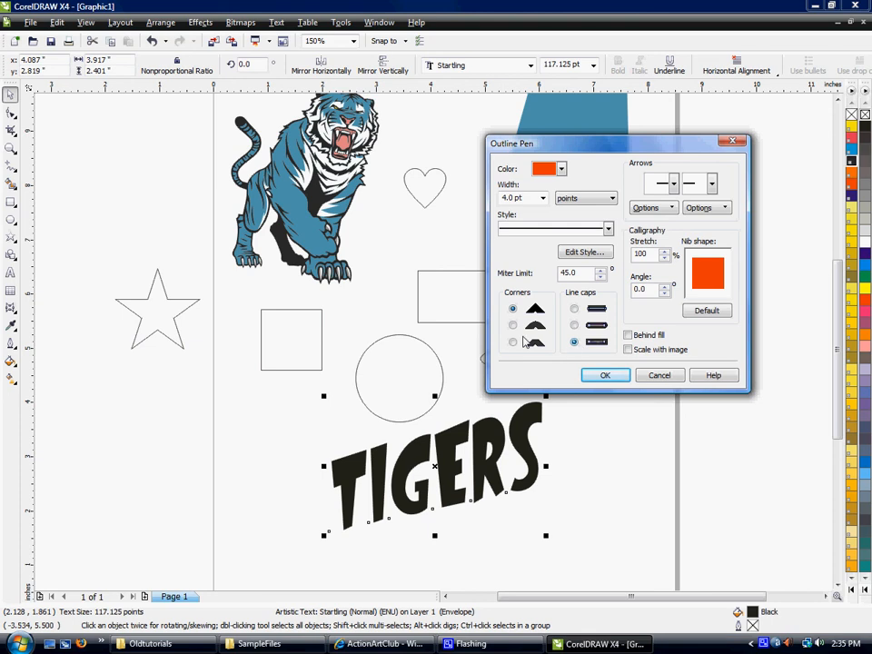
{"action": "left_click", "coordinate": [627, 336]}
{"action": "left_click", "coordinate": [607, 375]}
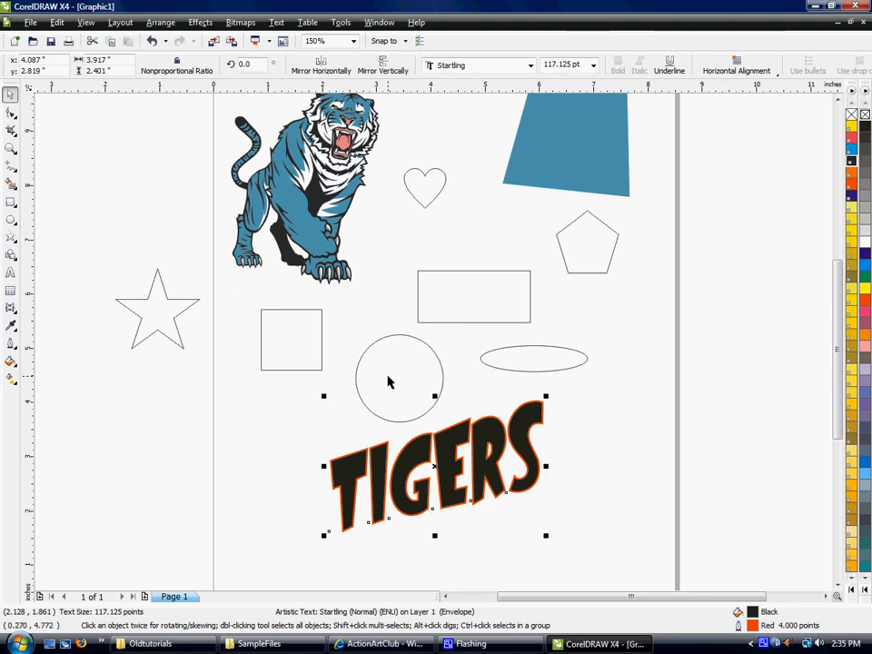
Fill the circle above the TIGERS text with yellow PANTONE 108 CV.
{"action": "left_click", "coordinate": [418, 411]}
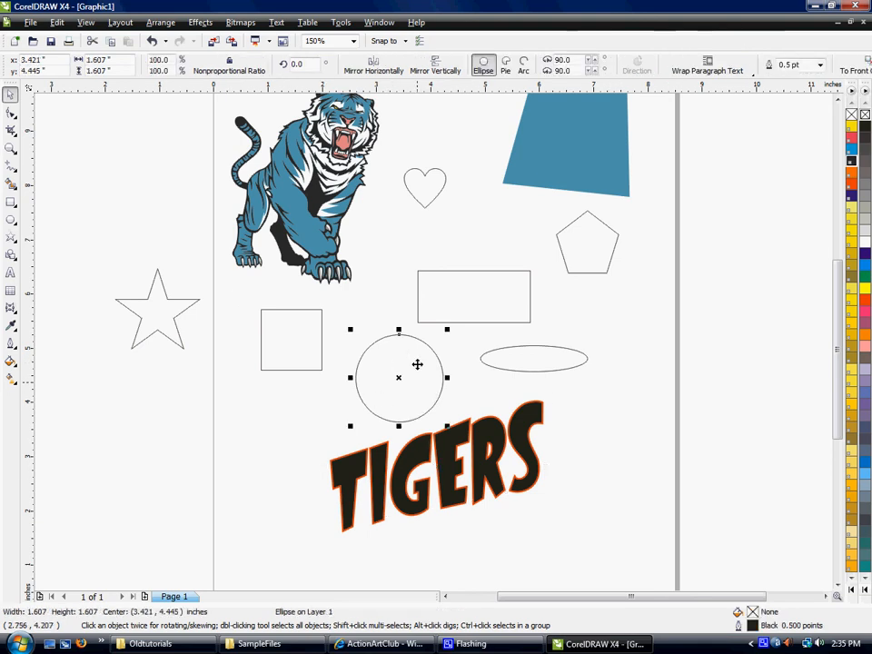
{"action": "left_click", "coordinate": [863, 290]}
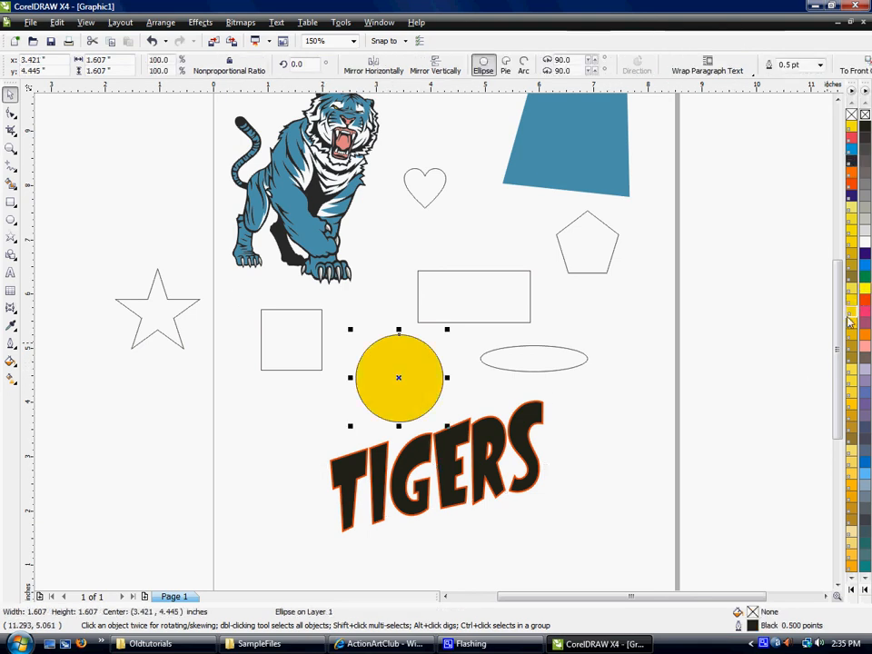
{"action": "double_click", "coordinate": [760, 630]}
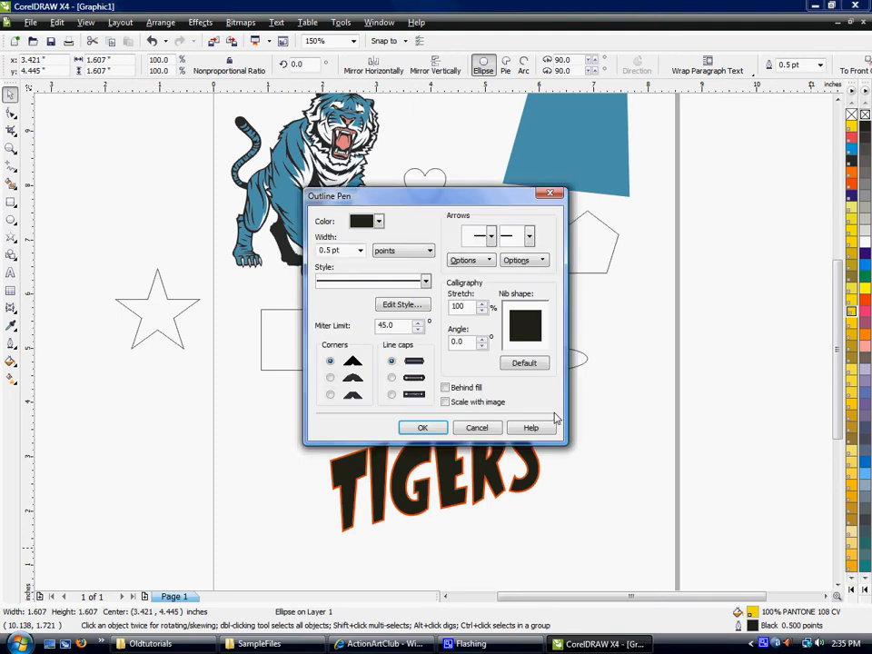
{"action": "left_click", "coordinate": [477, 428]}
{"action": "left_click", "coordinate": [414, 386]}
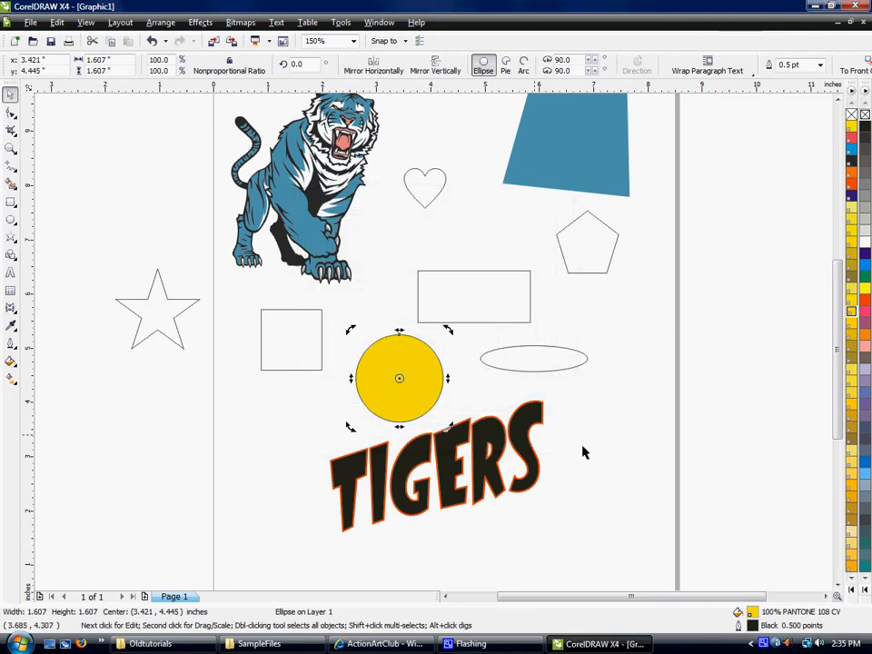
{"action": "left_click", "coordinate": [414, 382]}
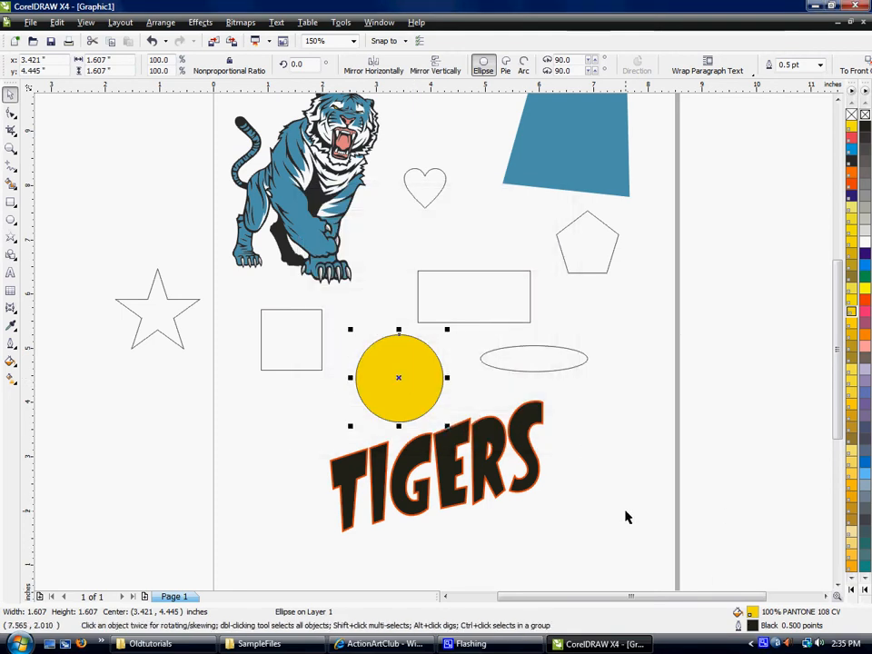
Open the circle's Outline Pen settings and choose blue PANTONE 632 CV as the outline colour.
{"action": "double_click", "coordinate": [737, 627]}
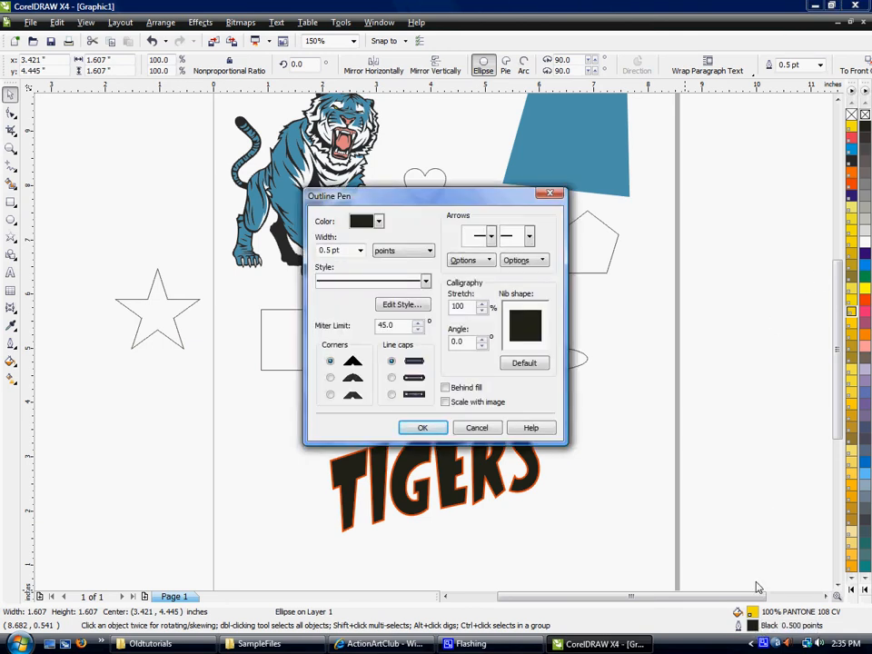
{"action": "left_click", "coordinate": [372, 224]}
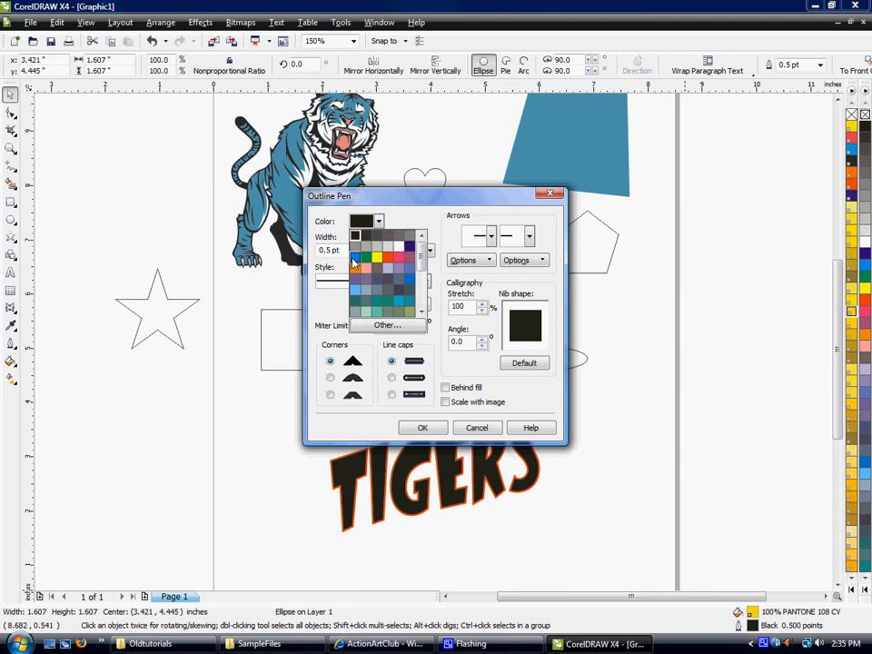
{"action": "left_click", "coordinate": [372, 325]}
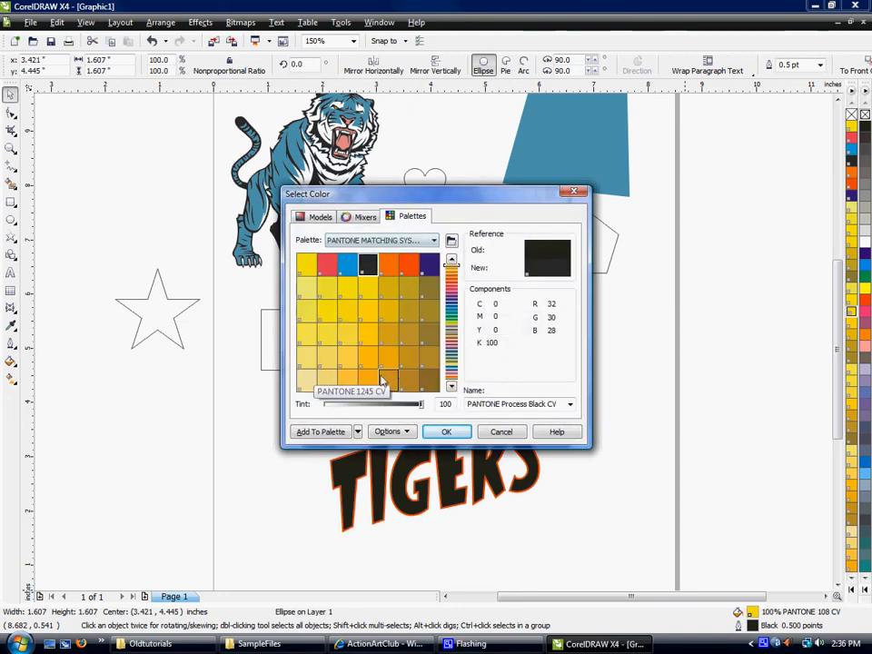
{"action": "scroll", "coordinate": [384, 377], "scroll_direction": "down", "scroll_amount": 5}
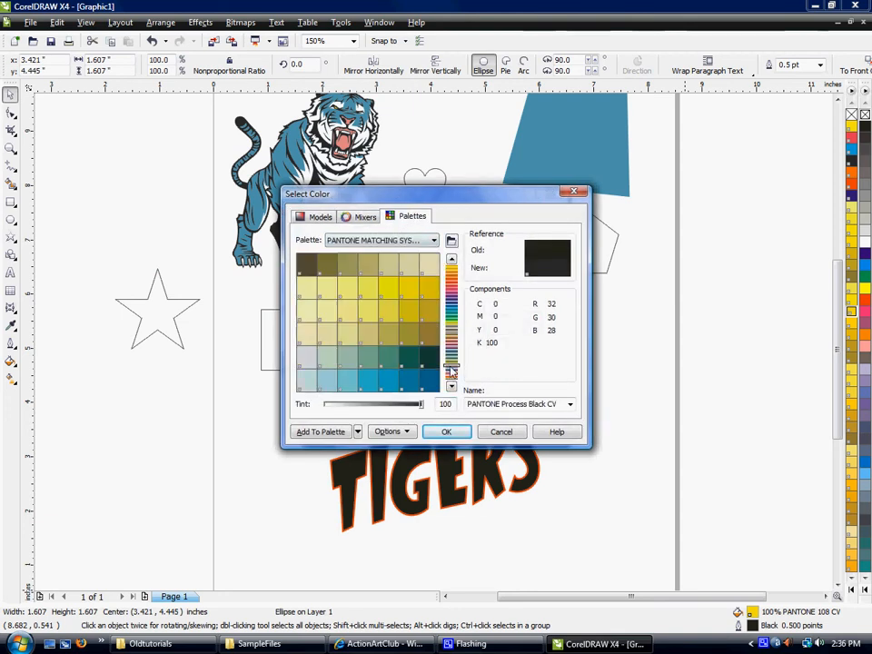
{"action": "left_click", "coordinate": [384, 376]}
{"action": "left_click", "coordinate": [452, 434]}
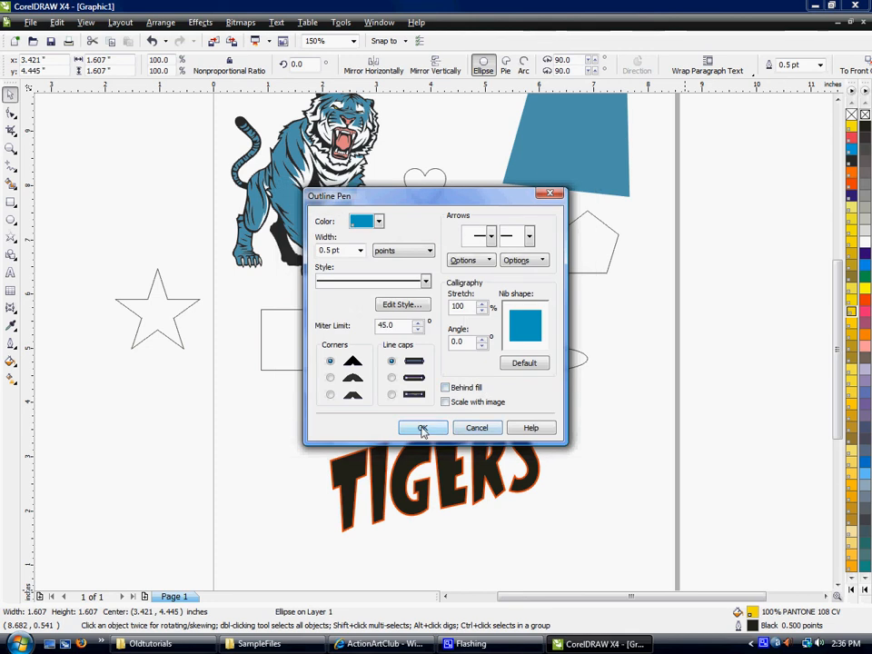
Turn on Behind fill and Scale with image for the circle's outline, set its width to 8.0 pt, and apply the settings.
{"action": "left_click", "coordinate": [445, 387]}
{"action": "left_click", "coordinate": [445, 402]}
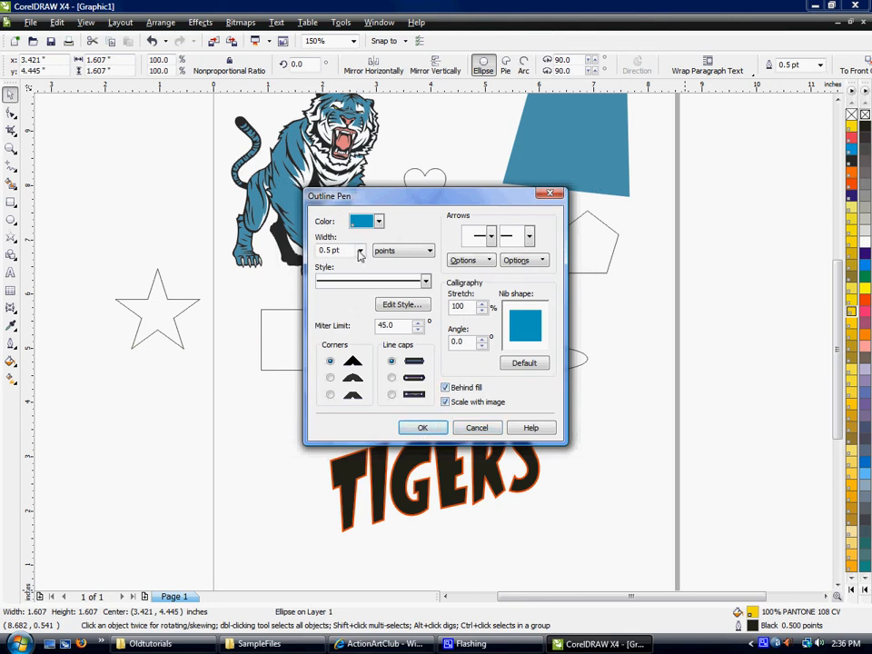
{"action": "left_click", "coordinate": [358, 250]}
{"action": "left_click", "coordinate": [342, 350]}
{"action": "left_click", "coordinate": [421, 427]}
{"action": "left_click", "coordinate": [505, 371]}
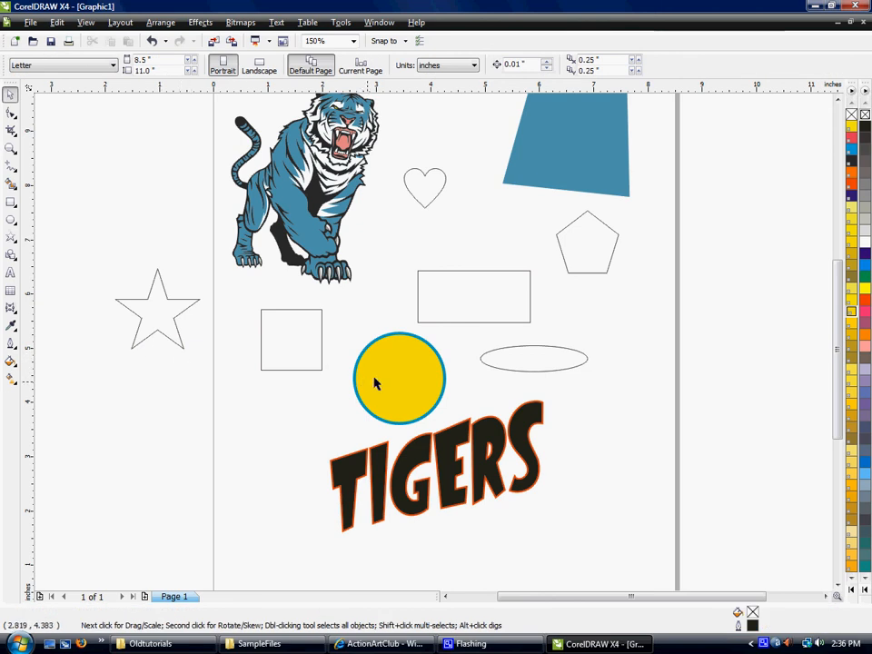
Copy only the outline properties of the yellow circle onto the TIGERS text.
{"action": "left_click", "coordinate": [399, 359]}
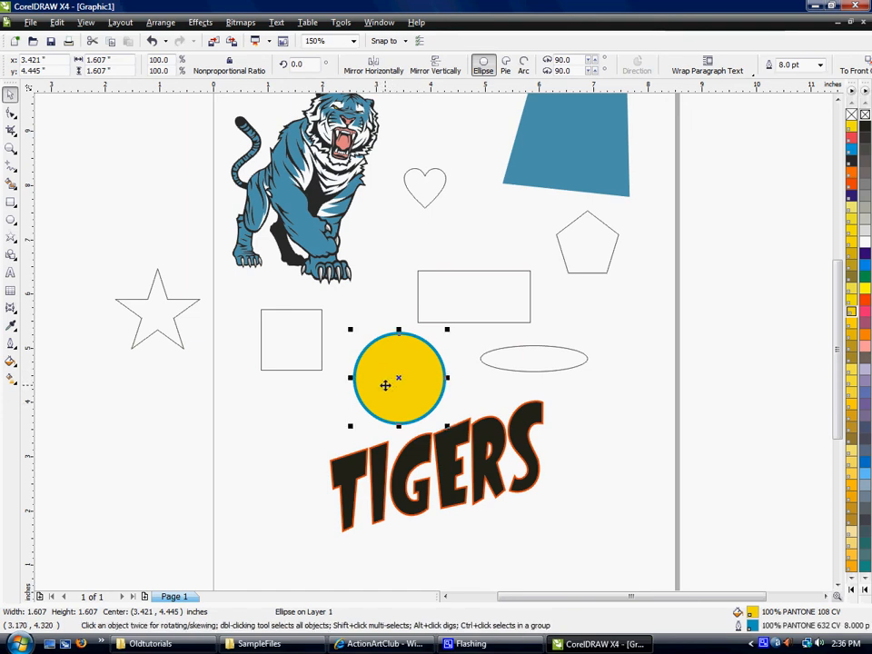
{"action": "left_click_drag", "start_coordinate": [385, 385], "coordinate": [440, 442]}
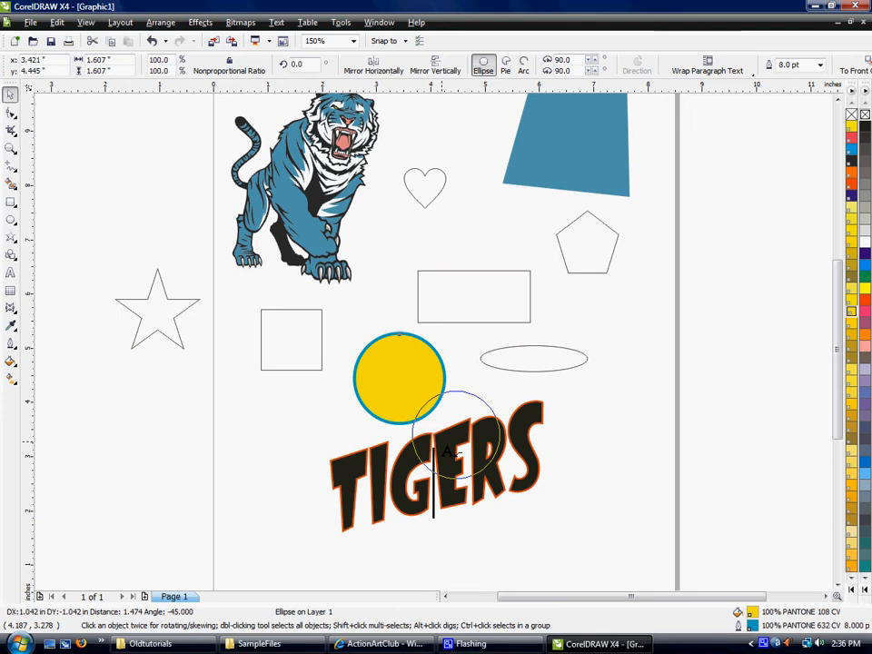
{"action": "left_click_drag", "start_coordinate": [448, 451], "coordinate": [445, 447]}
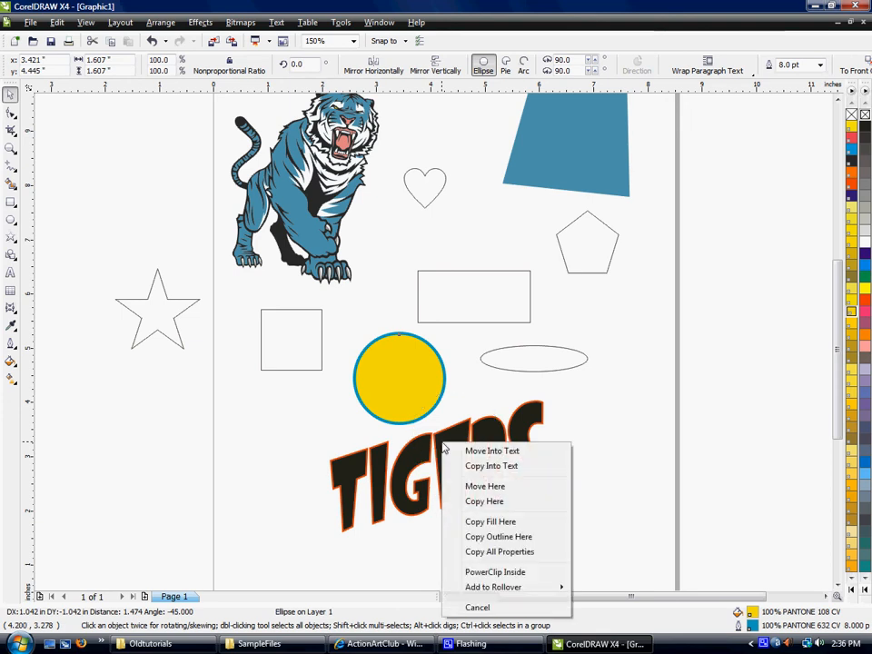
{"action": "left_click", "coordinate": [515, 537]}
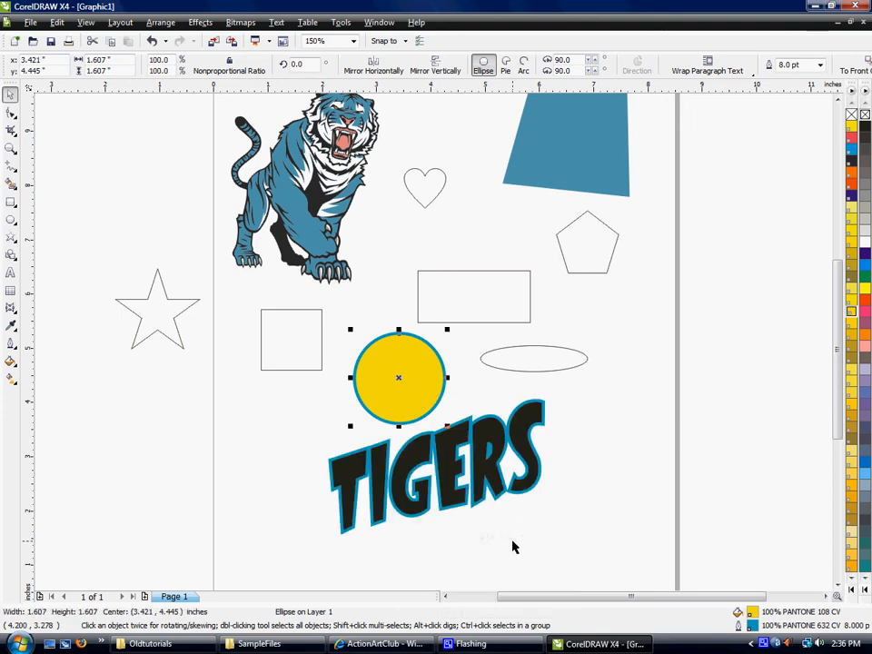
{"action": "left_click", "coordinate": [377, 427]}
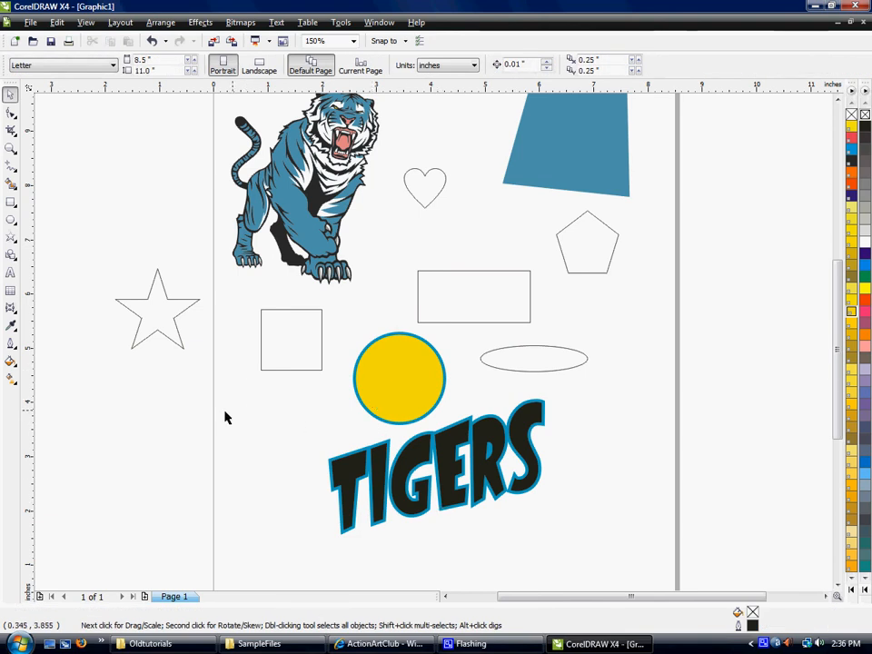
Apply a uniform fill of yellow PANTONE 115 CV to the TIGERS text.
{"action": "left_click", "coordinate": [11, 362]}
{"action": "left_click", "coordinate": [11, 364]}
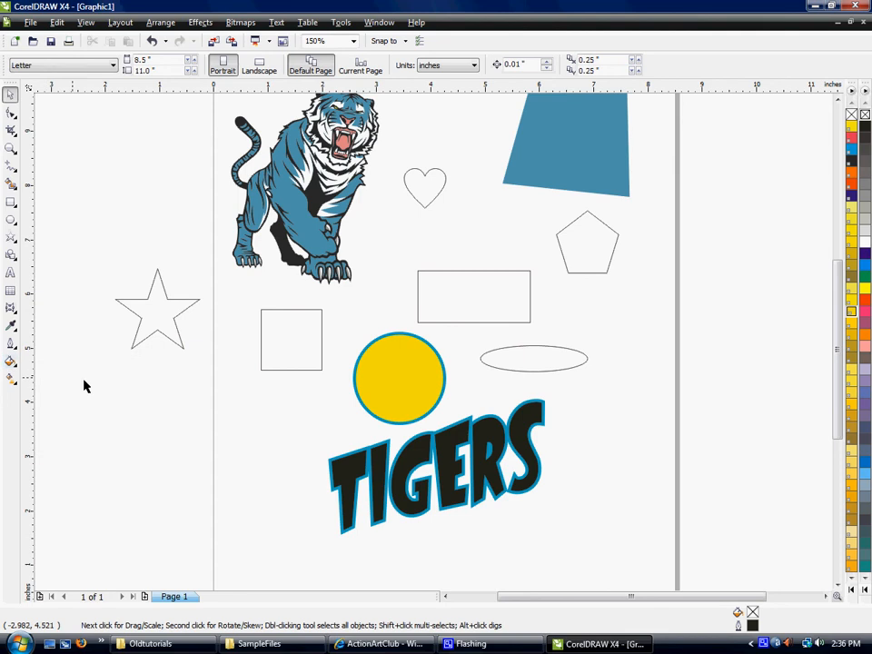
{"action": "left_click", "coordinate": [351, 460]}
{"action": "left_click", "coordinate": [11, 361]}
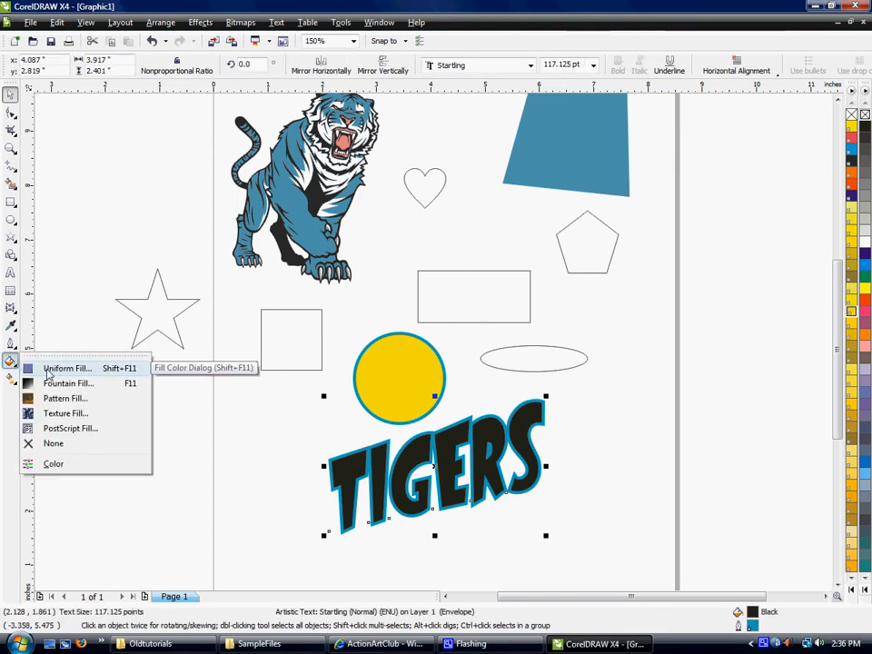
{"action": "left_click", "coordinate": [48, 371]}
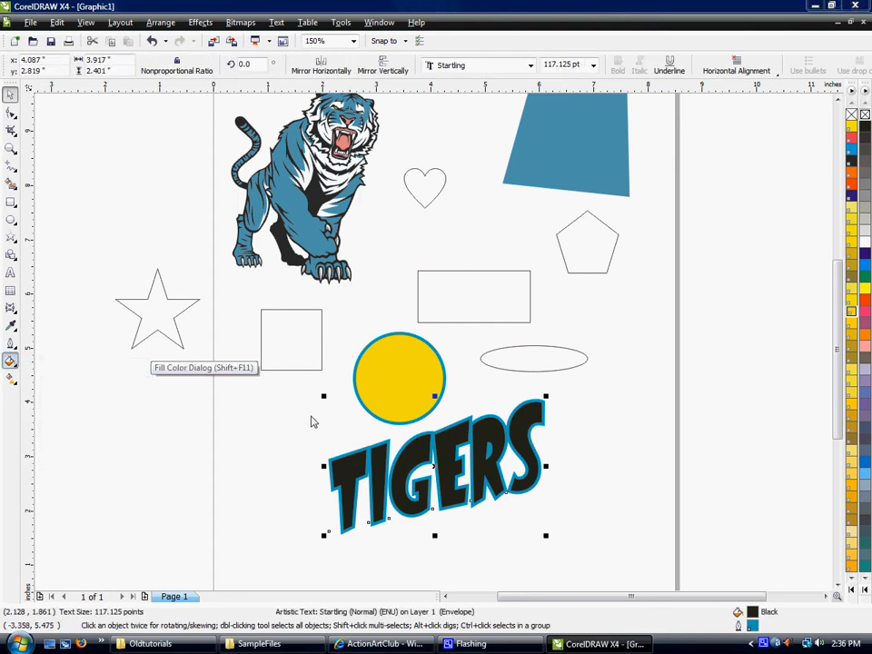
{"action": "left_click_drag", "start_coordinate": [363, 205], "coordinate": [540, 193]}
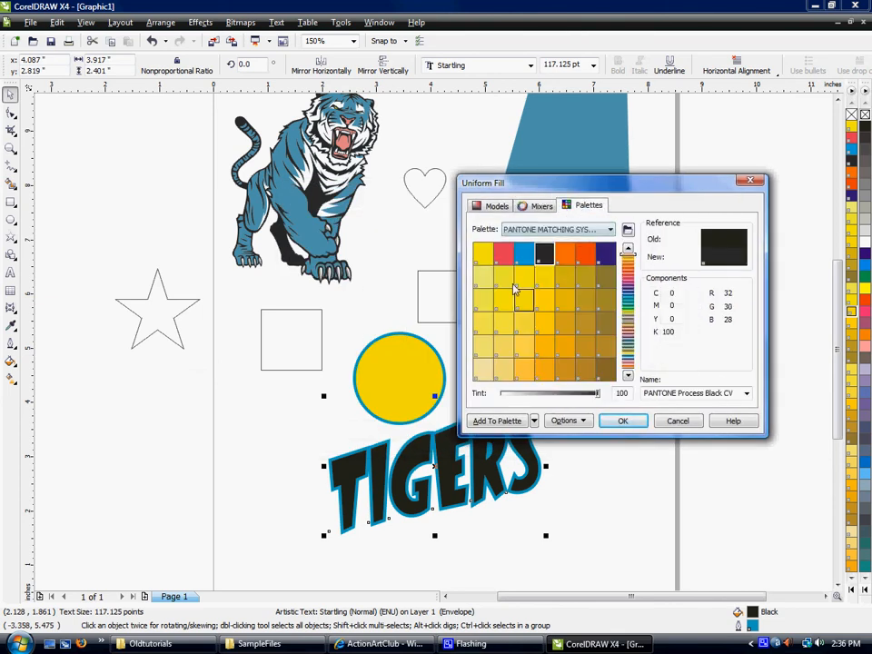
{"action": "left_click", "coordinate": [525, 325]}
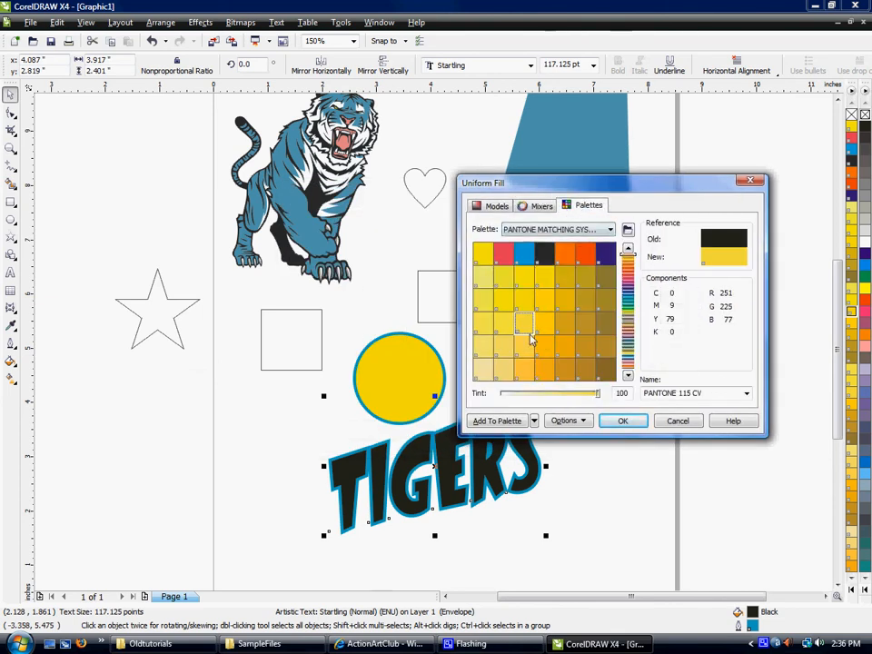
{"action": "left_click", "coordinate": [621, 420]}
Give the TIGERS text a linear two-colour fountain fill from PANTONE Orange 021 CV to white.
{"action": "left_click", "coordinate": [11, 362]}
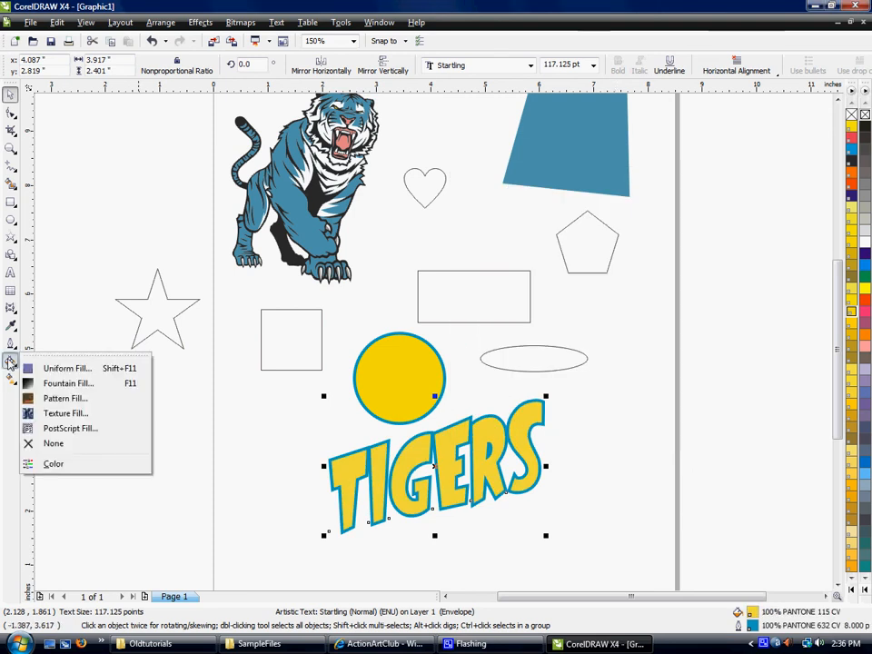
{"action": "left_click", "coordinate": [51, 386]}
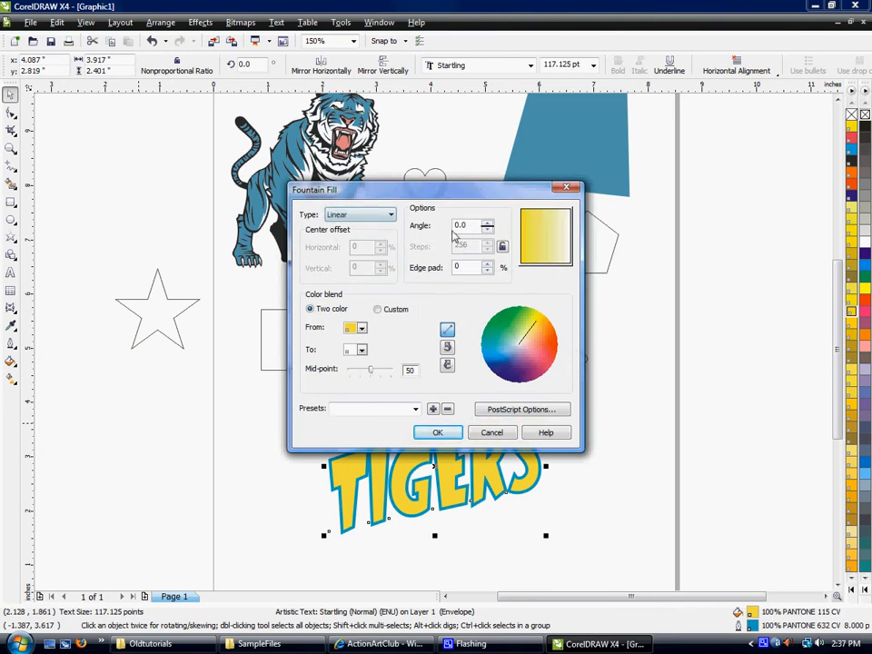
{"action": "left_click", "coordinate": [361, 329]}
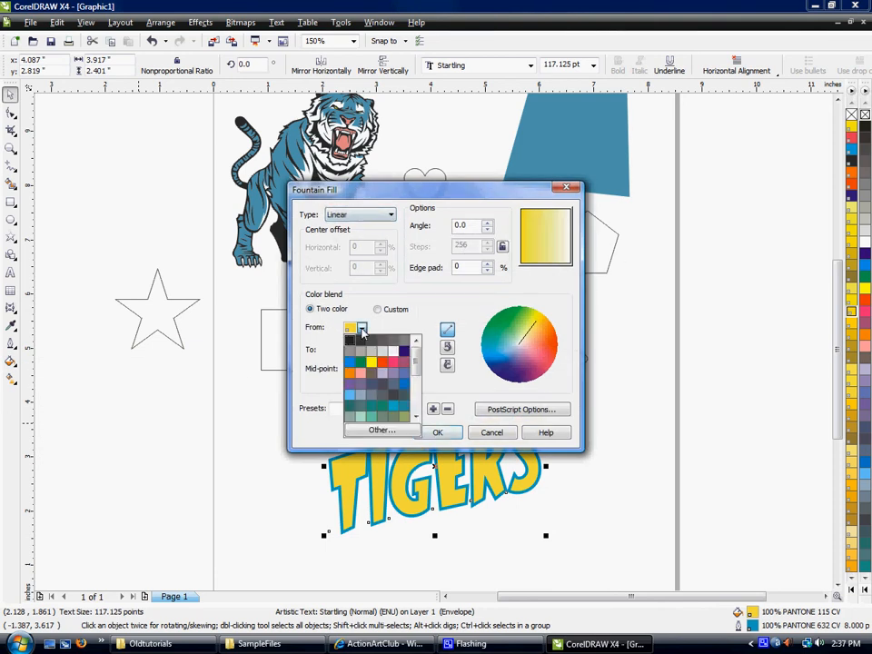
{"action": "left_click", "coordinate": [378, 431]}
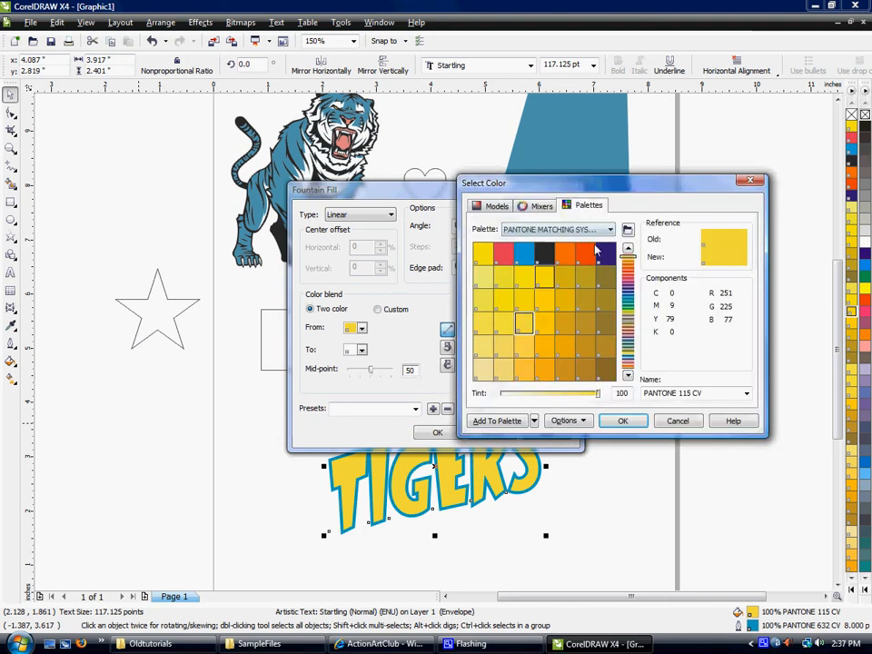
{"action": "left_click", "coordinate": [558, 259]}
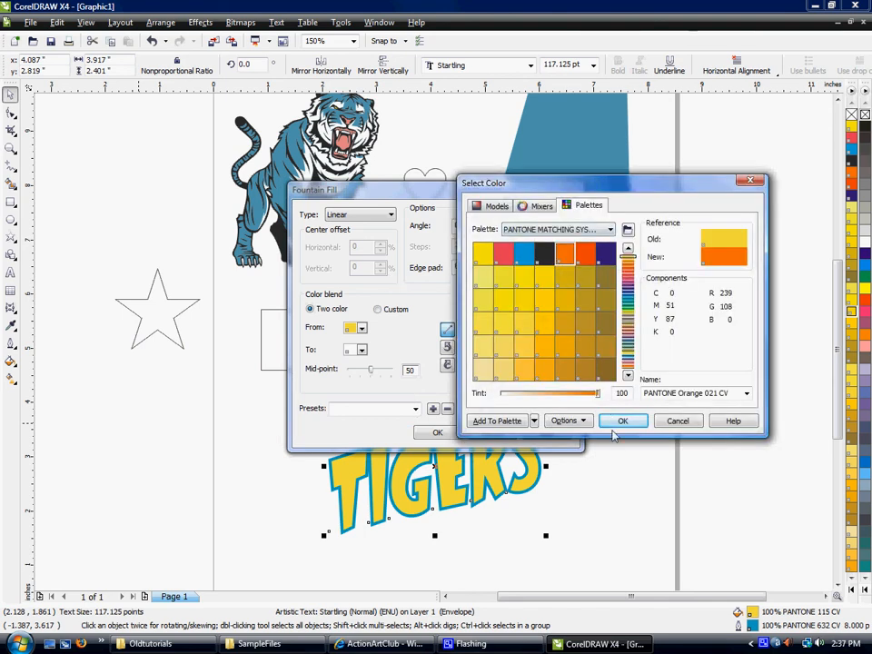
{"action": "left_click", "coordinate": [621, 421]}
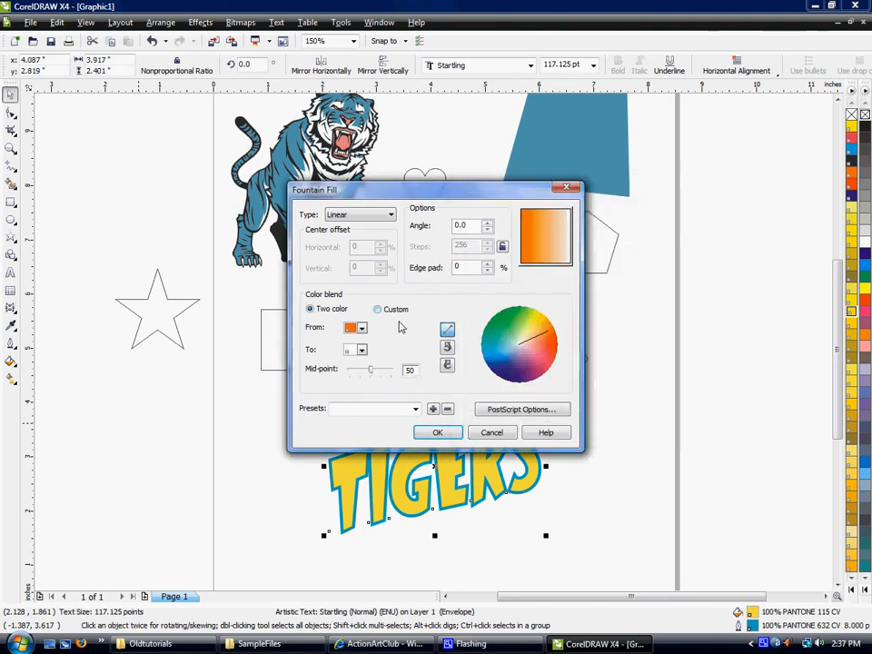
{"action": "left_click", "coordinate": [438, 433]}
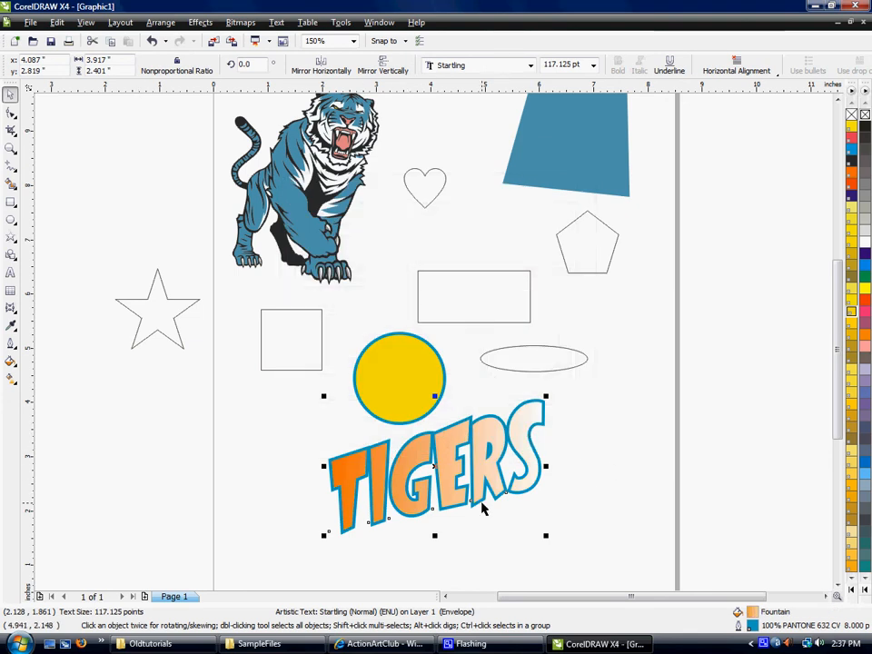
Set the angle of the TIGERS text's fountain fill to 60 degrees.
{"action": "left_click", "coordinate": [10, 379]}
{"action": "left_click", "coordinate": [11, 362]}
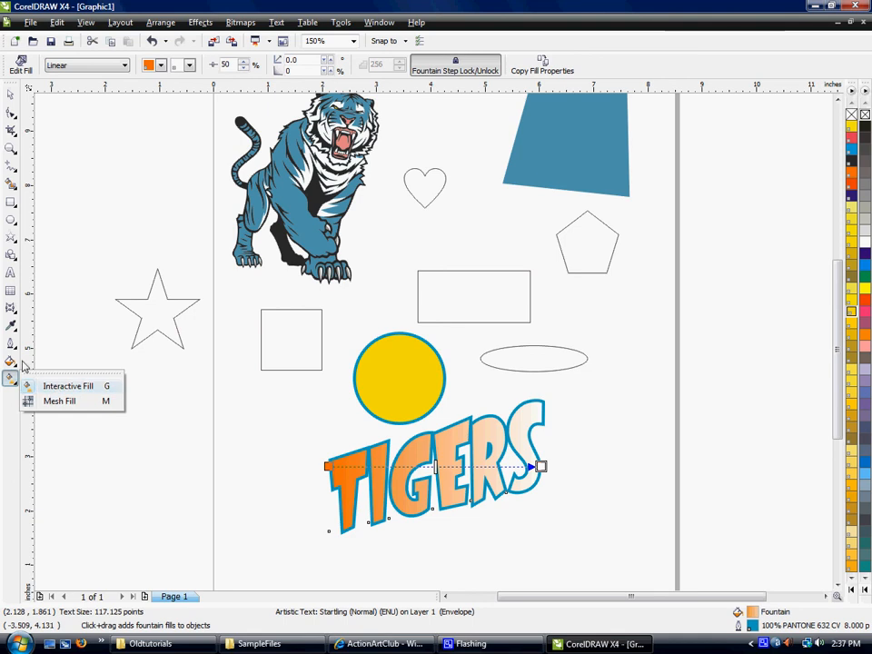
{"action": "left_click", "coordinate": [41, 383]}
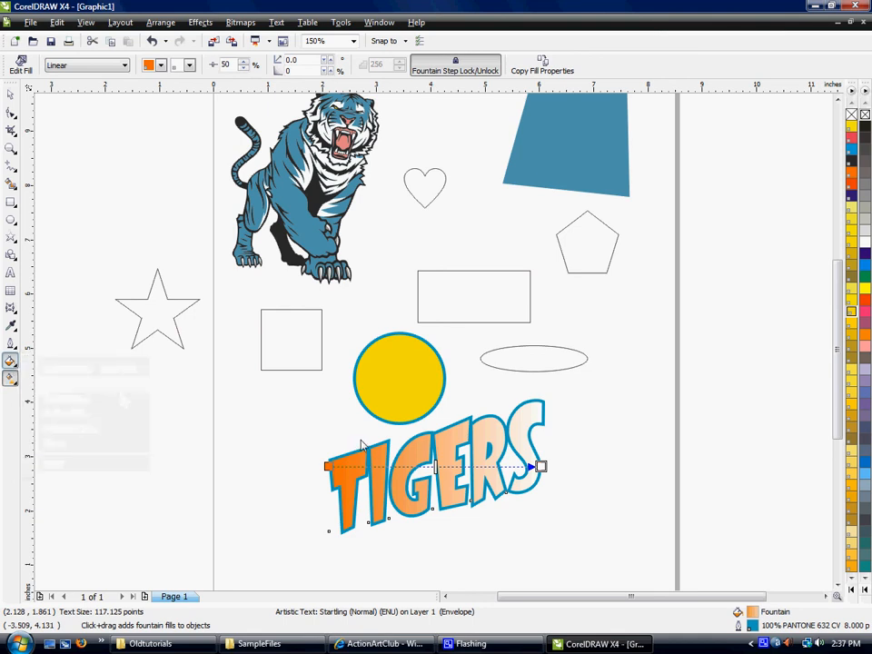
{"action": "left_click", "coordinate": [487, 227]}
{"action": "left_click", "coordinate": [487, 228]}
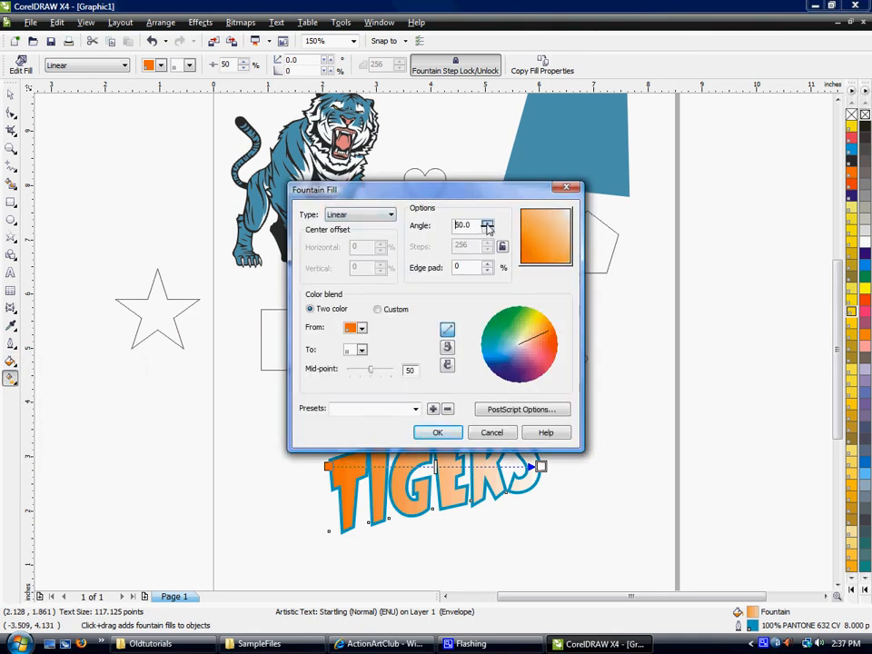
{"action": "left_click", "coordinate": [438, 433]}
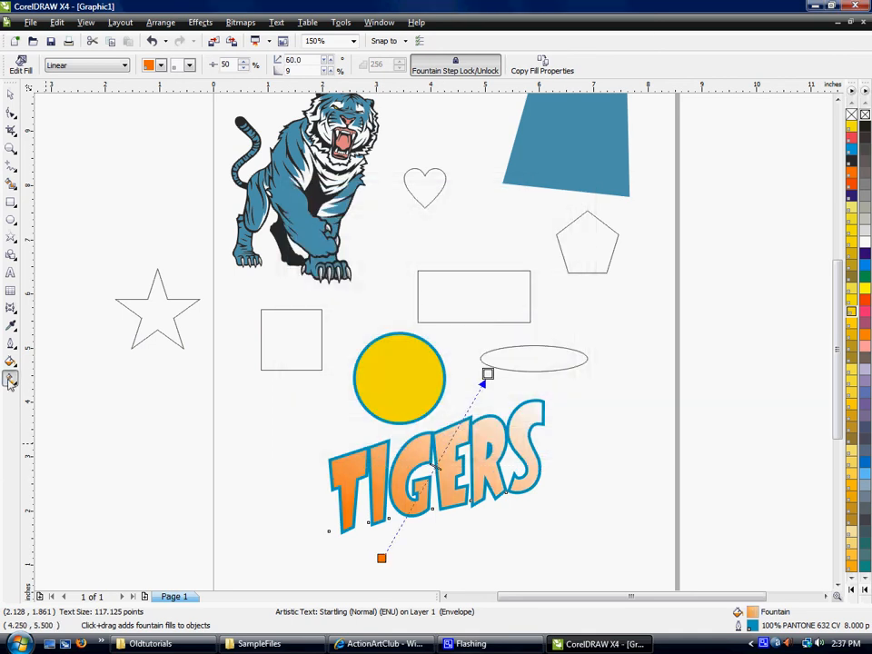
Reshape the TIGERS gradient with Interactive Fill to run from orange at the letters' base to white above, angled about 102 degrees, and deselect the text.
{"action": "left_click", "coordinate": [11, 382]}
{"action": "left_click", "coordinate": [9, 379]}
{"action": "left_click_drag", "start_coordinate": [382, 558], "coordinate": [457, 524]}
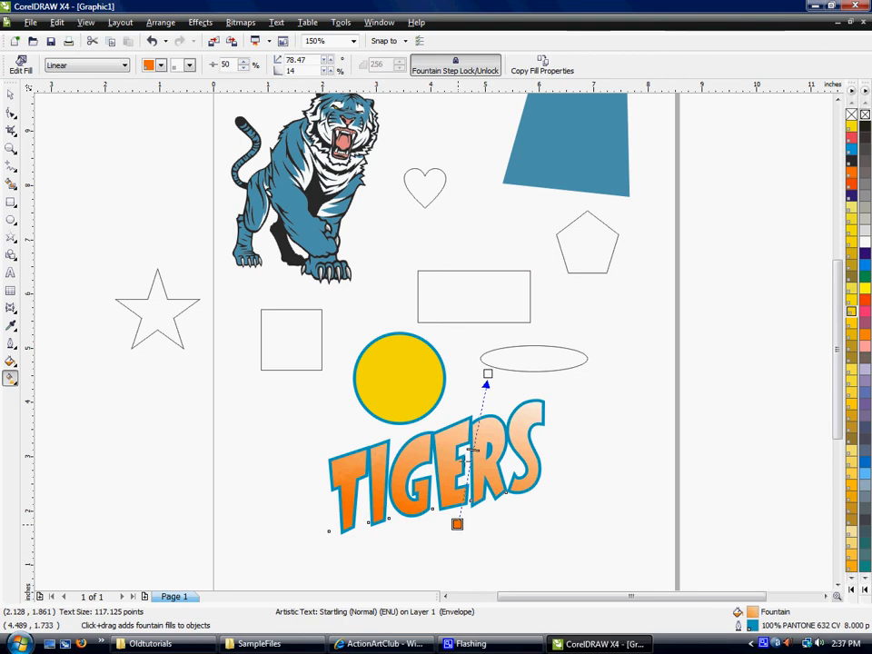
{"action": "left_click_drag", "start_coordinate": [488, 373], "coordinate": [426, 417]}
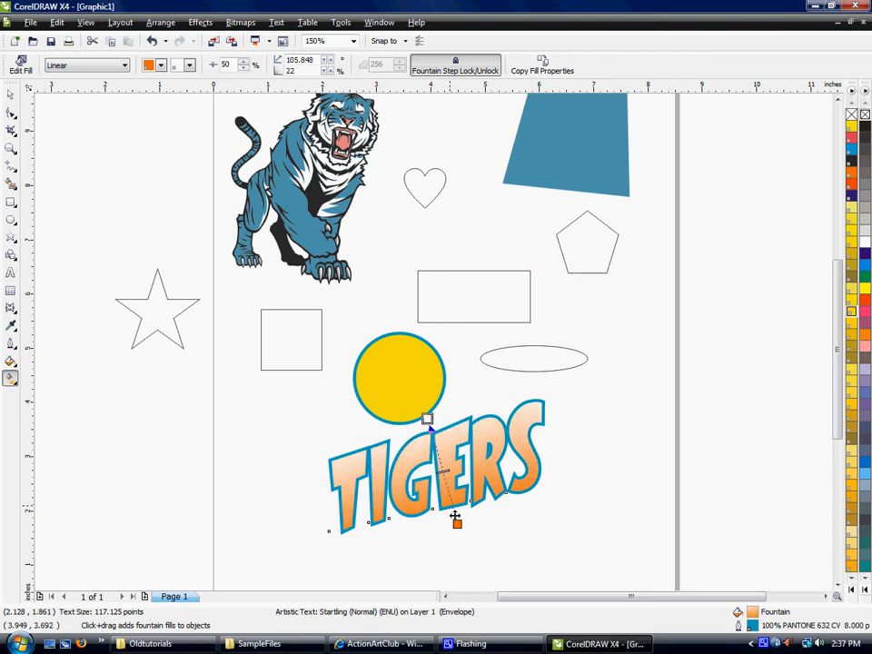
{"action": "left_click_drag", "start_coordinate": [455, 521], "coordinate": [446, 514]}
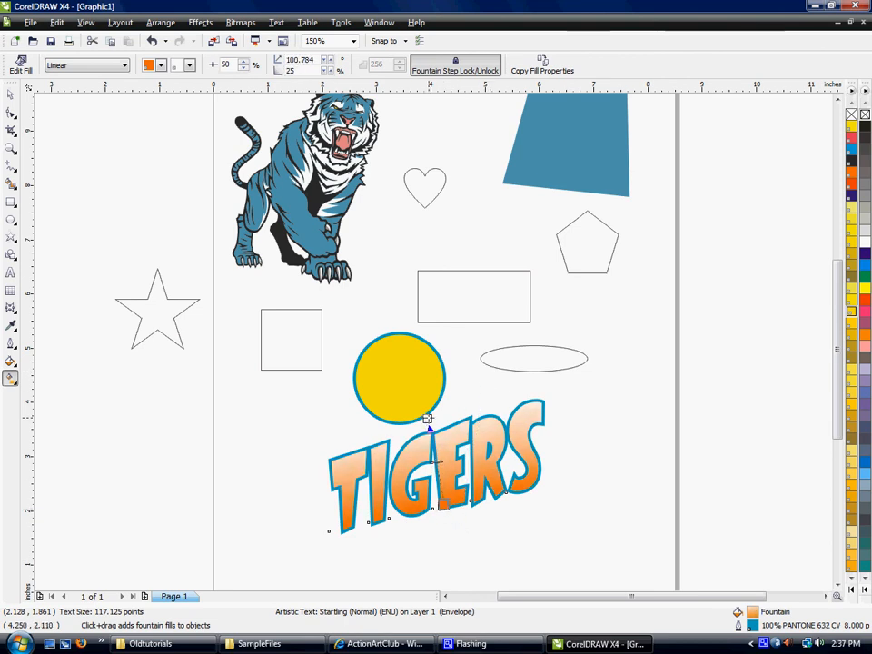
{"action": "left_click_drag", "start_coordinate": [427, 419], "coordinate": [435, 446]}
{"action": "left_click_drag", "start_coordinate": [444, 505], "coordinate": [447, 500]}
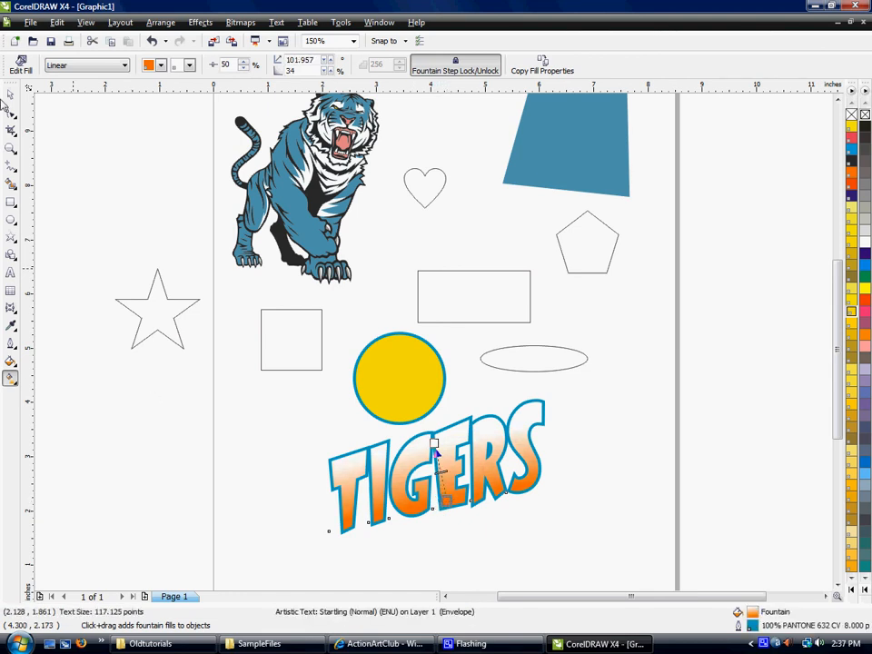
{"action": "left_click", "coordinate": [11, 95]}
{"action": "left_click", "coordinate": [222, 401]}
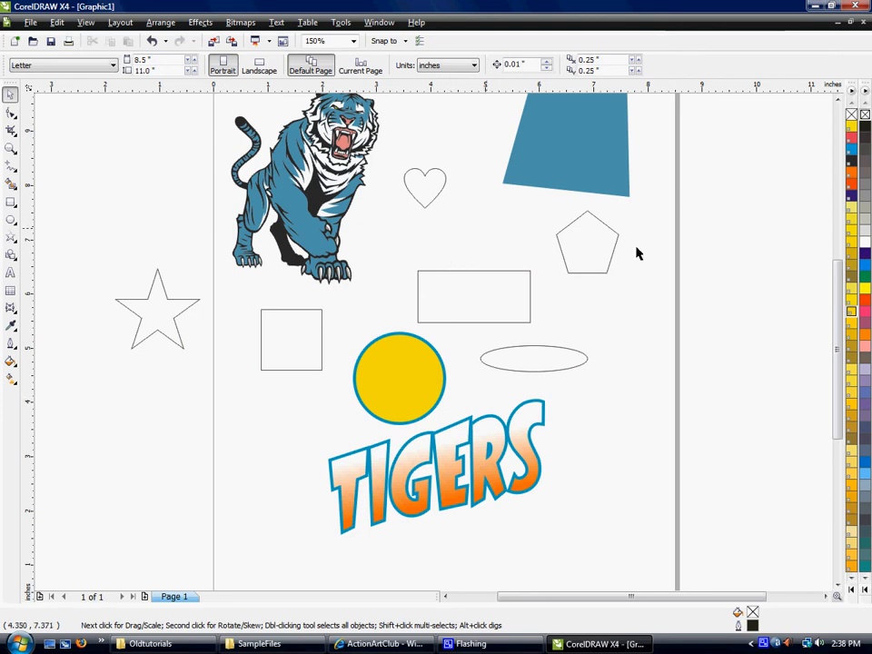
Select every part of the tiger illustration and group the parts into one object.
{"action": "left_click", "coordinate": [840, 103]}
{"action": "left_click", "coordinate": [840, 102]}
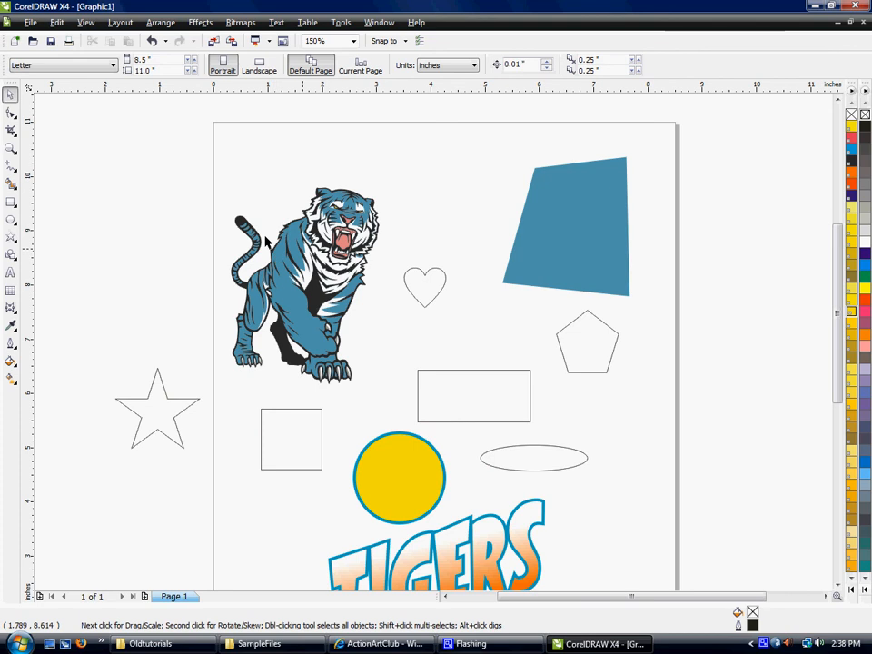
{"action": "left_click", "coordinate": [322, 273]}
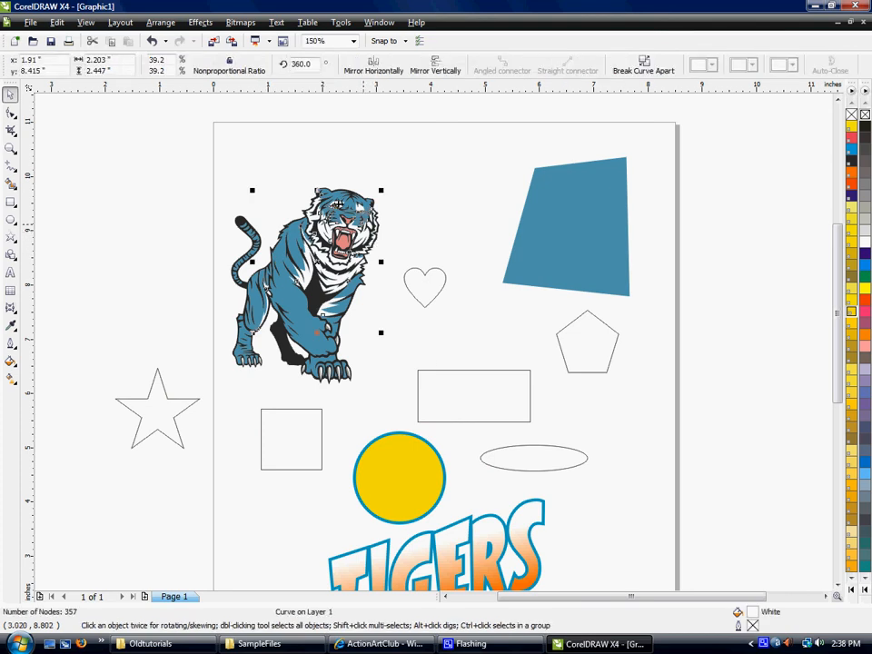
{"action": "left_click_drag", "start_coordinate": [107, 131], "coordinate": [393, 404]}
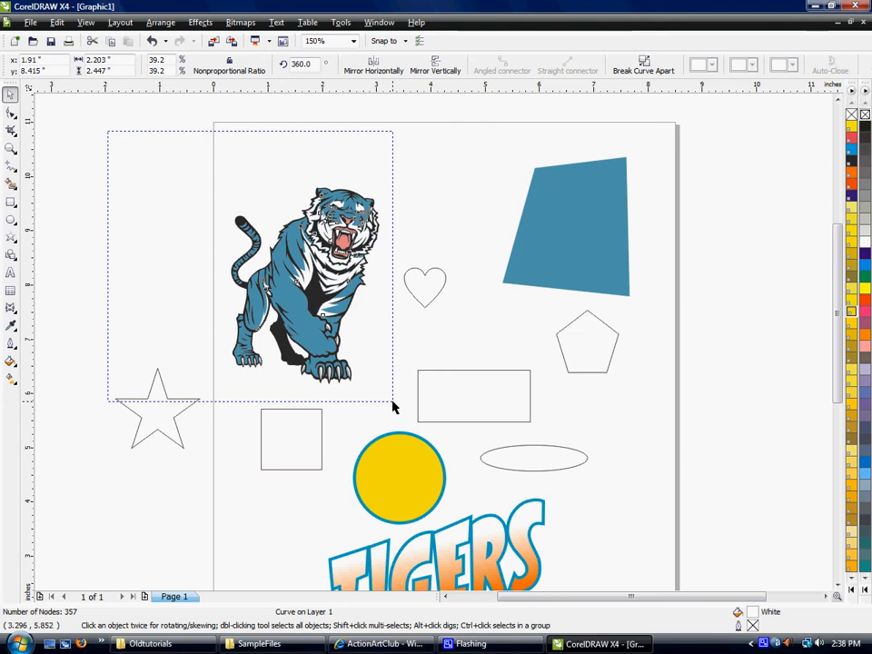
{"action": "left_click_drag", "start_coordinate": [394, 407], "coordinate": [392, 405]}
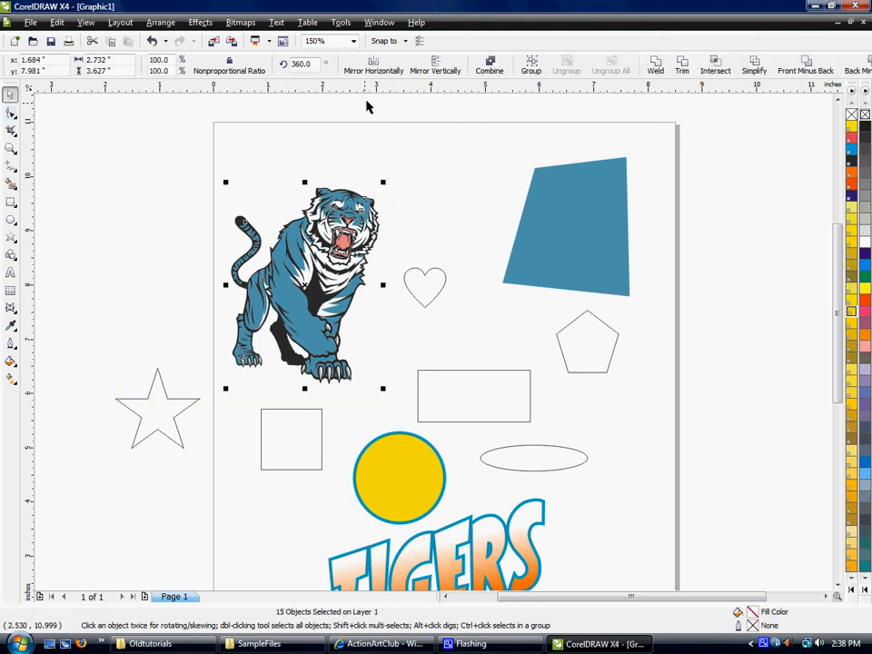
{"action": "left_click", "coordinate": [534, 66]}
Move the grouped tiger about 0.5 inch right and up, mirror it horizontally, and deselect it.
{"action": "left_click_drag", "start_coordinate": [259, 210], "coordinate": [317, 164]}
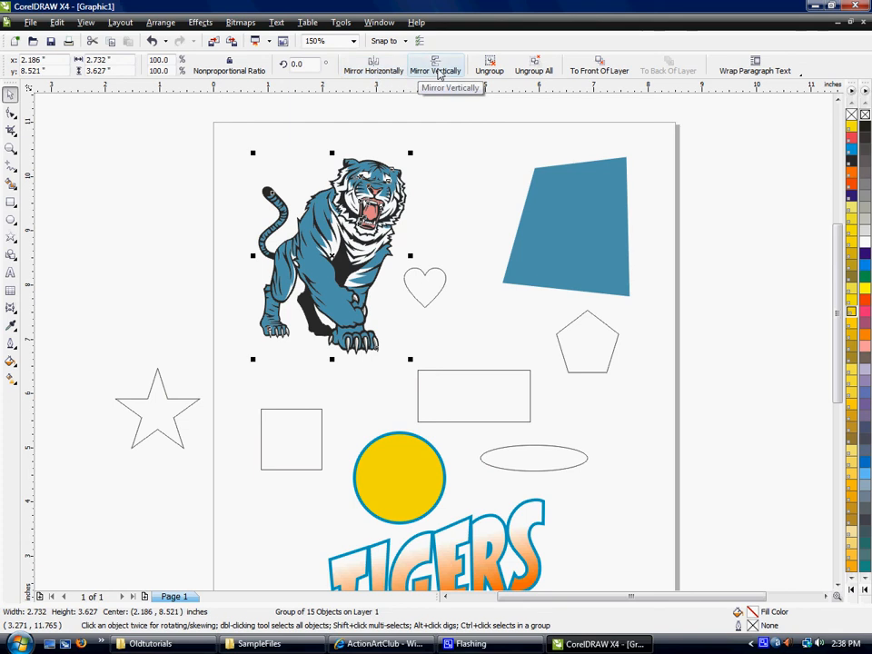
{"action": "left_click", "coordinate": [373, 69]}
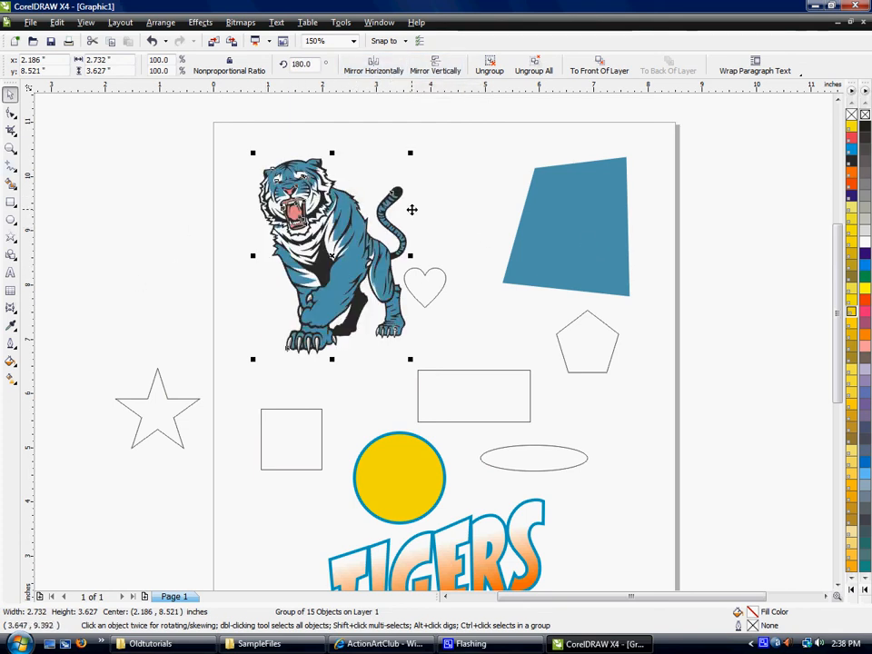
{"action": "left_click", "coordinate": [432, 148]}
{"action": "left_click", "coordinate": [338, 221]}
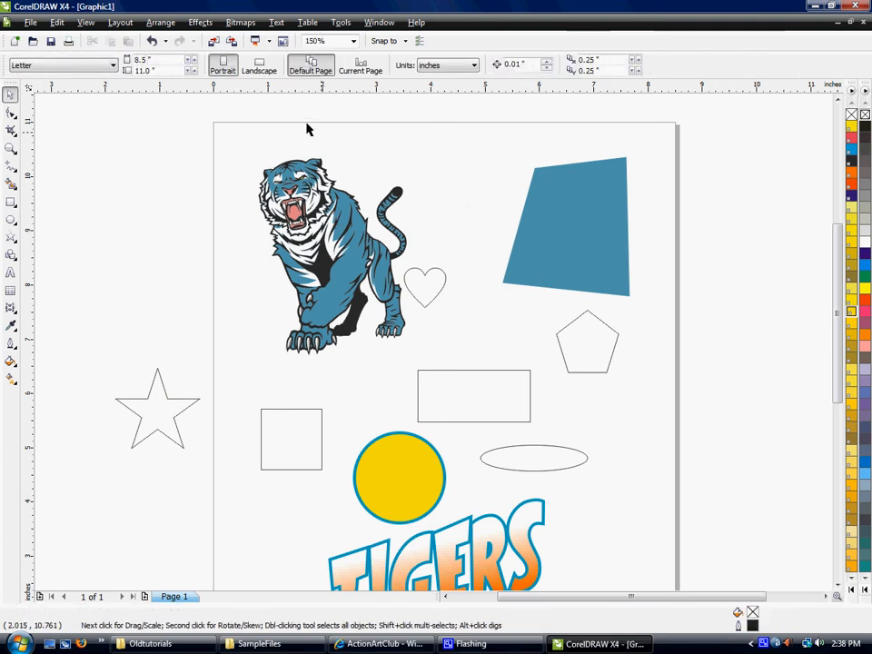
Relocate the square, rectangle and yellow circle to the page's right side, and move the tiger down about 1.5 inches.
{"action": "left_click", "coordinate": [838, 583]}
{"action": "left_click", "coordinate": [838, 584]}
{"action": "left_click", "coordinate": [522, 345]}
{"action": "left_click_drag", "start_coordinate": [300, 330], "coordinate": [715, 320]}
{"action": "left_click_drag", "start_coordinate": [457, 289], "coordinate": [663, 284]}
{"action": "left_click_drag", "start_coordinate": [403, 373], "coordinate": [591, 268]}
{"action": "left_click", "coordinate": [464, 412]}
{"action": "left_click_drag", "start_coordinate": [336, 245], "coordinate": [336, 327]}
{"action": "left_click", "coordinate": [382, 405]}
Place the TIGERS text just below the tiger and rotate it clockwise to a 348.8 degree angle.
{"action": "left_click_drag", "start_coordinate": [454, 461], "coordinate": [350, 472]}
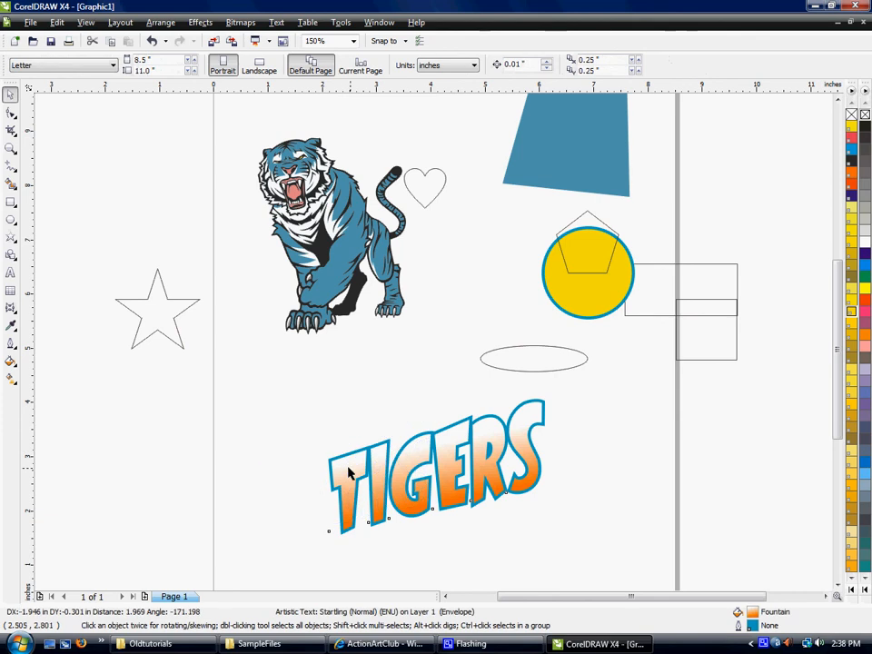
{"action": "left_click_drag", "start_coordinate": [444, 412], "coordinate": [454, 438]}
{"action": "left_click", "coordinate": [477, 448]}
{"action": "left_click_drag", "start_coordinate": [368, 471], "coordinate": [358, 354]}
{"action": "left_click_drag", "start_coordinate": [303, 351], "coordinate": [398, 368]}
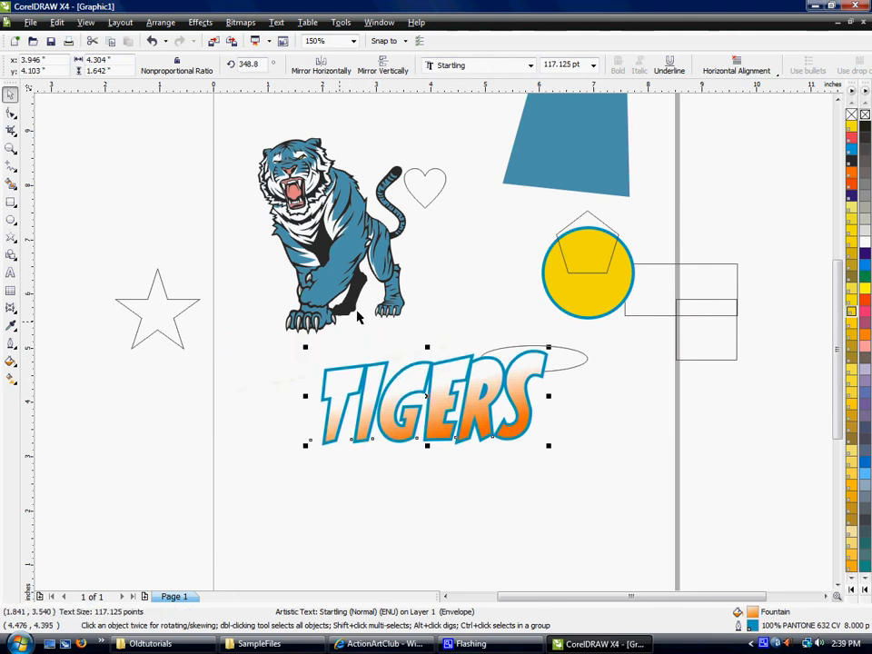
{"action": "left_click", "coordinate": [414, 544]}
Align the TIGERS text with the tiger by their horizontal centers using Align and Distribute, and deselect both.
{"action": "left_click", "coordinate": [395, 390]}
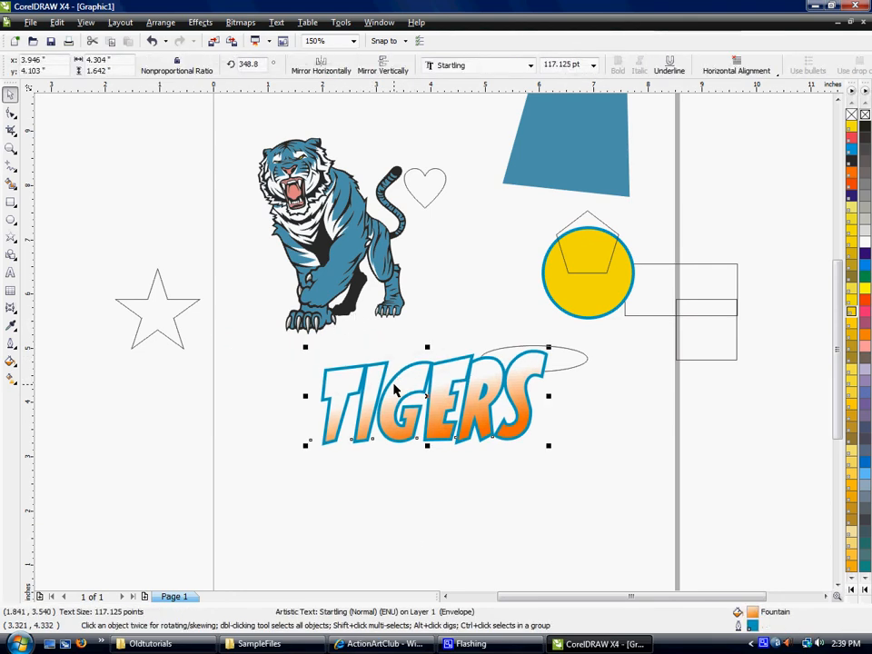
{"action": "left_click", "coordinate": [335, 282], "text": "shift"}
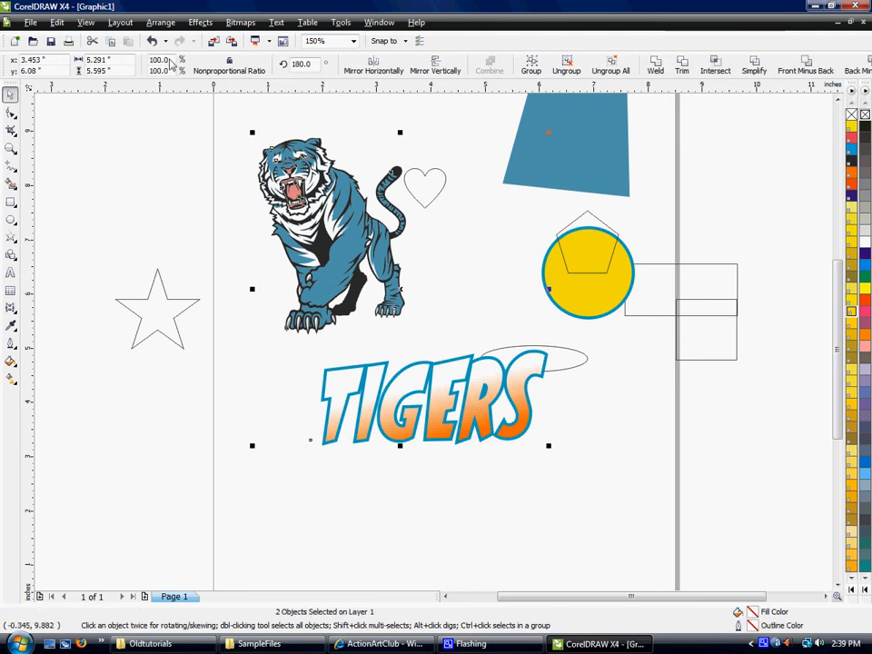
{"action": "left_click", "coordinate": [157, 25]}
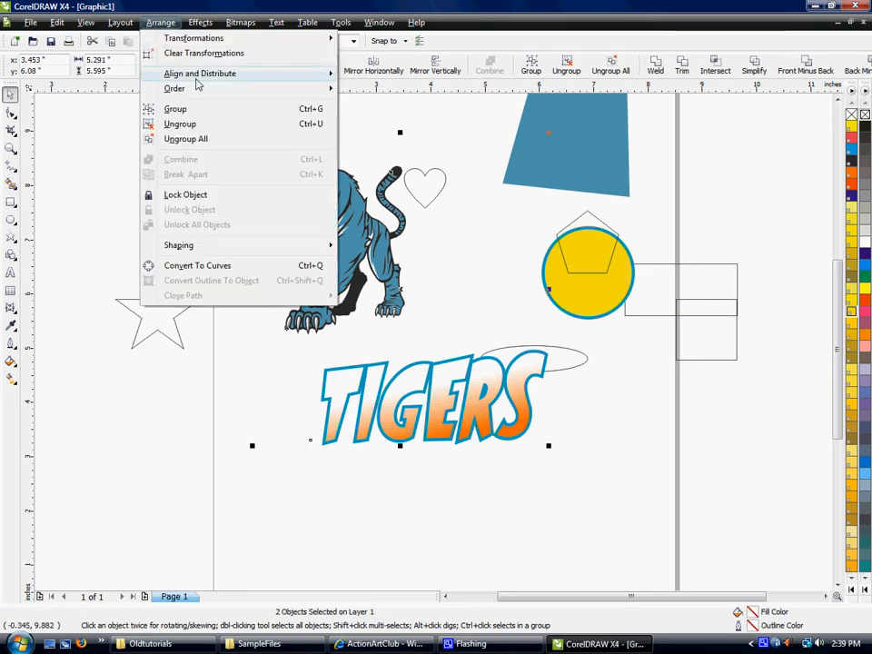
{"action": "mouse_move", "coordinate": [197, 80]}
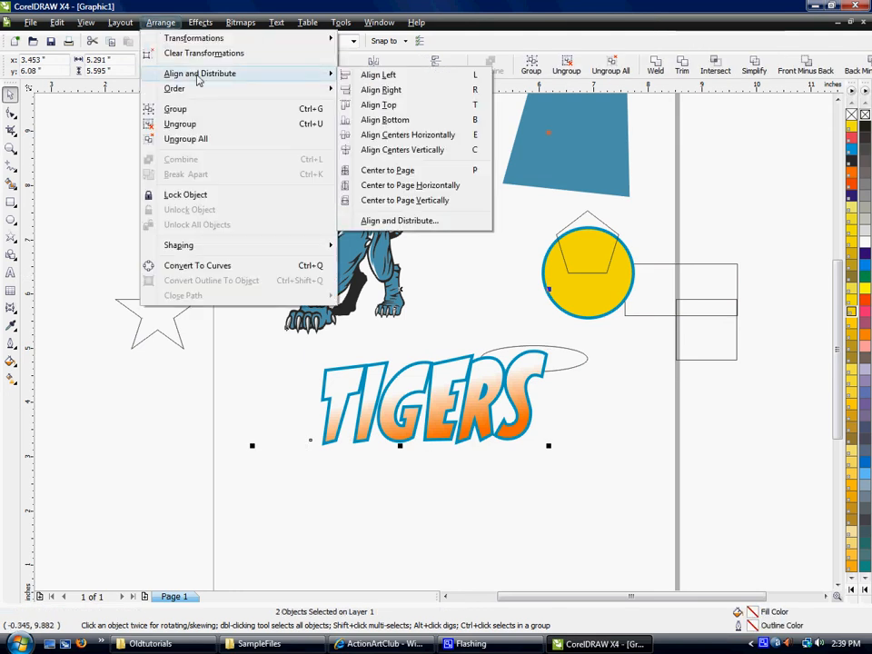
{"action": "left_click", "coordinate": [400, 221]}
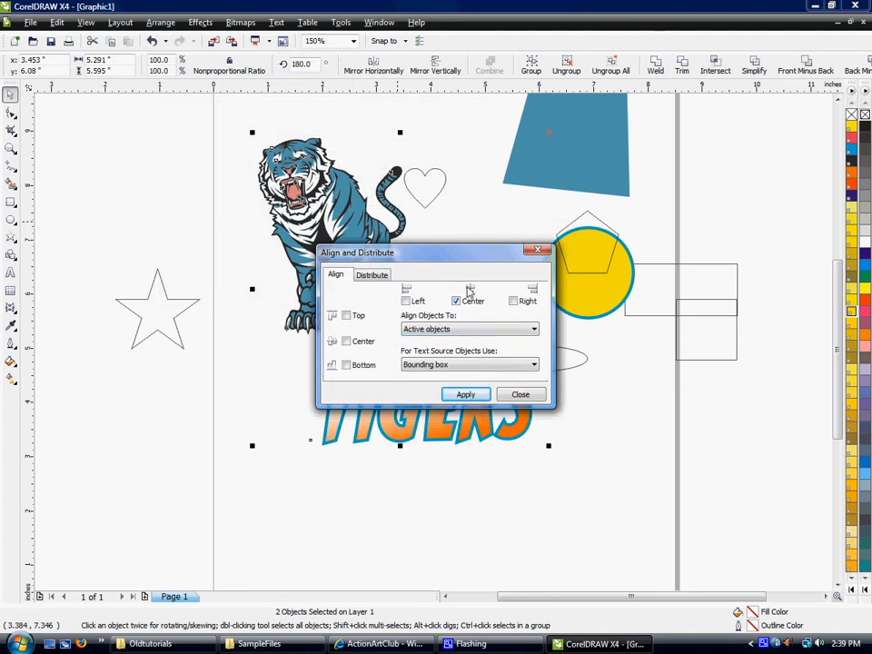
{"action": "left_click", "coordinate": [462, 397]}
{"action": "left_click_drag", "start_coordinate": [445, 255], "coordinate": [610, 188]}
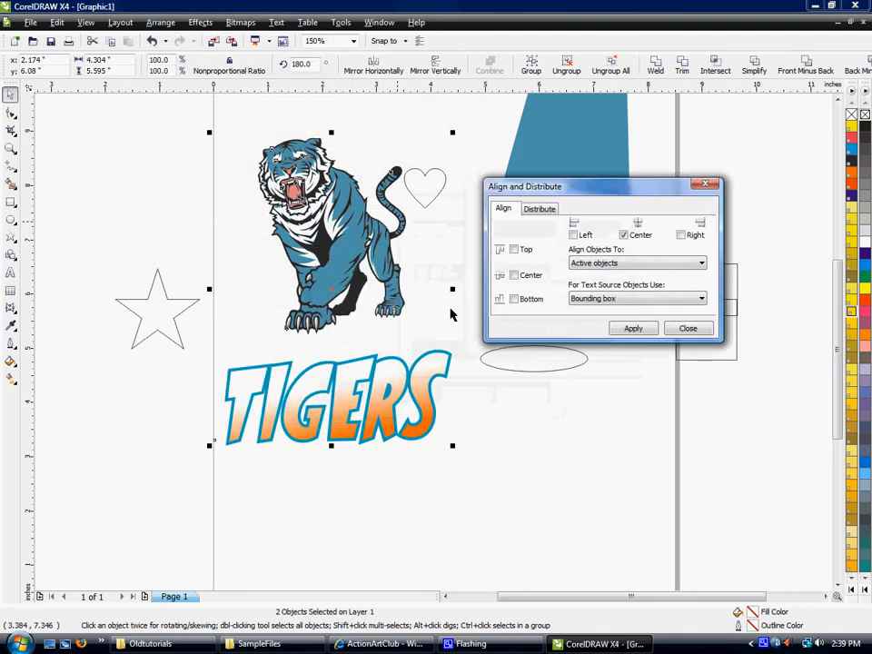
{"action": "left_click", "coordinate": [688, 328]}
{"action": "left_click", "coordinate": [488, 511]}
Move the ellipse down and right, and place the heart above it, to the right of the TIGERS text.
{"action": "left_click_drag", "start_coordinate": [529, 348], "coordinate": [569, 418]}
{"action": "left_click", "coordinate": [580, 399]}
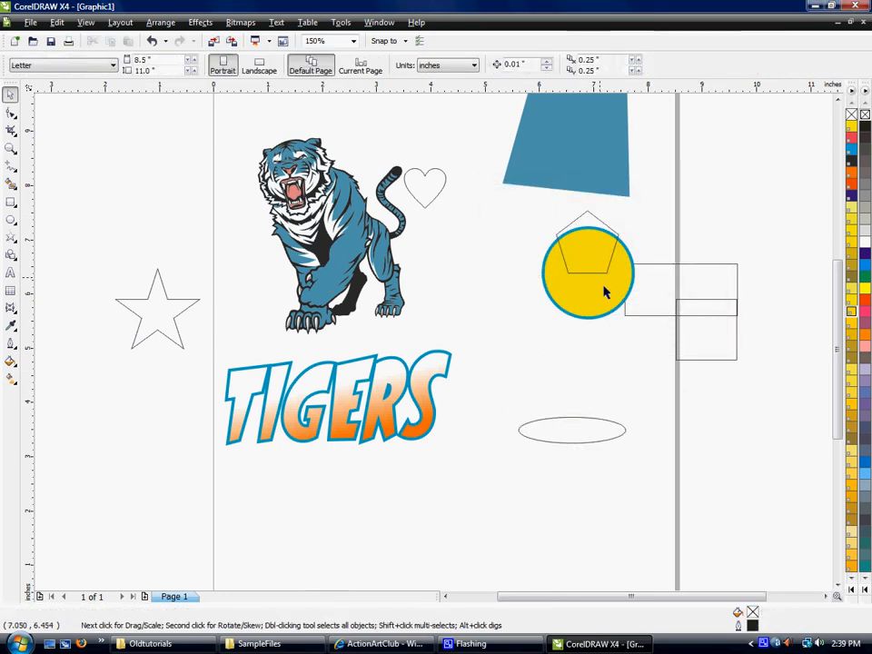
{"action": "left_click_drag", "start_coordinate": [418, 192], "coordinate": [505, 357]}
{"action": "left_click", "coordinate": [511, 397]}
Align the heart to the ellipse by both horizontal and vertical centers using Align and Distribute.
{"action": "left_click", "coordinate": [522, 356]}
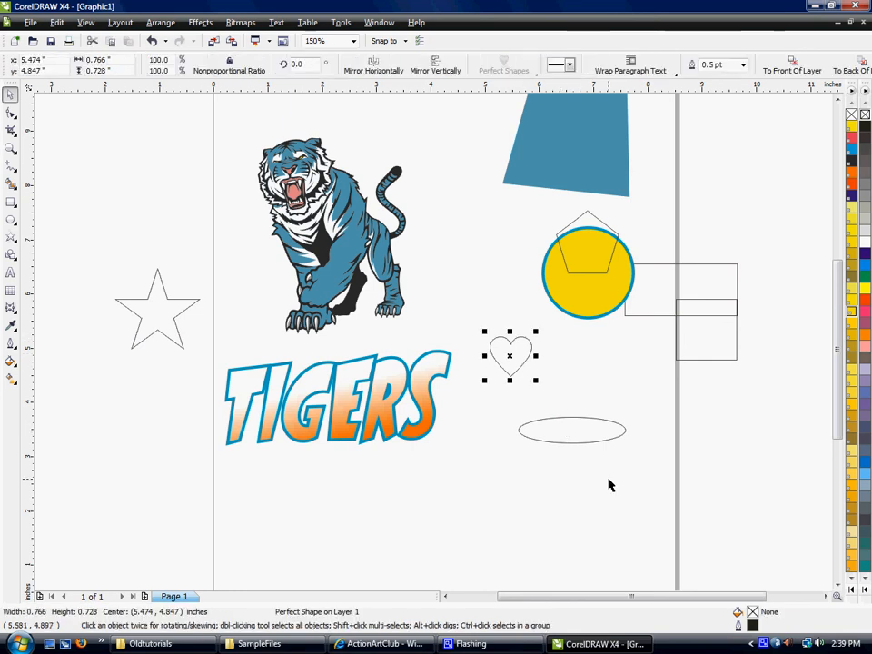
{"action": "left_click", "coordinate": [557, 424], "text": "shift"}
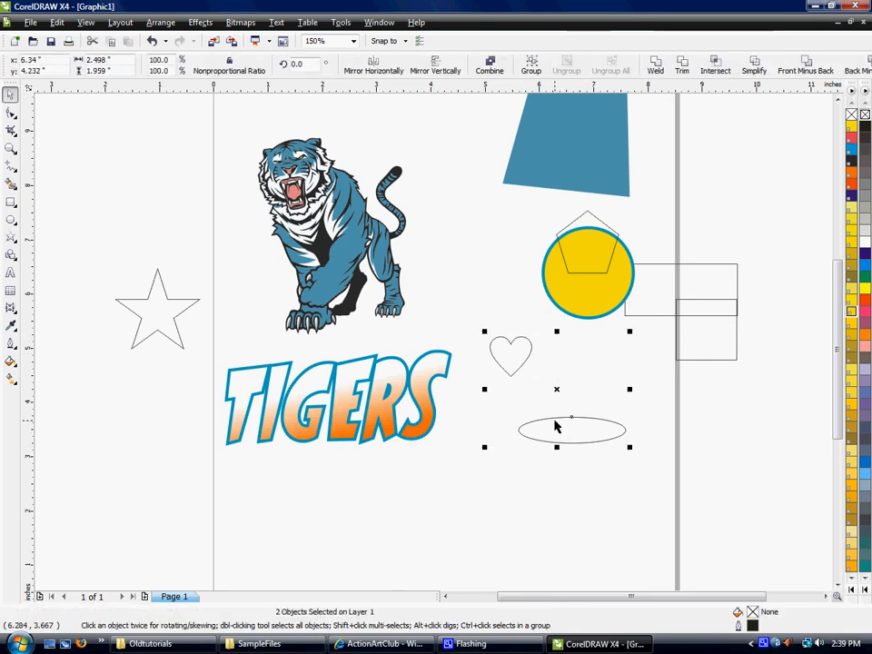
{"action": "left_click", "coordinate": [161, 28]}
{"action": "mouse_move", "coordinate": [195, 73]}
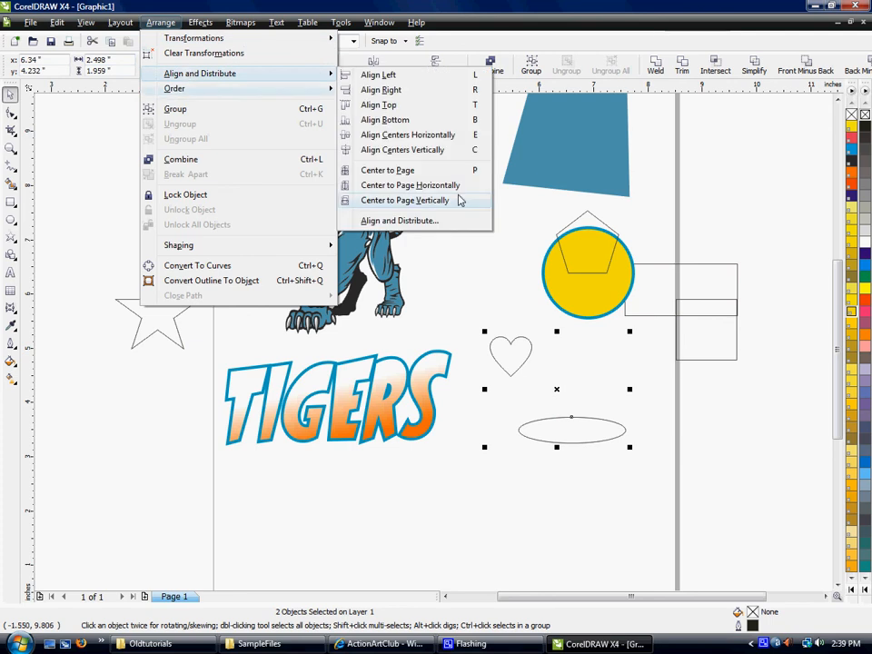
{"action": "left_click", "coordinate": [441, 221]}
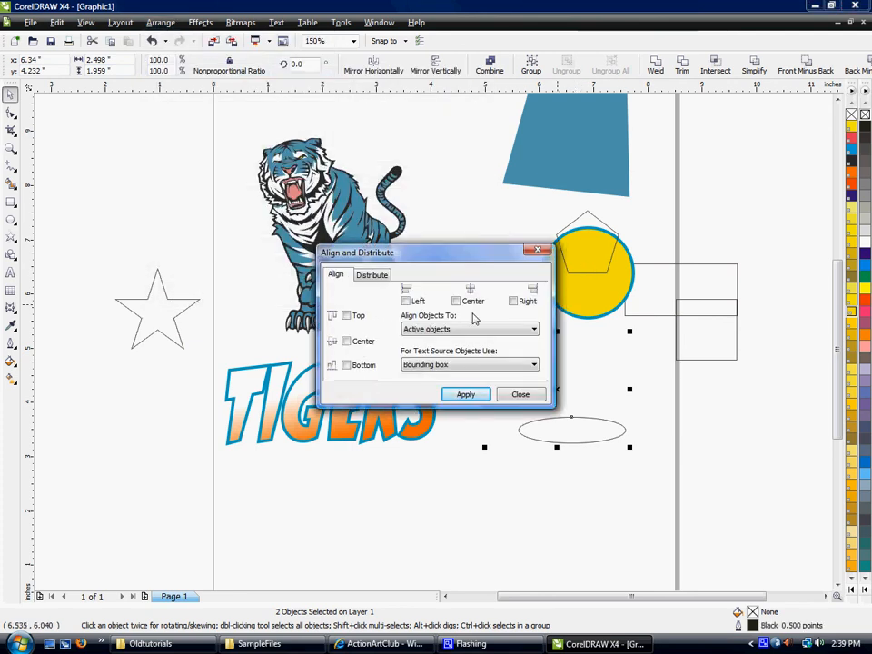
{"action": "left_click", "coordinate": [456, 303]}
{"action": "left_click", "coordinate": [345, 341]}
{"action": "left_click", "coordinate": [464, 395]}
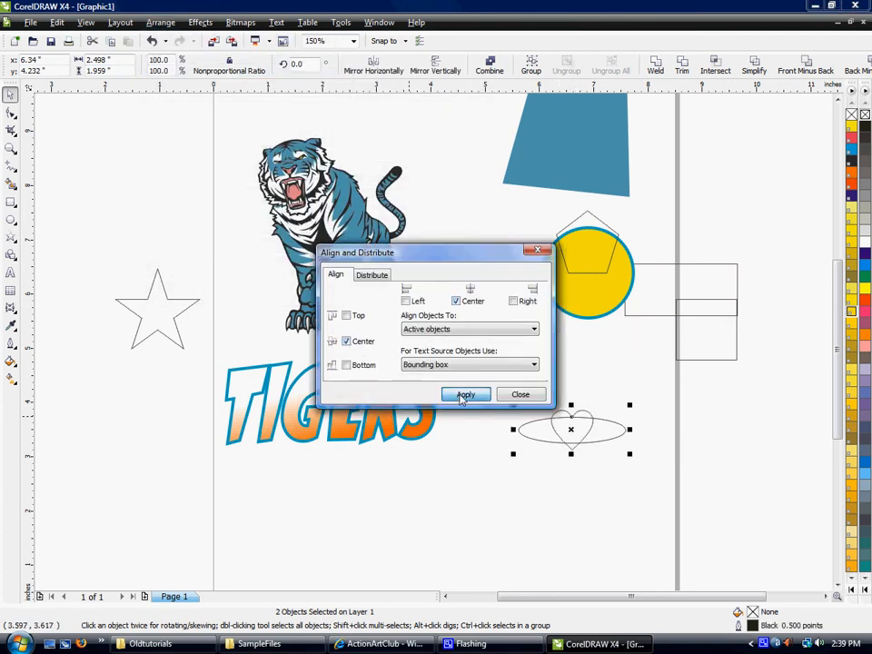
{"action": "left_click", "coordinate": [530, 403]}
{"action": "left_click", "coordinate": [630, 463]}
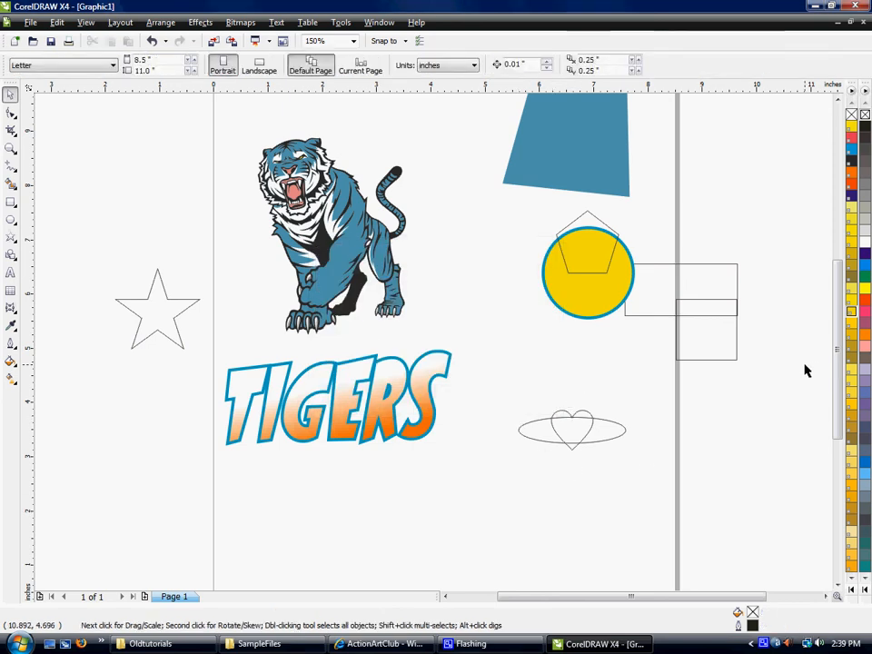
Move the TIGERS text up so it overlaps the tiger's feet, centered at about 2.45, 5.43 inches.
{"action": "scroll", "coordinate": [431, 348], "scroll_direction": "down", "scroll_amount": 2}
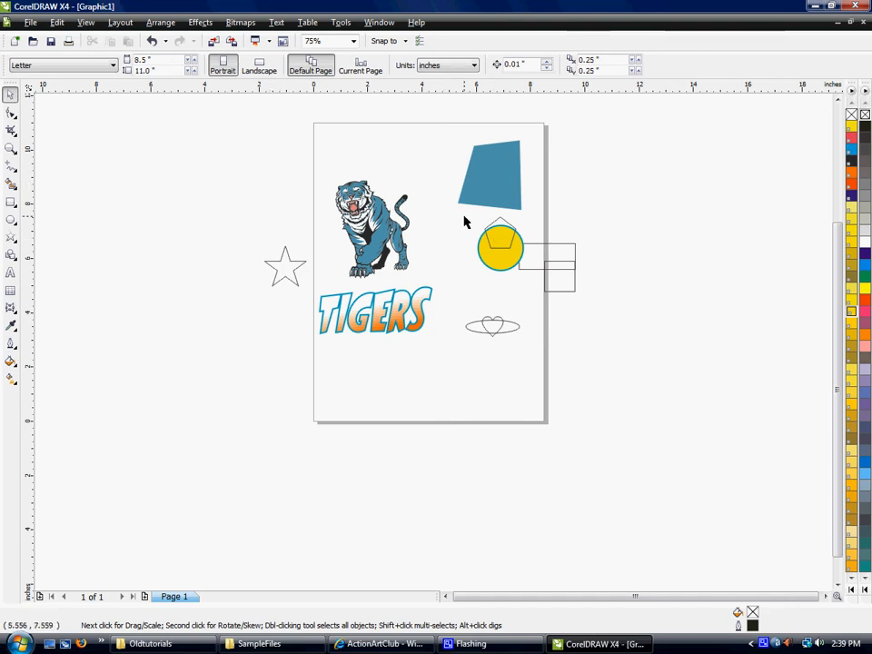
{"action": "scroll", "coordinate": [424, 225], "scroll_direction": "up", "scroll_amount": 1}
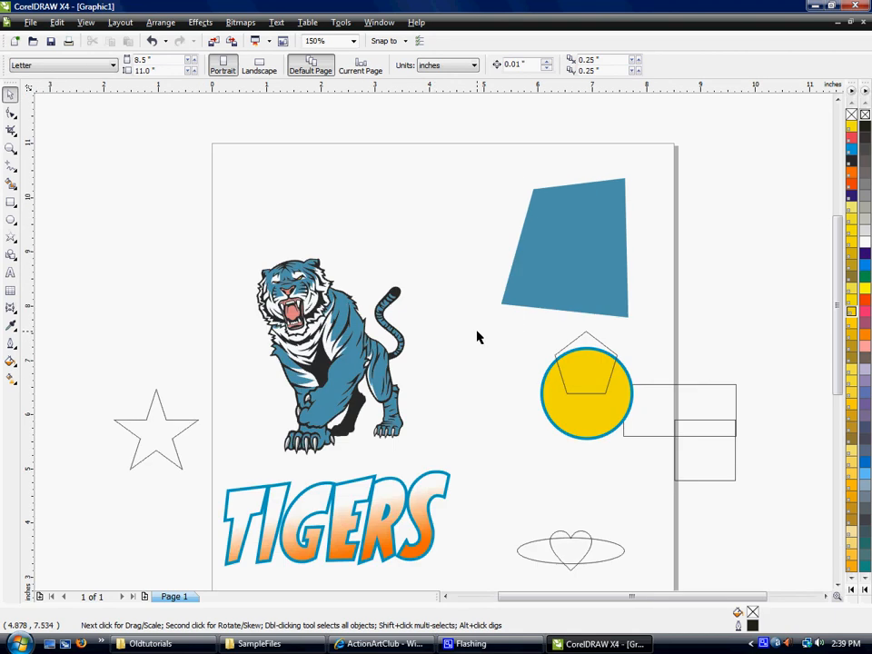
{"action": "left_click_drag", "start_coordinate": [355, 516], "coordinate": [348, 474]}
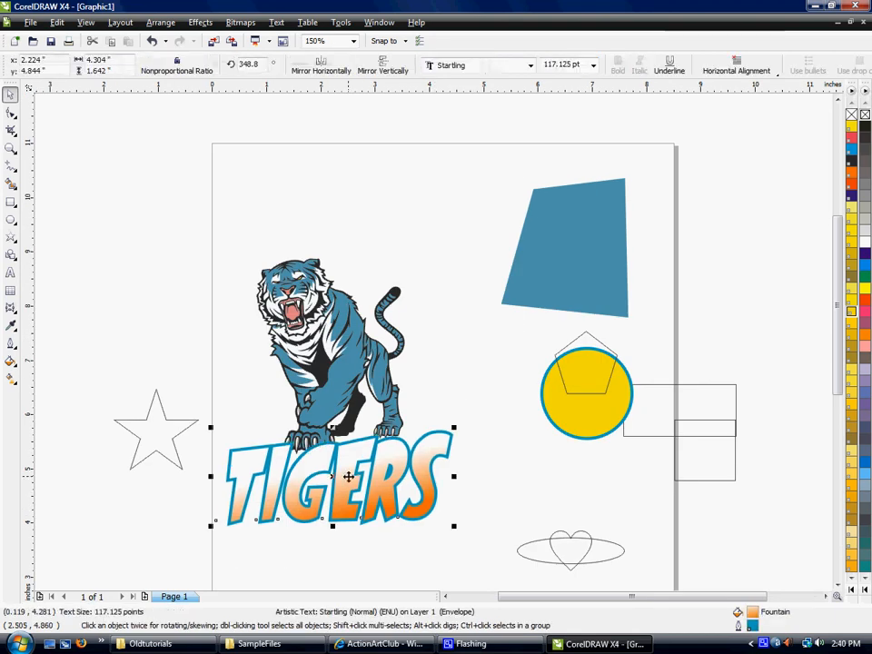
{"action": "left_click", "coordinate": [526, 352]}
{"action": "left_click_drag", "start_coordinate": [361, 469], "coordinate": [361, 443]}
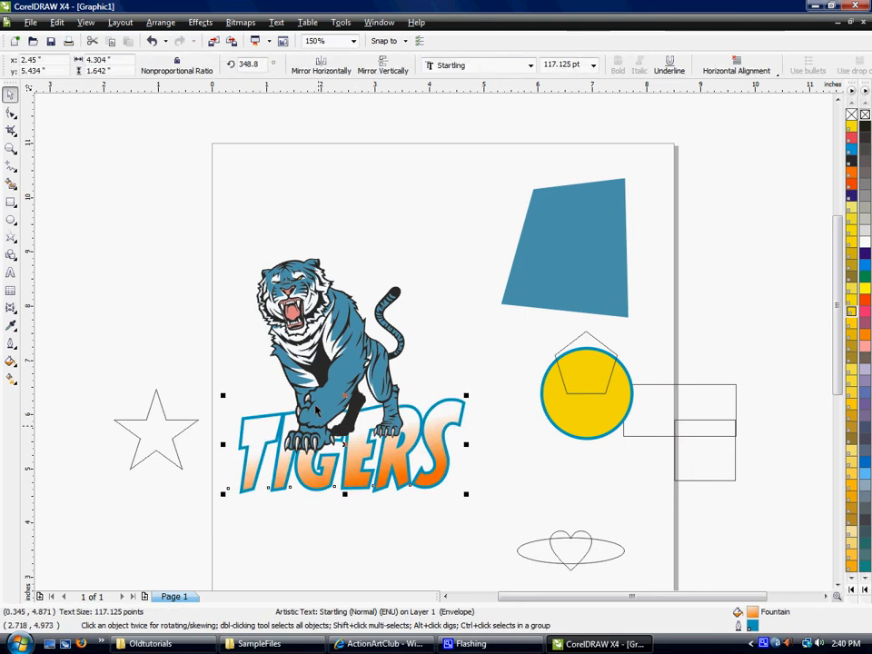
{"action": "left_click", "coordinate": [421, 360]}
Bring the TIGERS text to the front of the page, over the tiger's feet, and undo that order change.
{"action": "left_click", "coordinate": [353, 477]}
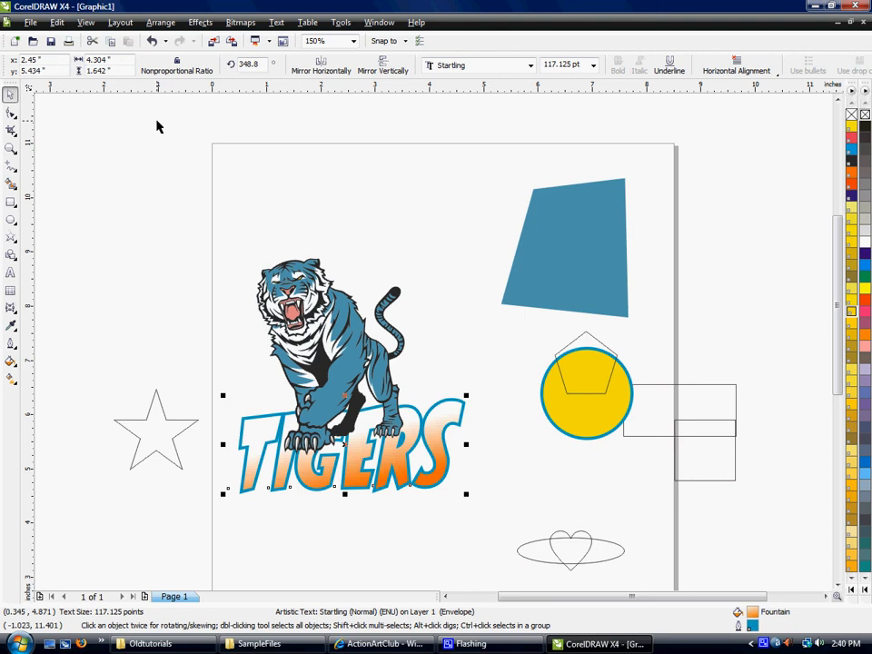
{"action": "left_click", "coordinate": [158, 25]}
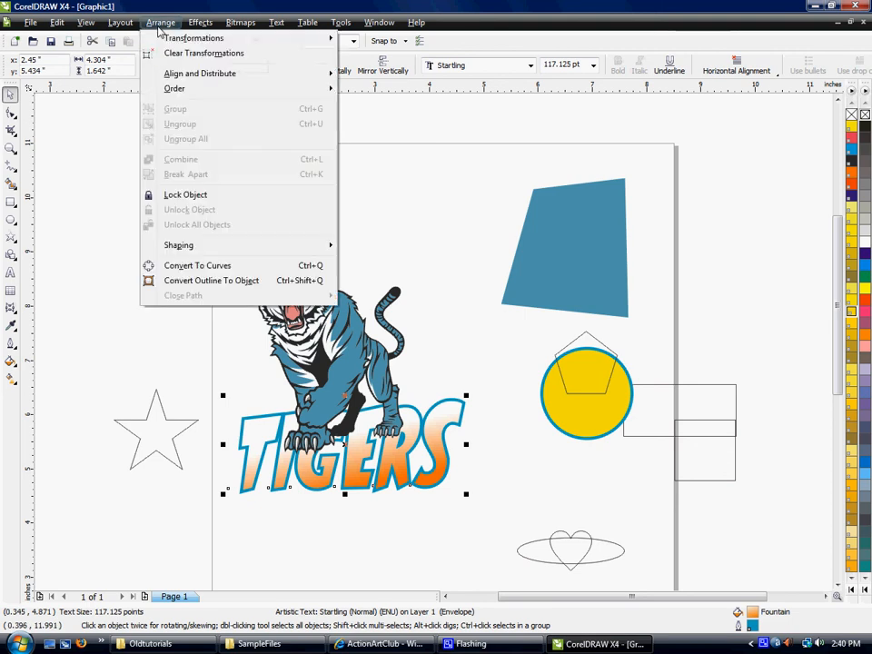
{"action": "mouse_move", "coordinate": [176, 95]}
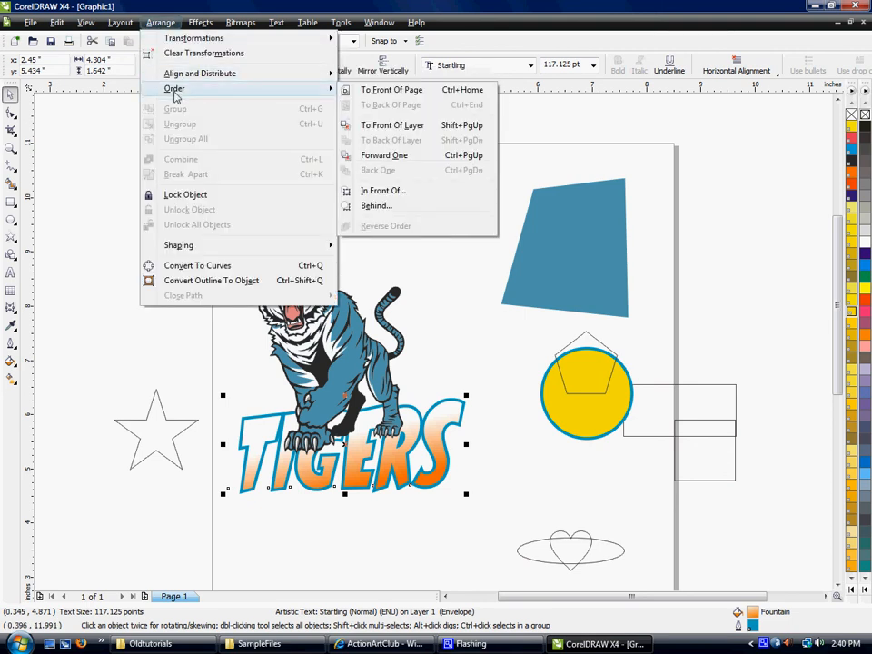
{"action": "left_click", "coordinate": [415, 91]}
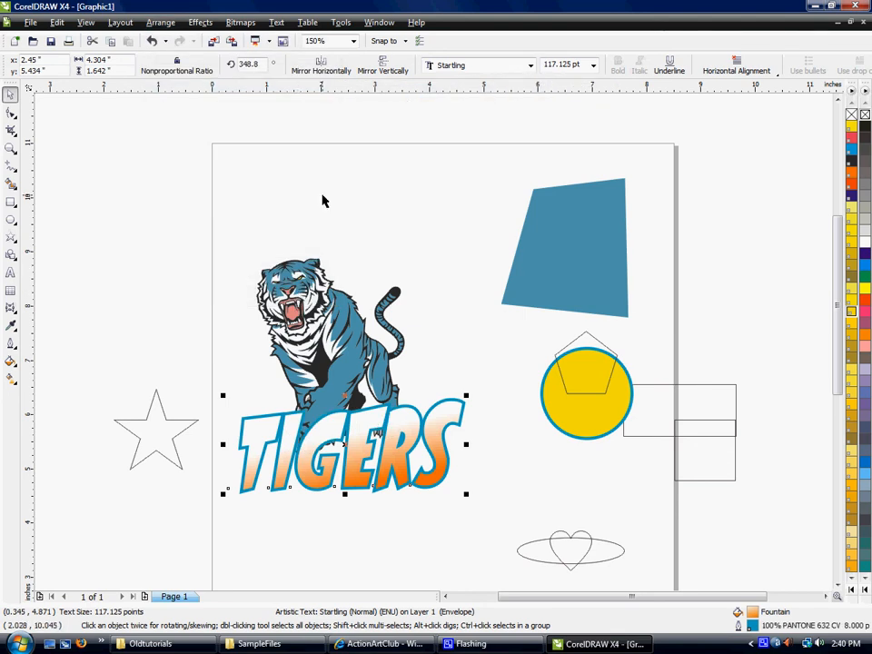
{"action": "key", "text": "ctrl+z"}
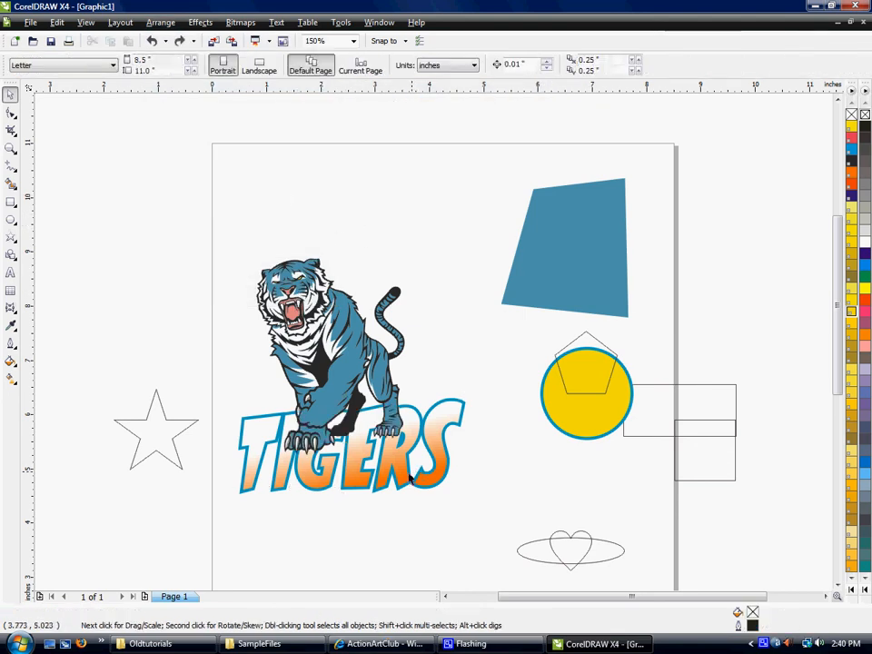
Alternate the TIGERS text between the front and back of the layer, ending behind the tiger, and deselect it.
{"action": "left_click", "coordinate": [364, 469]}
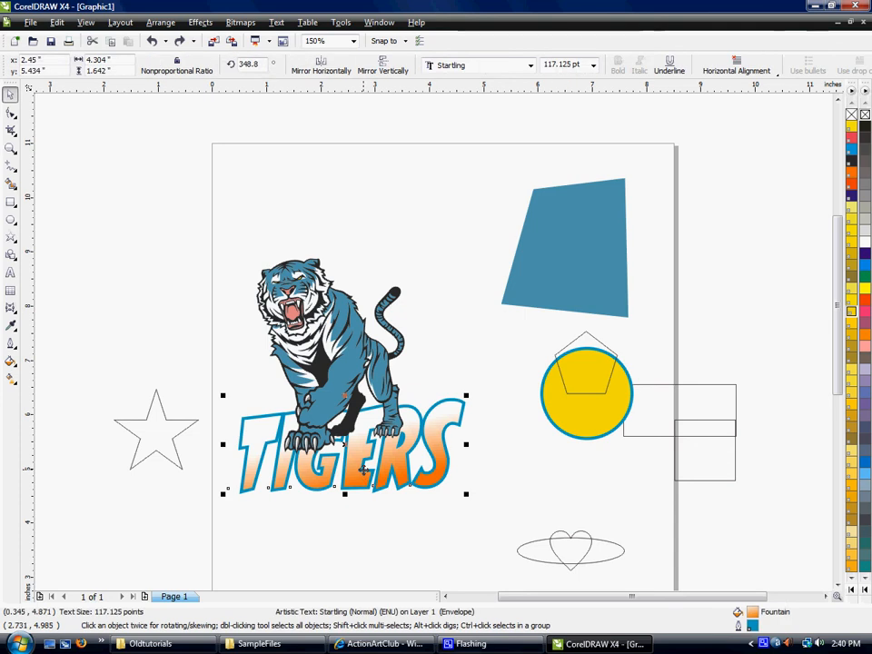
{"action": "key", "text": "ctrl+shift+z"}
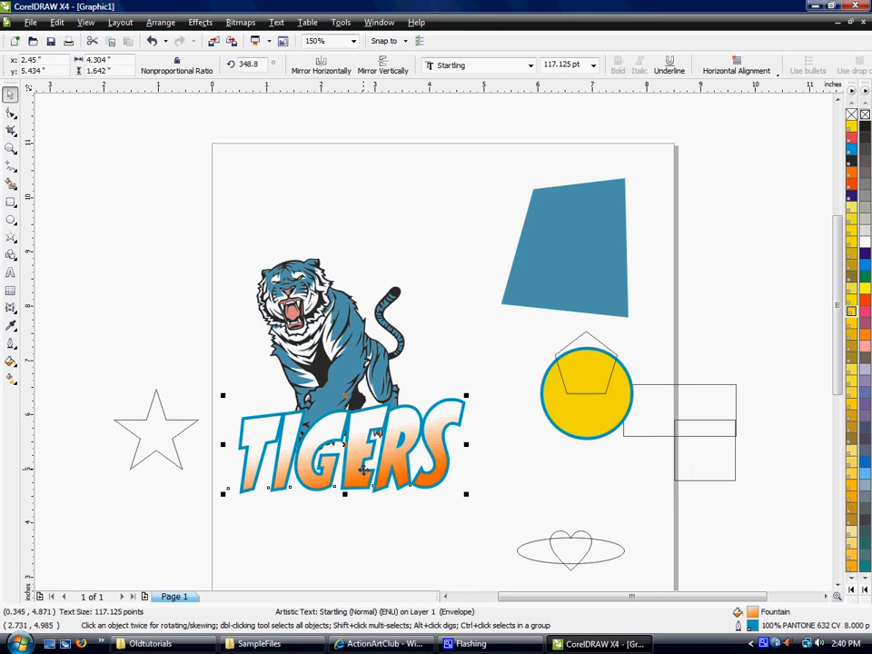
{"action": "key", "text": "shift+Page_Down"}
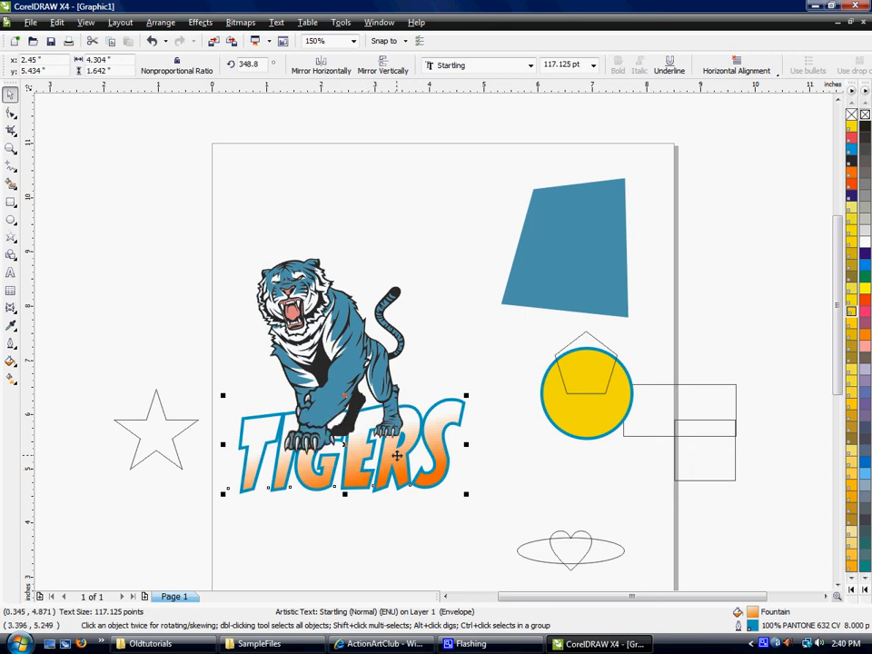
{"action": "key", "text": "shift+Page_Up"}
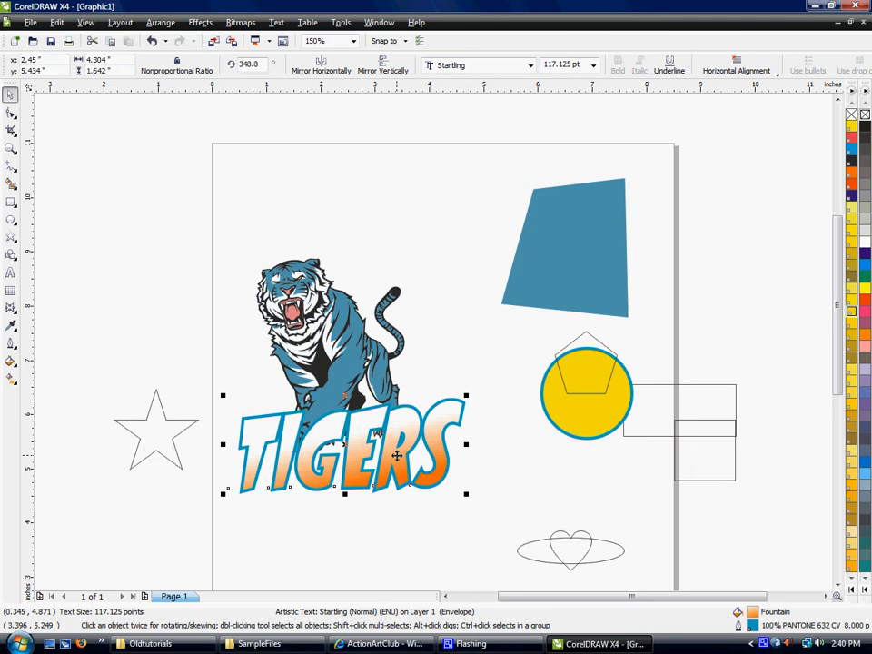
{"action": "key", "text": "shift+Page_Down"}
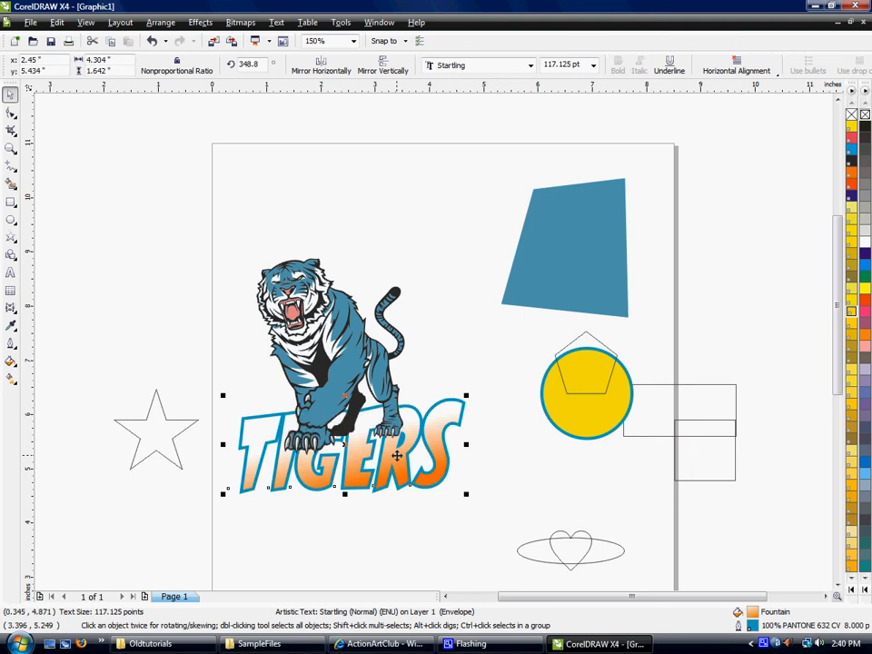
{"action": "left_click", "coordinate": [538, 469]}
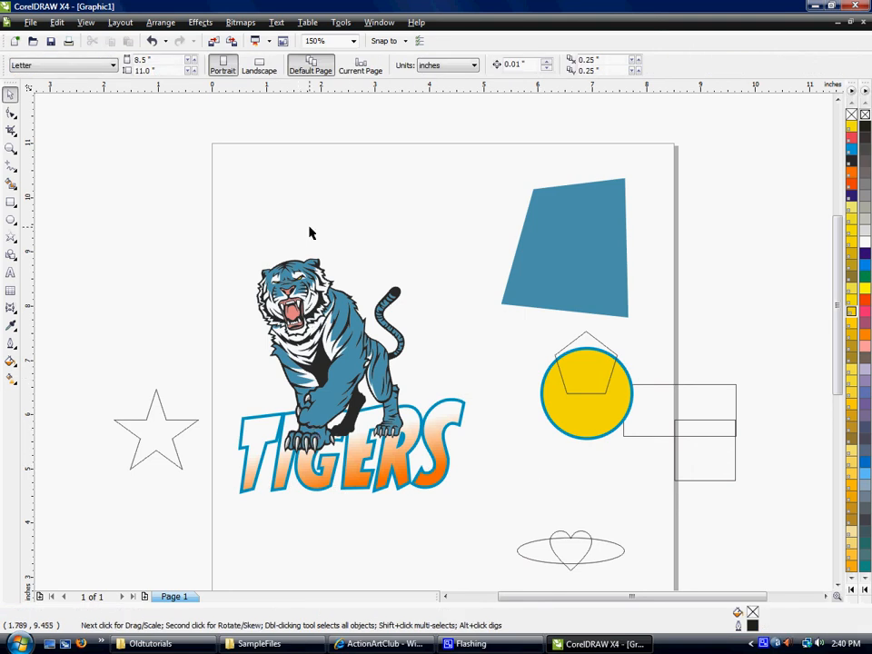